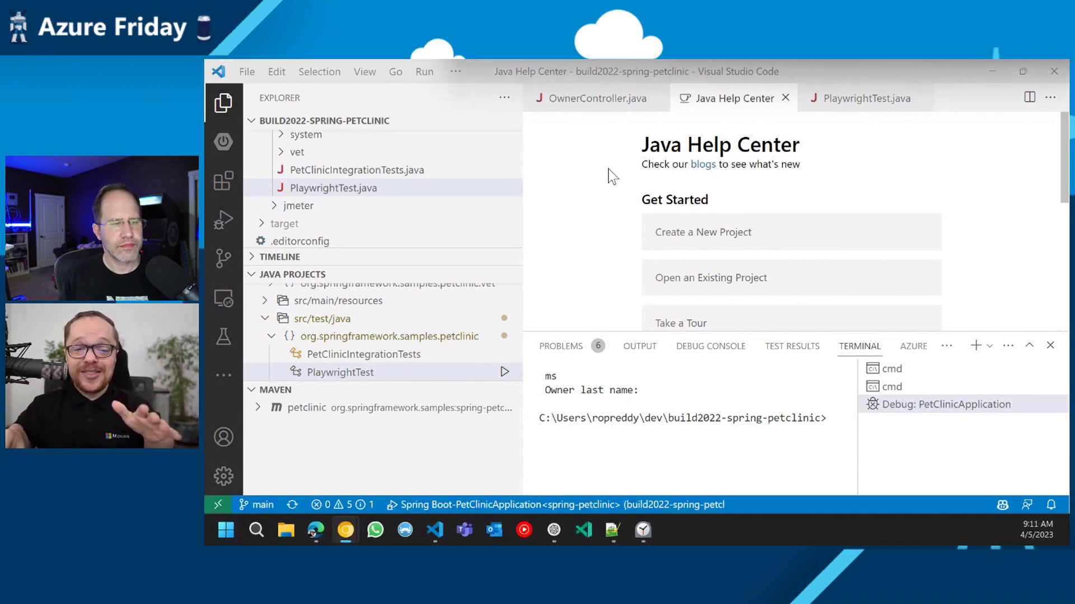
pyautogui.scroll(-1, 610, 177)
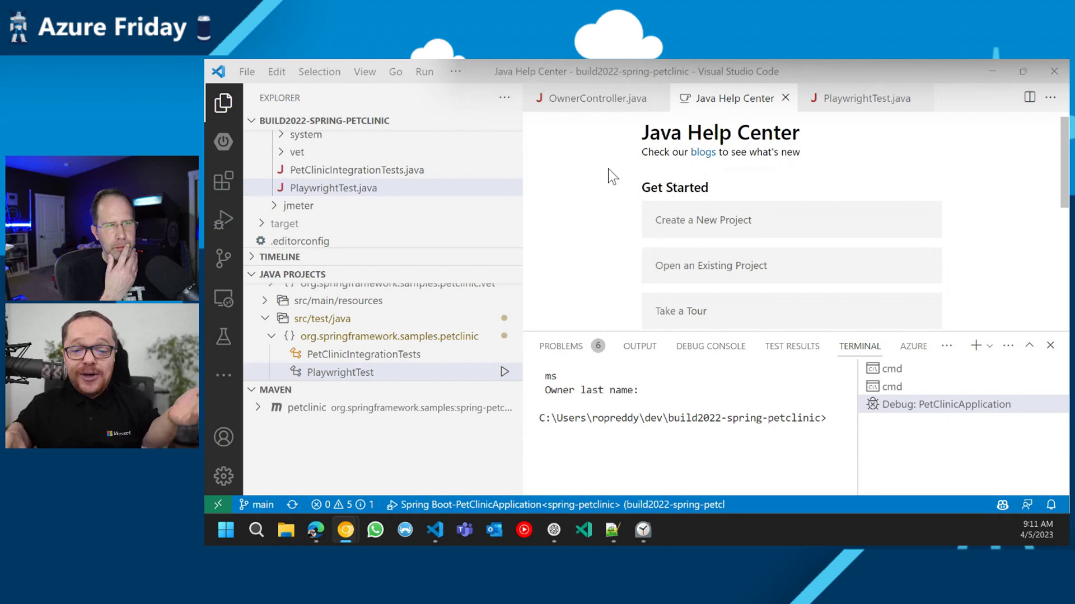
pyautogui.scroll(-2, 611, 176)
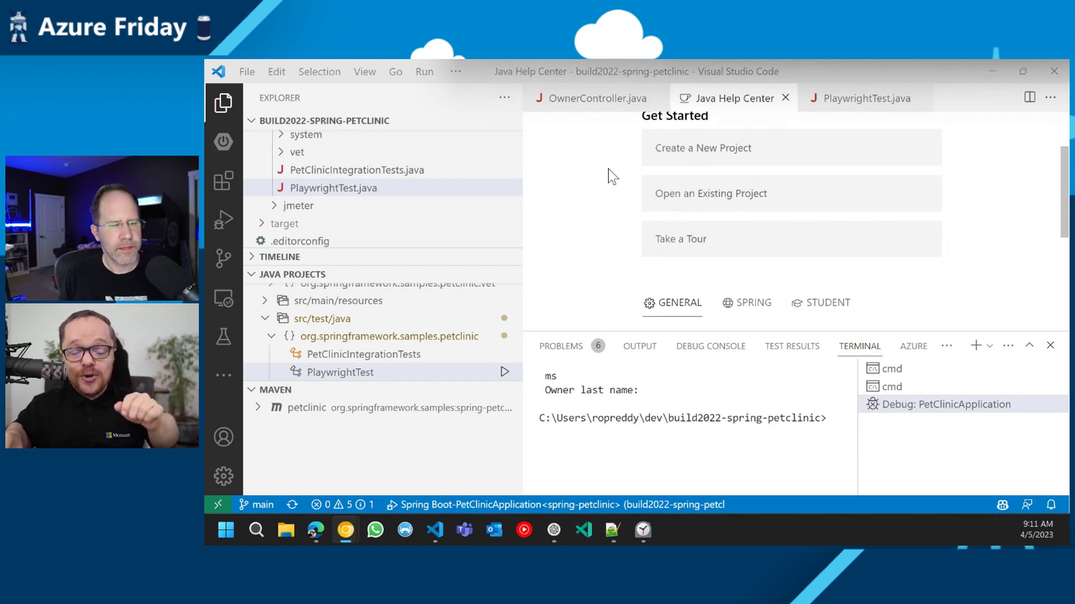
pyautogui.scroll(-3, 593, 245)
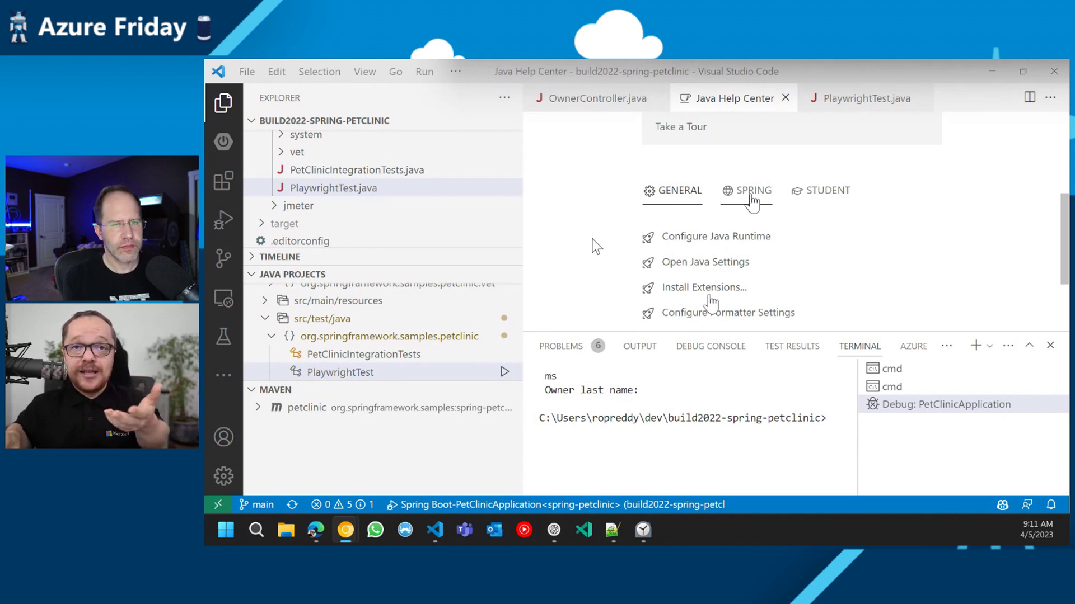
pyautogui.scroll(3, 751, 202)
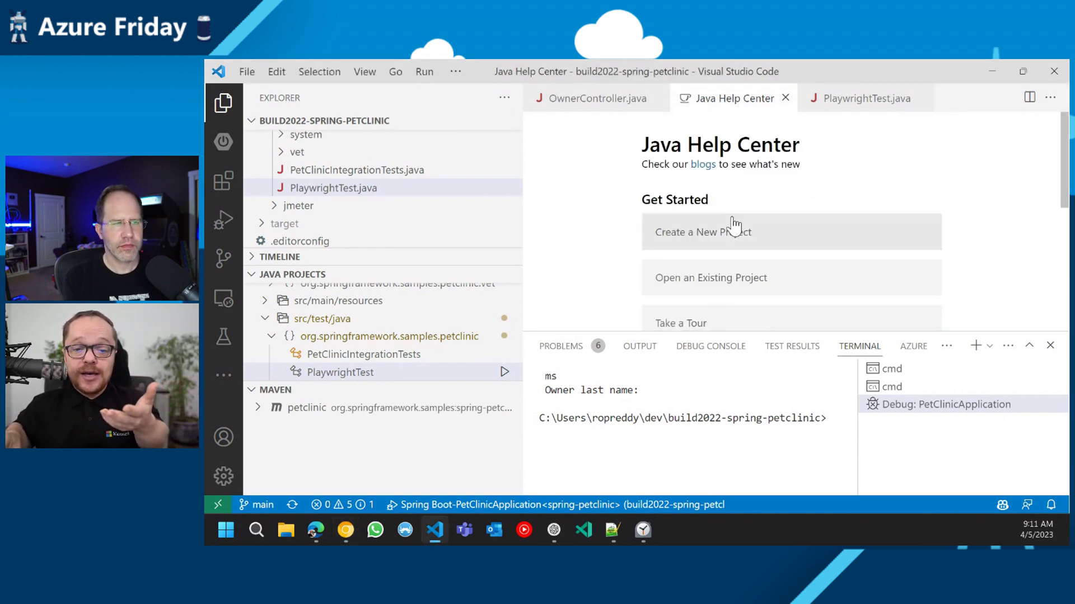
pyautogui.scroll(-3, 733, 223)
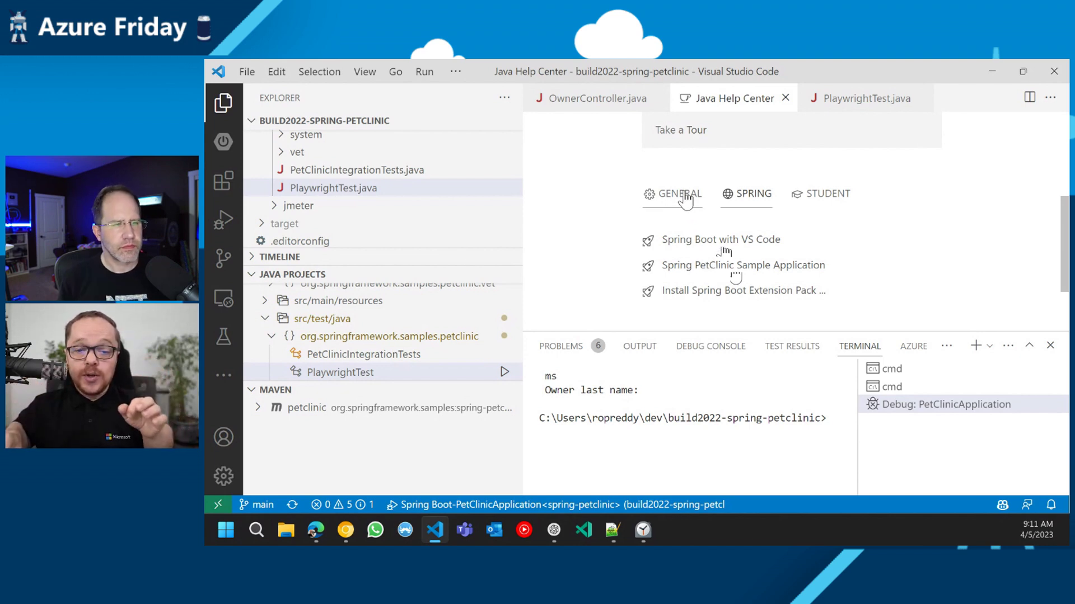
pyautogui.scroll(5, 686, 197)
pyautogui.scroll(-3, 686, 192)
pyautogui.scroll(-3, 686, 192)
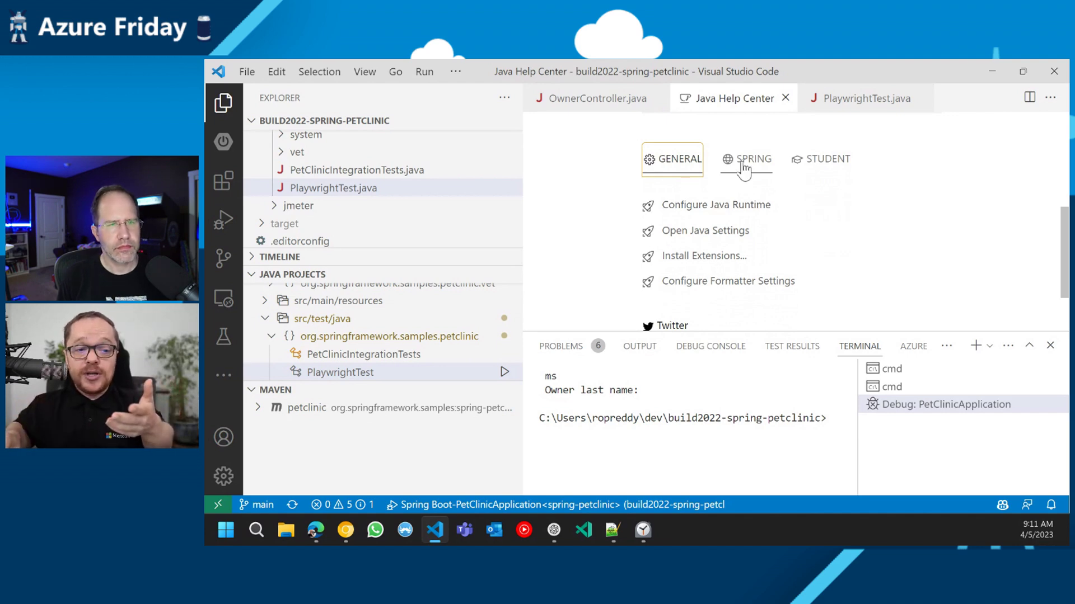
pyautogui.scroll(5, 744, 169)
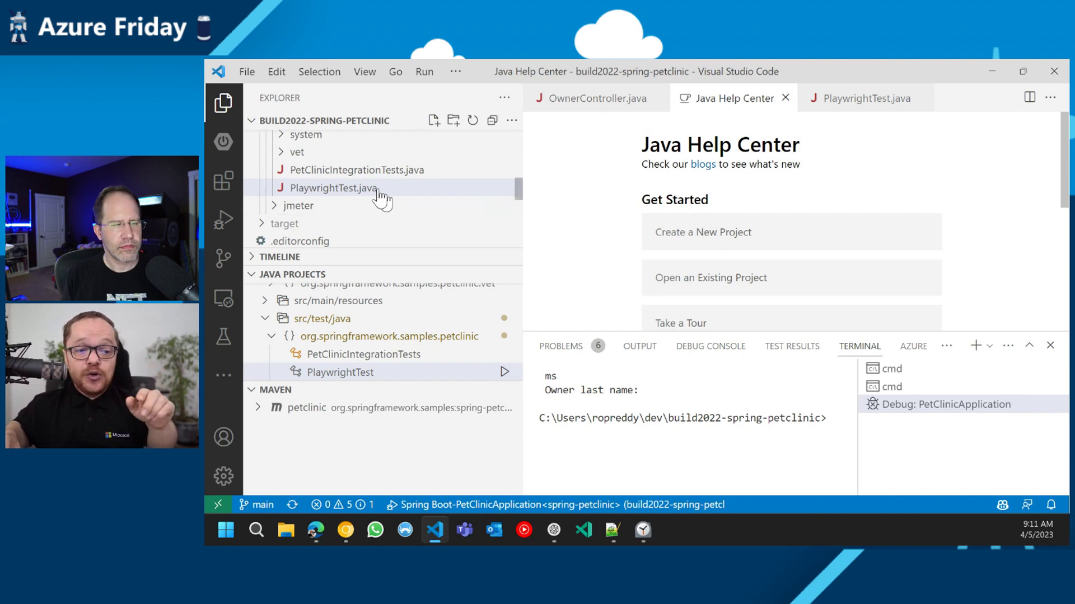
pyautogui.scroll(5, 380, 196)
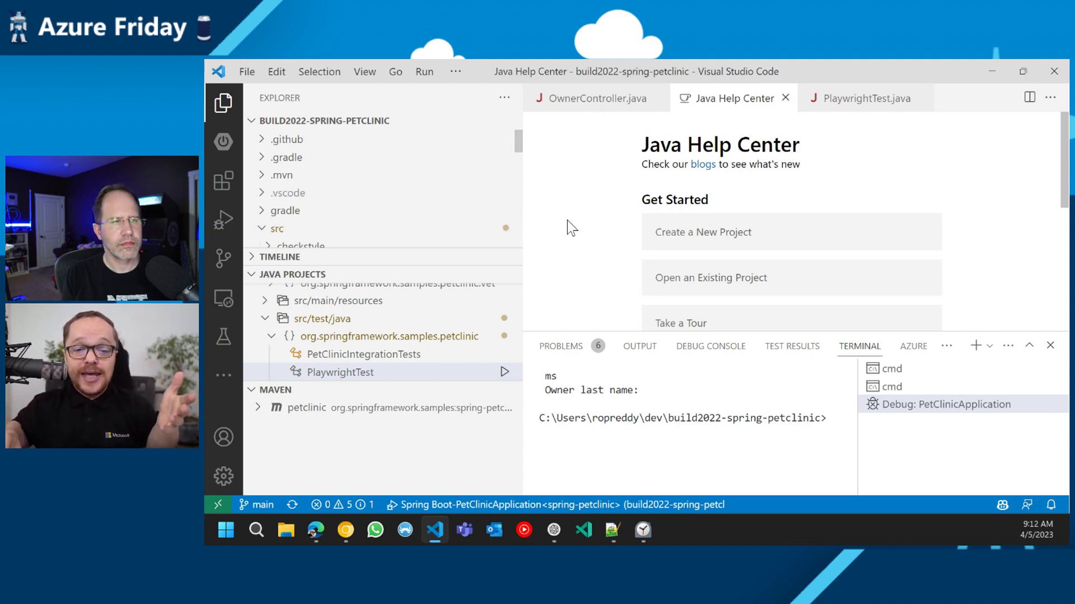
pyautogui.moveTo(378, 211)
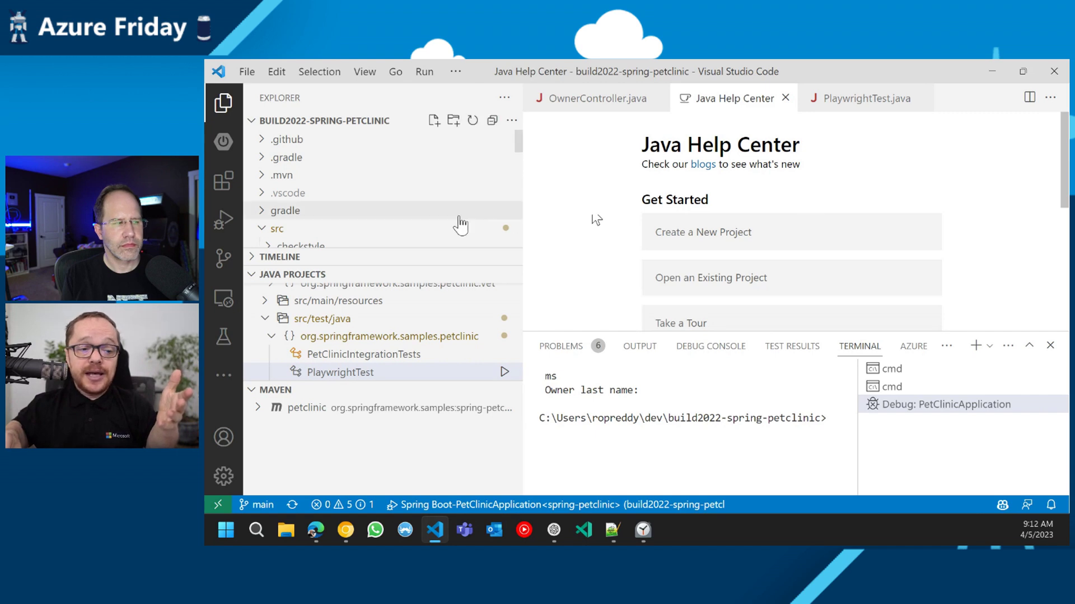
pyautogui.scroll(-2, 361, 214)
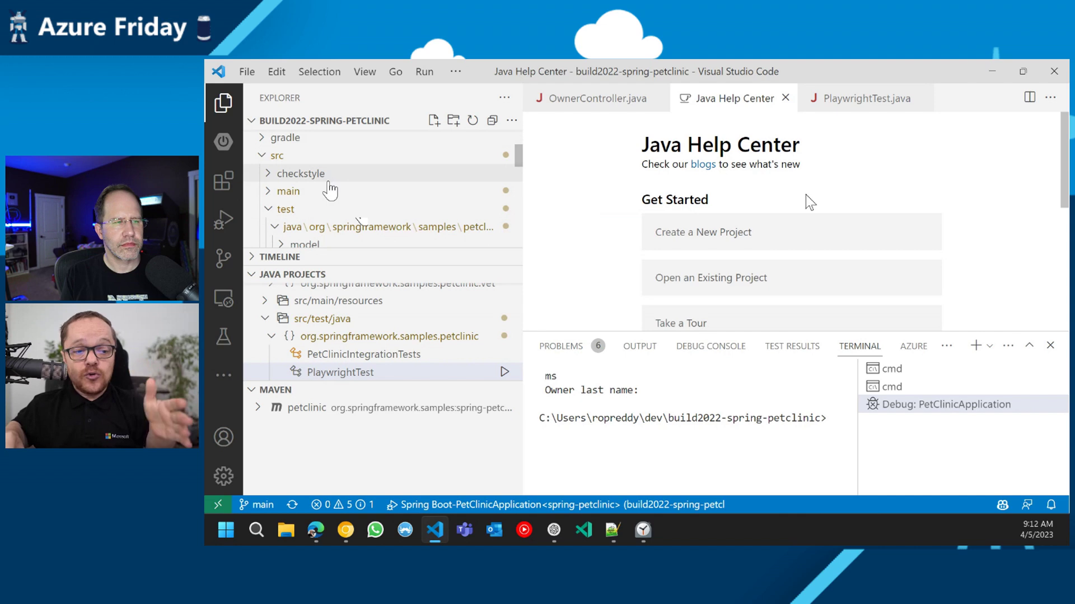
pyautogui.scroll(-2, 325, 169)
pyautogui.scroll(-1, 328, 176)
pyautogui.scroll(-1, 330, 190)
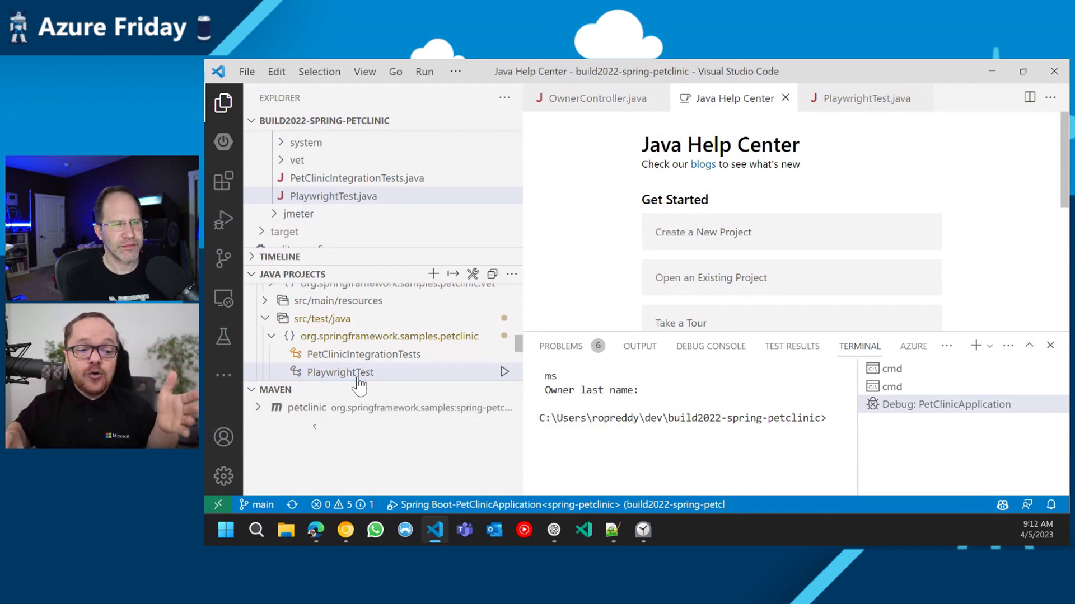
pyautogui.moveTo(223, 144)
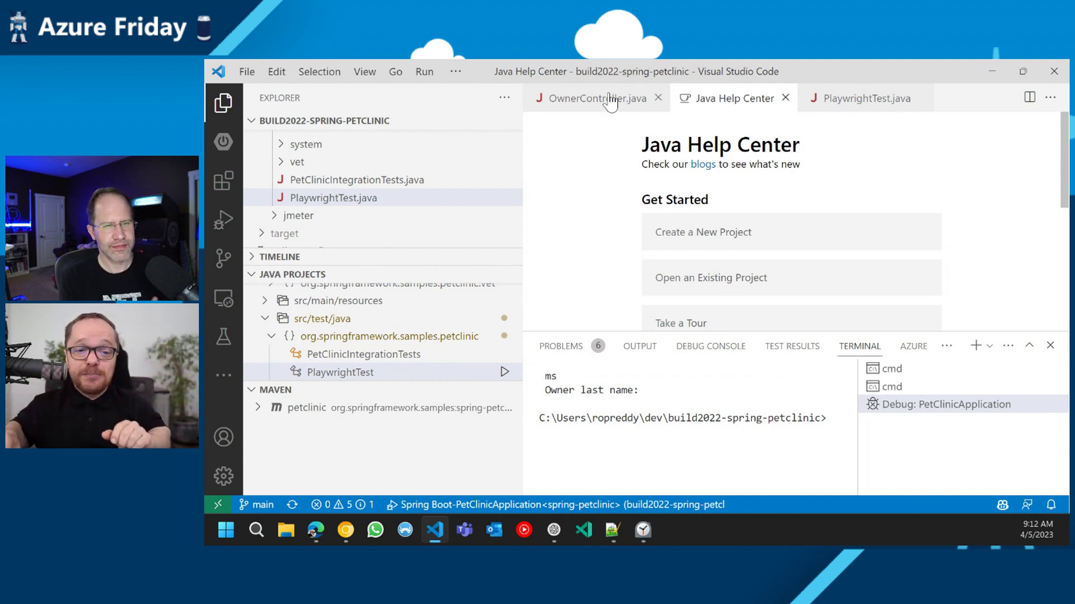
# - Start the spring-petclinic app in debug mode from the Spring Boot Dashboard
pyautogui.click(223, 145)
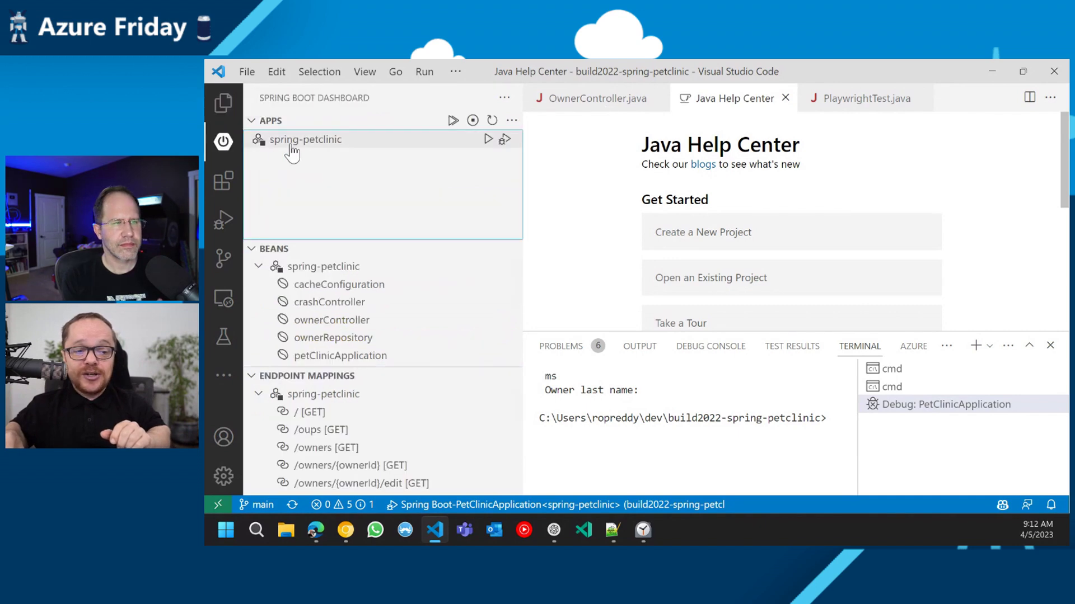
pyautogui.click(293, 148)
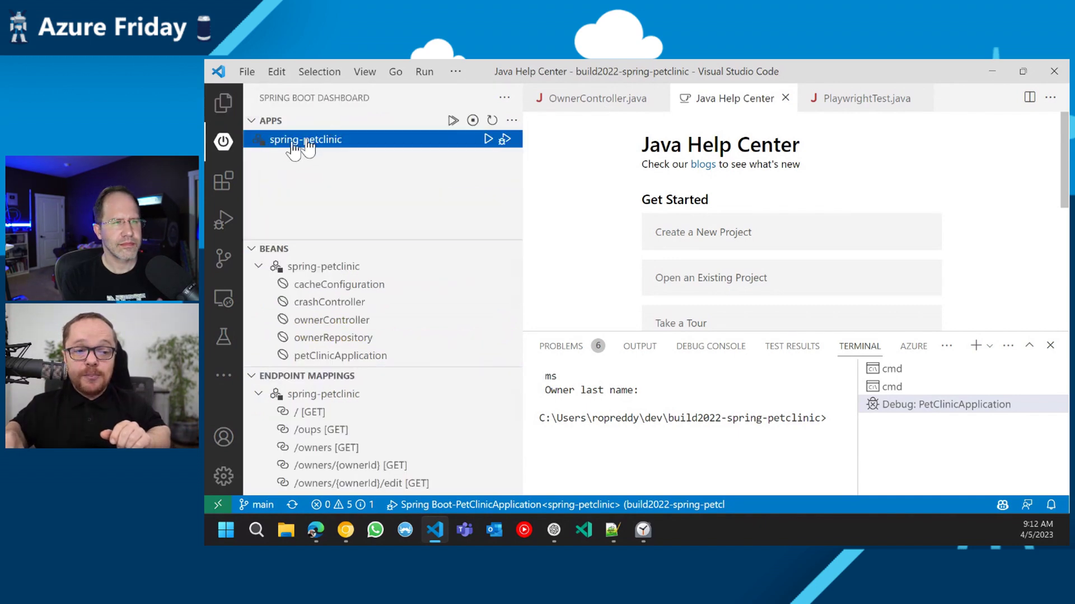
pyautogui.click(505, 140)
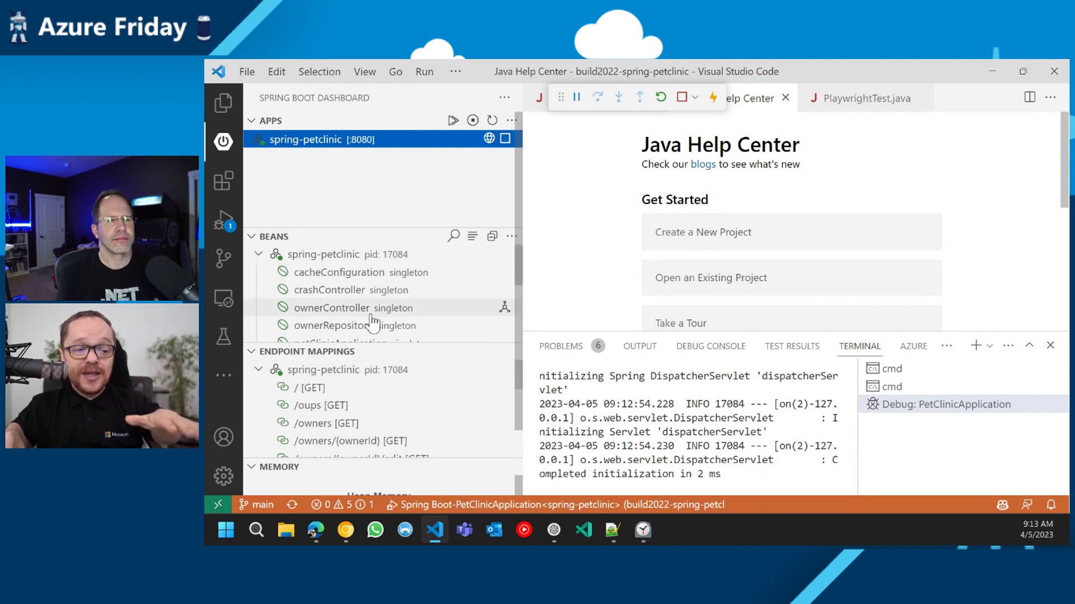
# - Open OwnerController.java from the ownerController bean and place the cursor on 'result' in processCreationForm
pyautogui.click(354, 313)
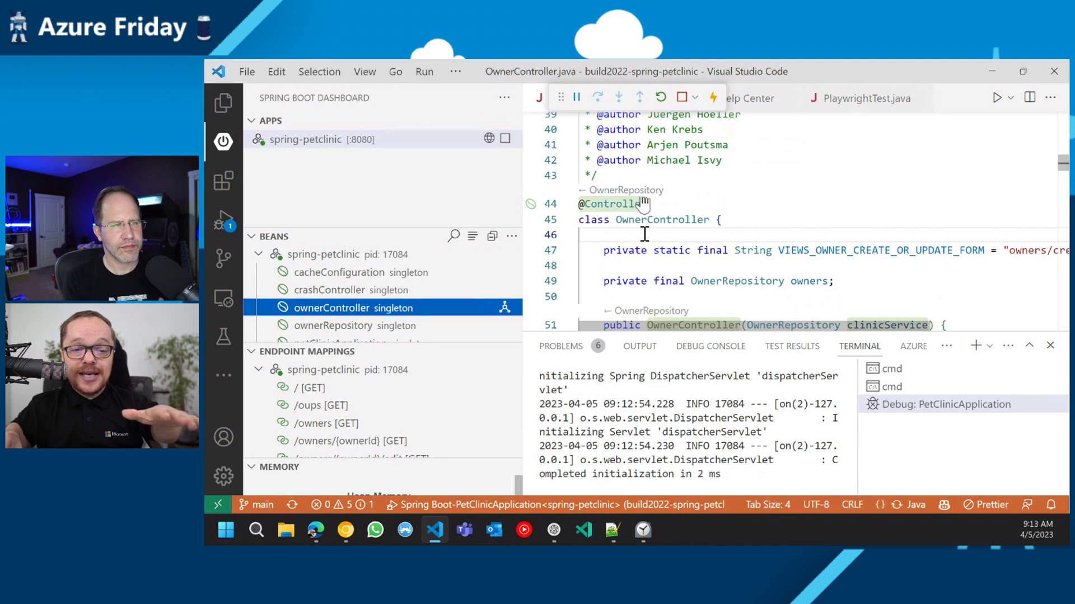
pyautogui.scroll(-2, 644, 233)
pyautogui.scroll(-2, 645, 234)
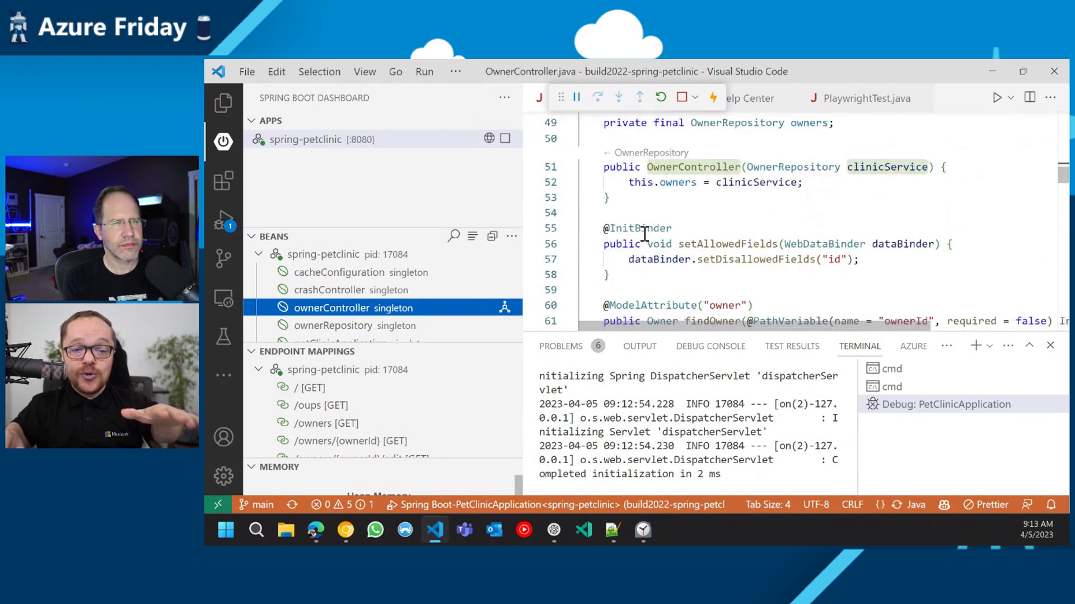
pyautogui.scroll(-3, 644, 233)
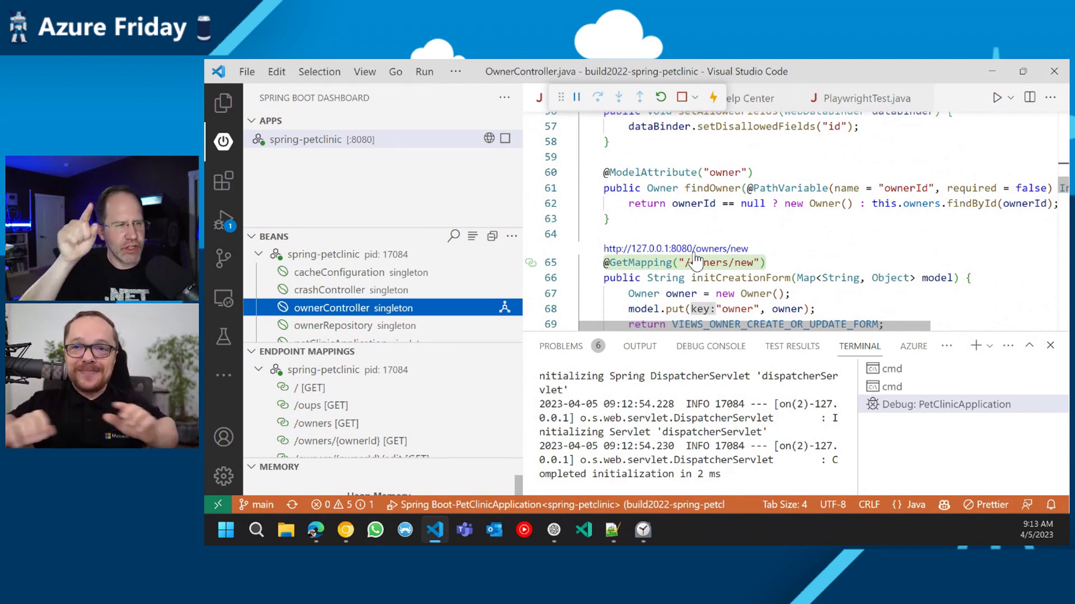
pyautogui.scroll(15, 693, 258)
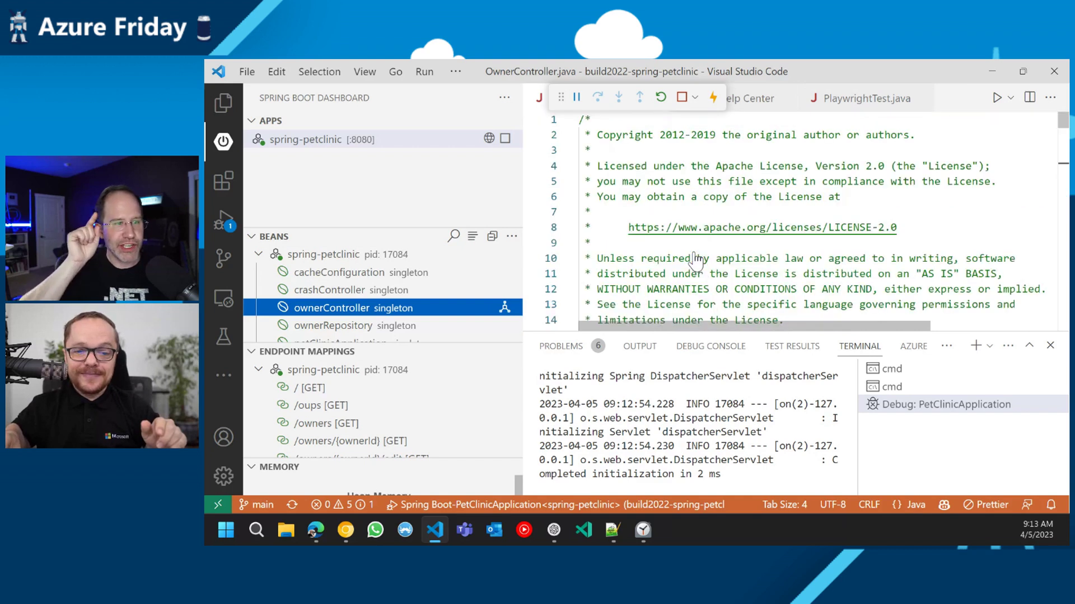
pyautogui.scroll(-1, 694, 258)
pyautogui.scroll(-2, 694, 258)
pyautogui.scroll(-1, 694, 259)
pyautogui.scroll(-2, 694, 252)
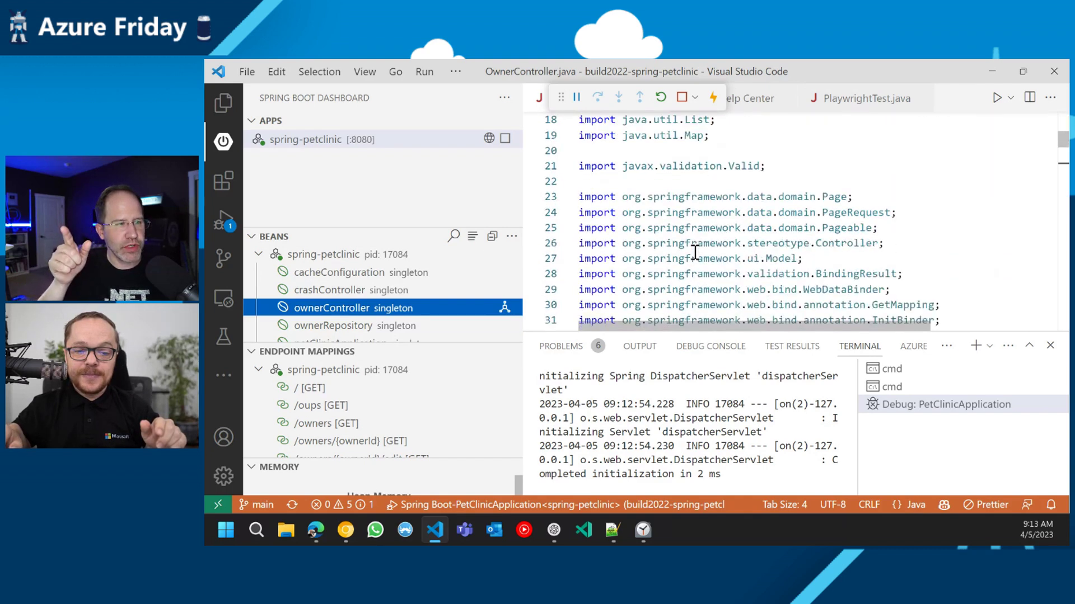
pyautogui.scroll(-3, 694, 252)
pyautogui.scroll(-4, 694, 253)
pyautogui.scroll(-4, 693, 251)
pyautogui.scroll(-4, 693, 252)
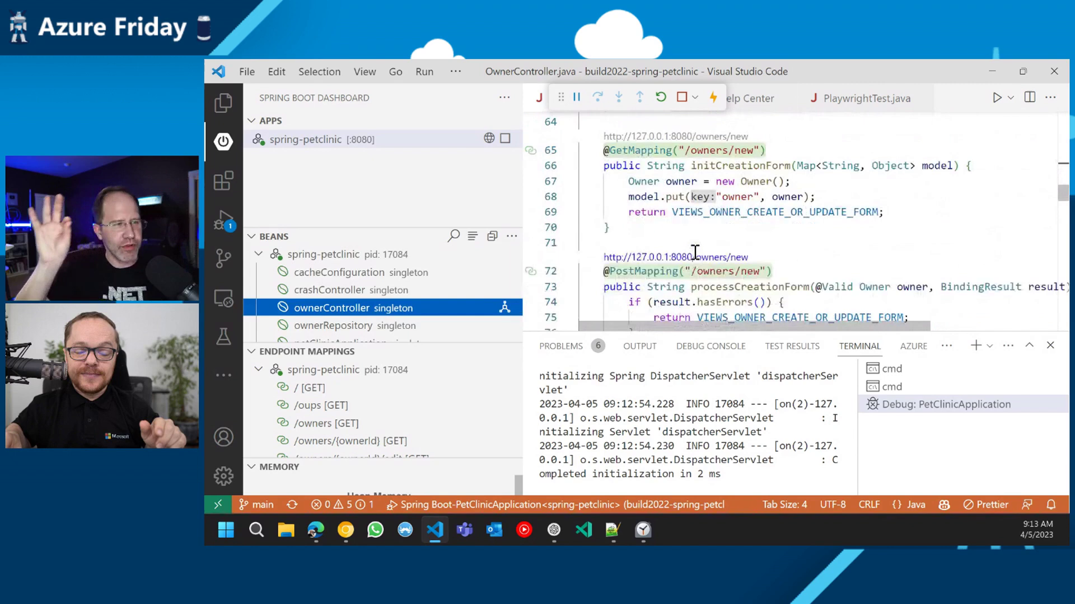
pyautogui.scroll(-3, 682, 271)
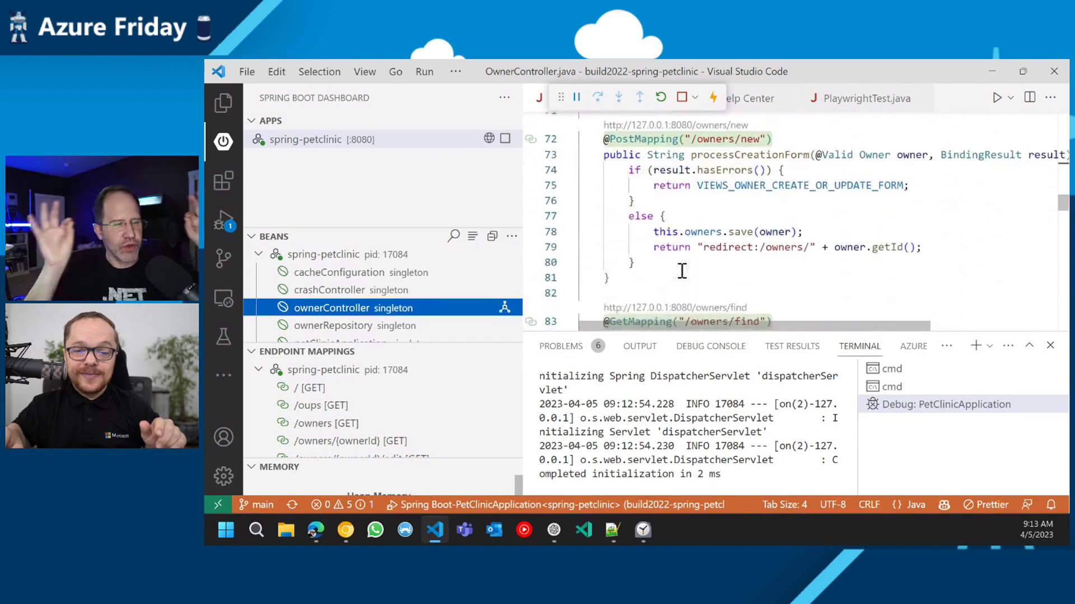
pyautogui.click(673, 167)
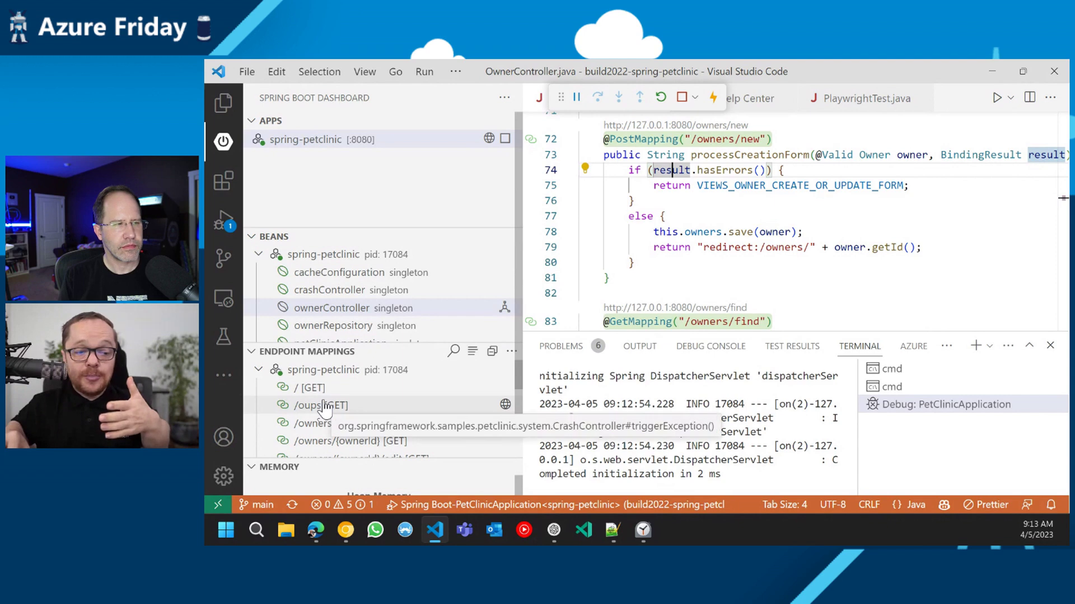
pyautogui.moveTo(378, 140)
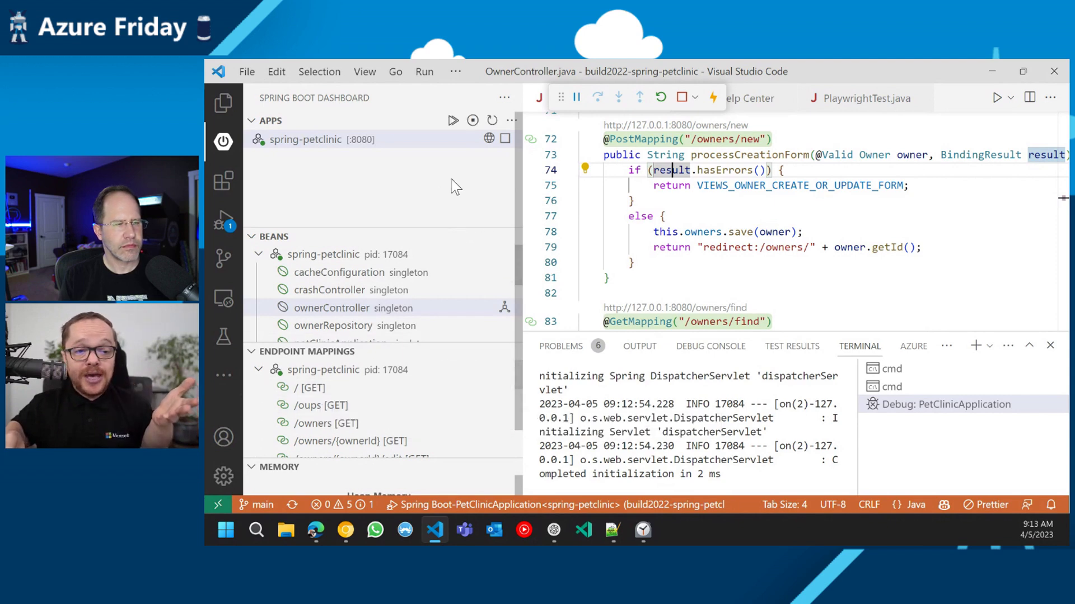
# - Open PetClinic in Simple Browser and submit a Find Owners search to hit the breakpoint
pyautogui.click(488, 139)
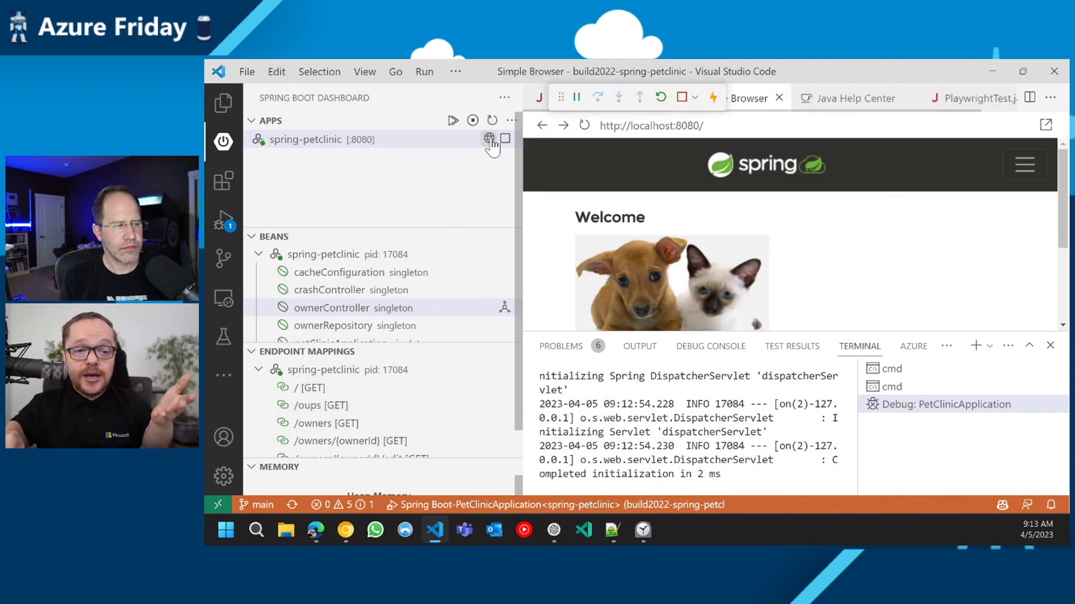
pyautogui.click(1027, 168)
pyautogui.click(579, 280)
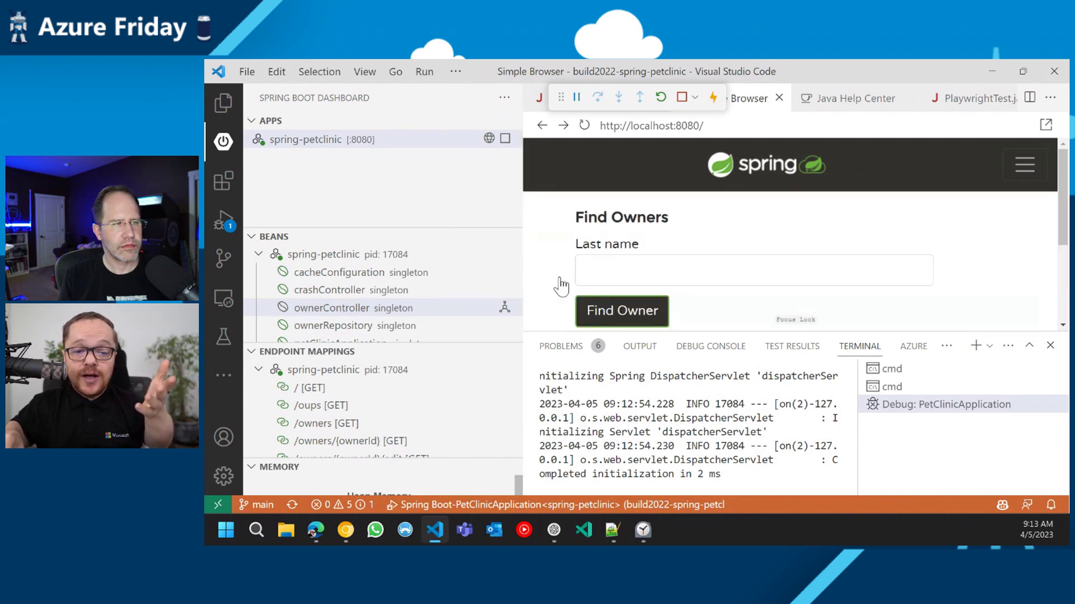
pyautogui.press('Return')
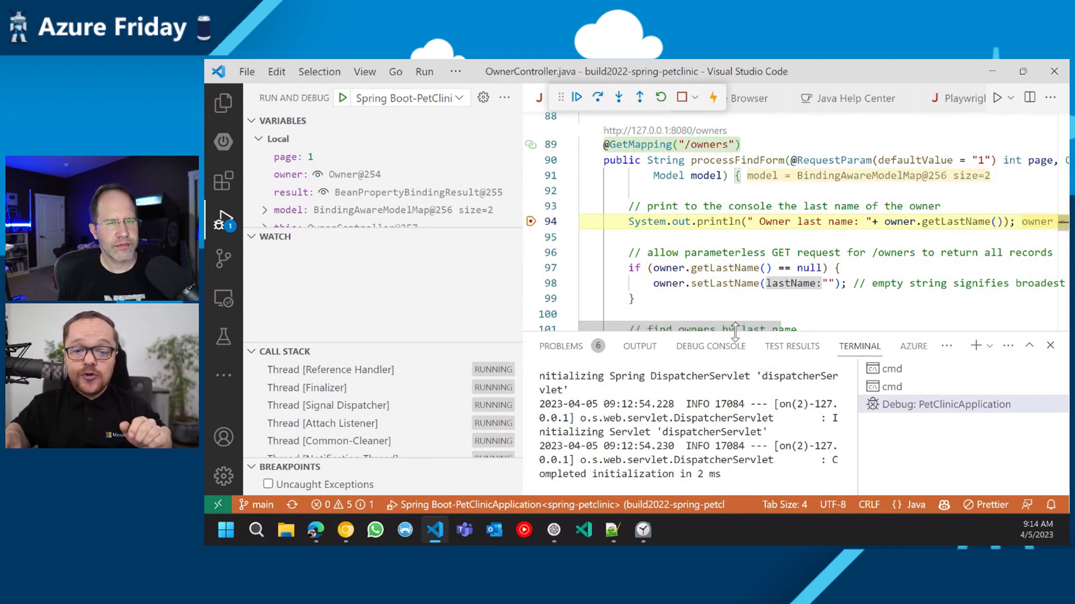
# - Add 'owner' as a watch expression, then focus the paused line 94 in the editor
pyautogui.click(357, 269)
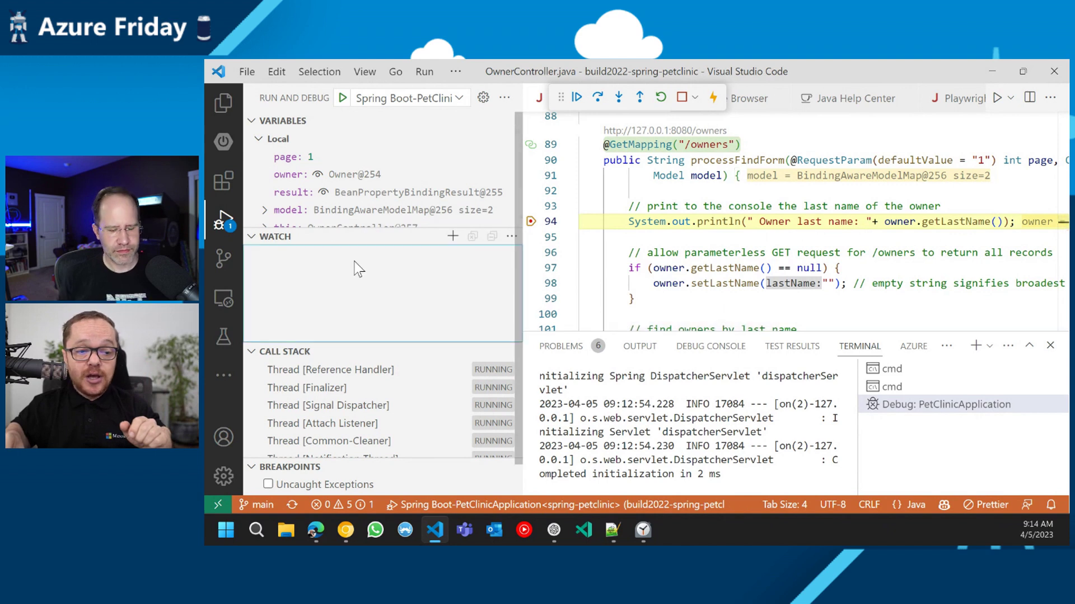
pyautogui.click(453, 238)
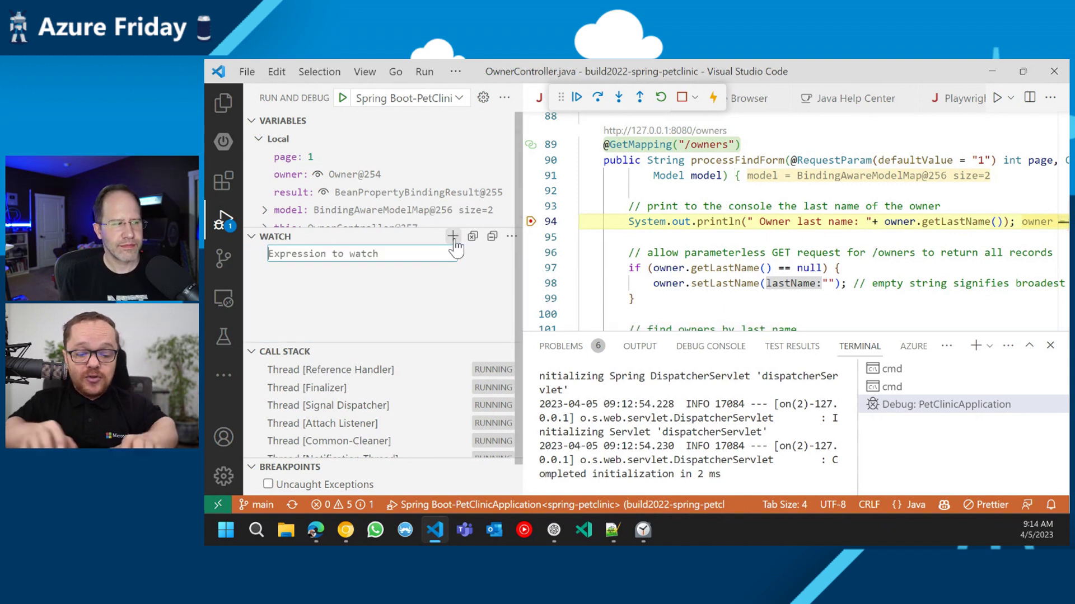
pyautogui.write('pwm')
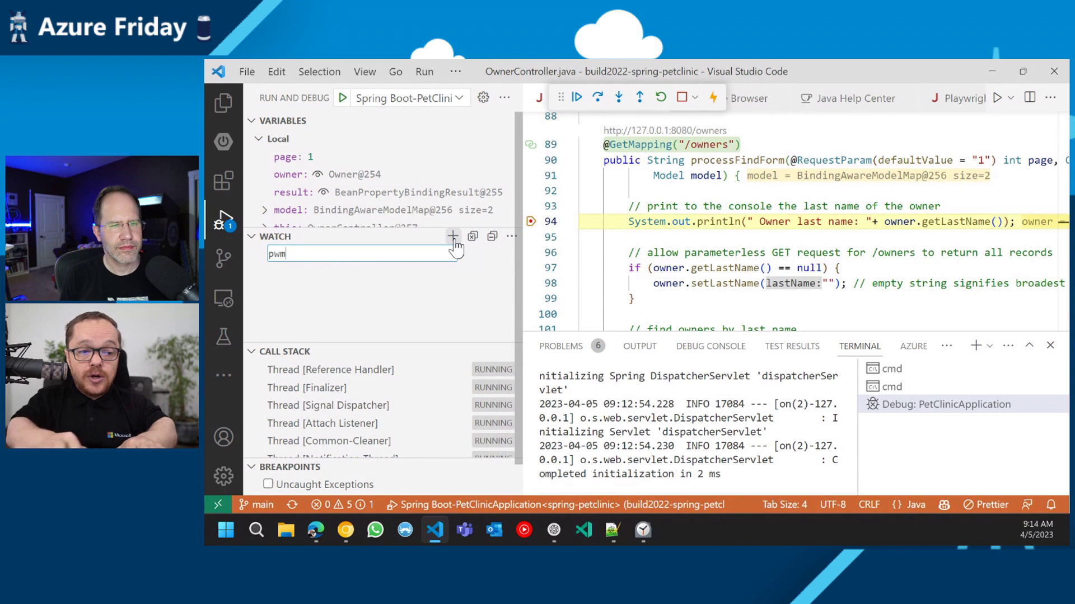
pyautogui.press('BackSpace')
pyautogui.press('BackSpace')
pyautogui.press('BackSpace')
pyautogui.write('owner')
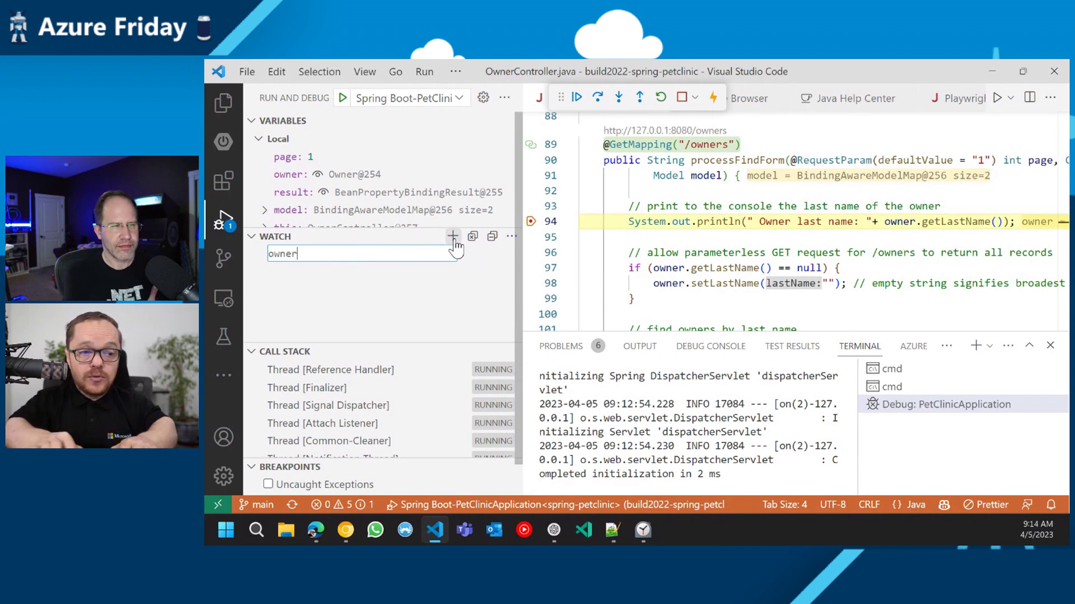
pyautogui.press('Return')
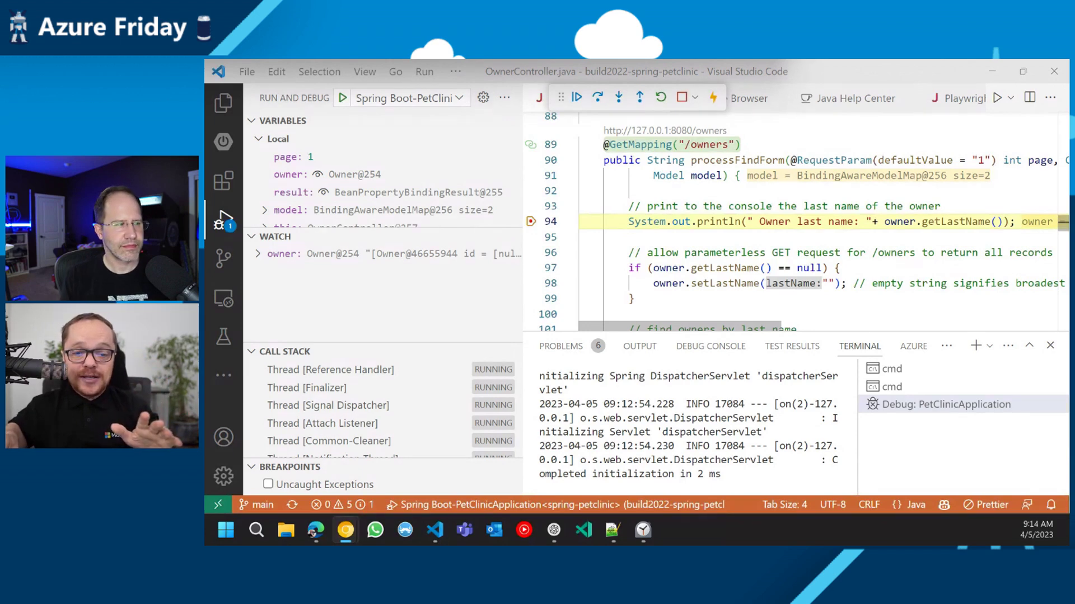
pyautogui.click(659, 223)
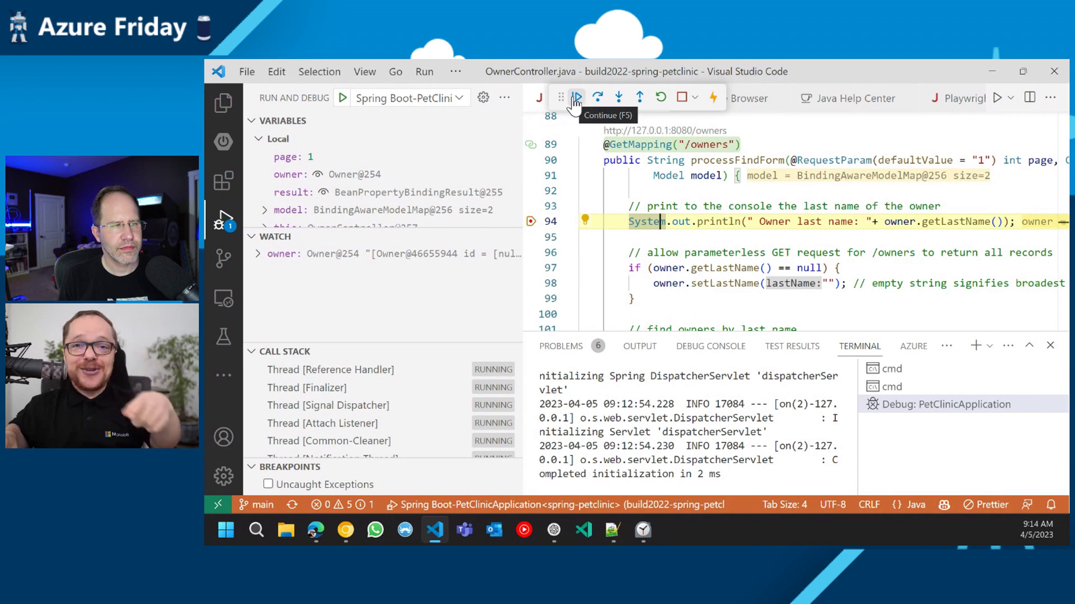
# - Resume execution, delete 'Owner ' from the line 94 message, and hot-reload the change
pyautogui.click(576, 98)
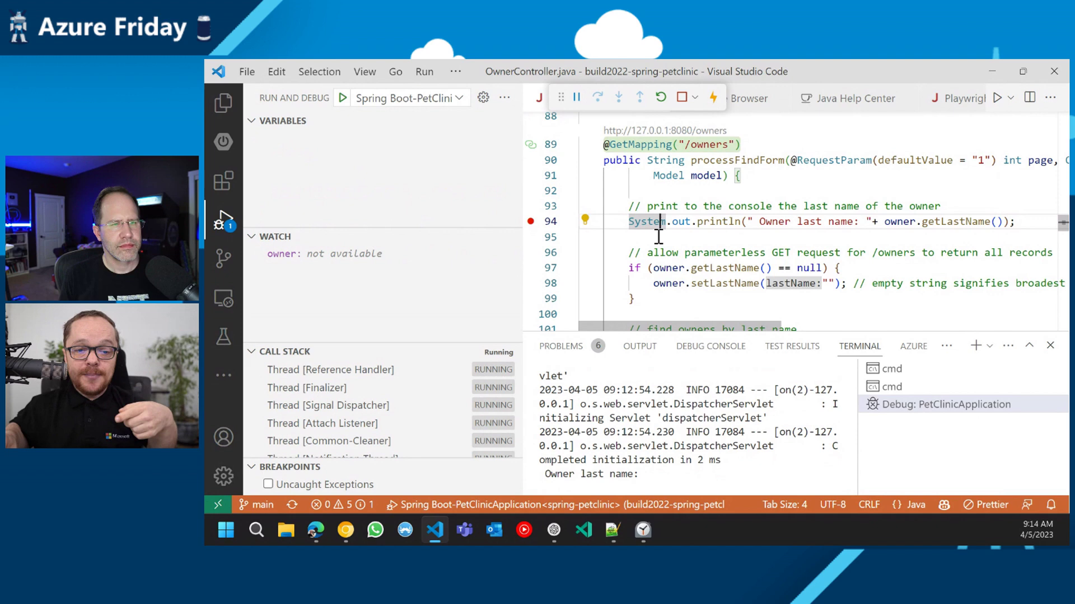
pyautogui.doubleClick(777, 222)
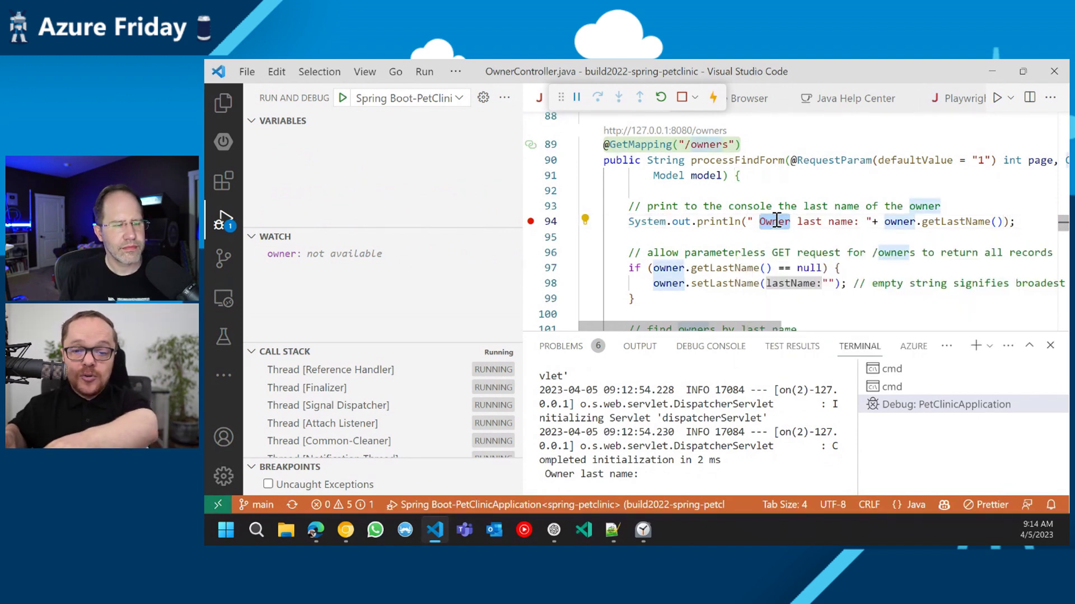
pyautogui.press('BackSpace')
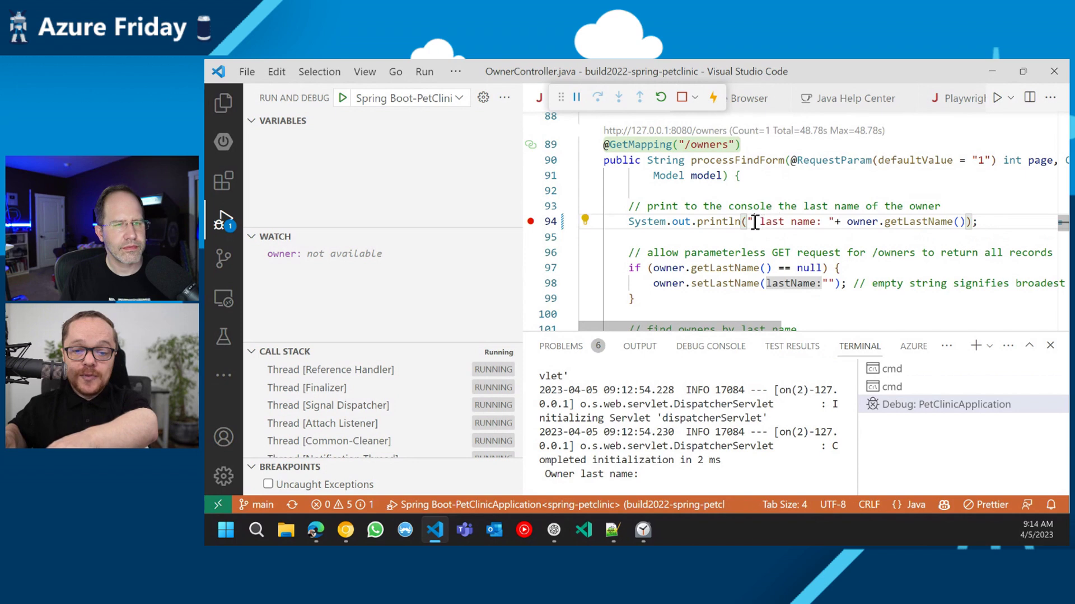
pyautogui.press('Delete')
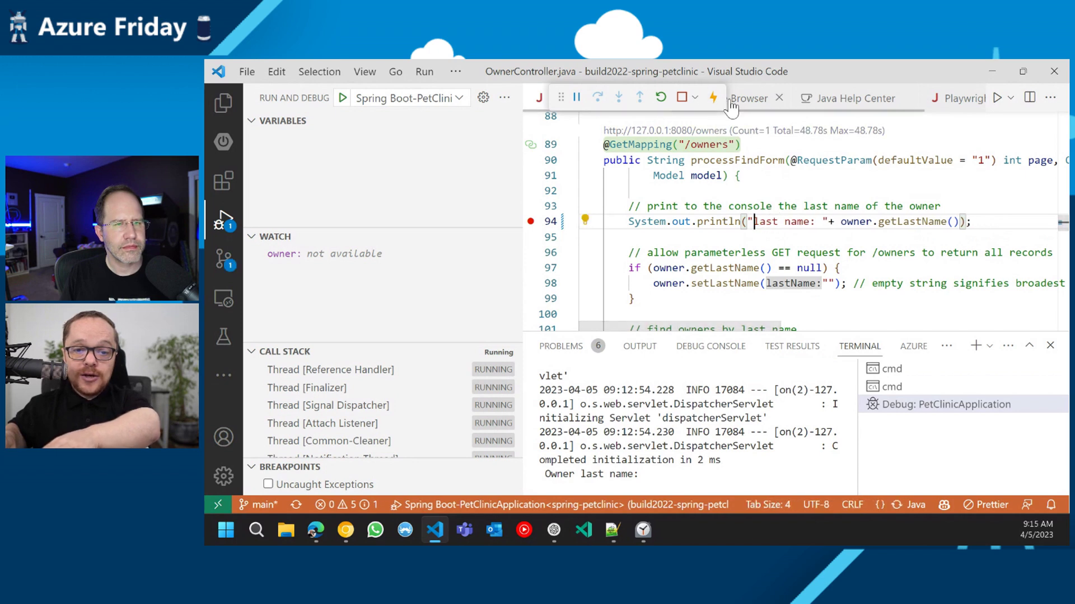
pyautogui.click(712, 98)
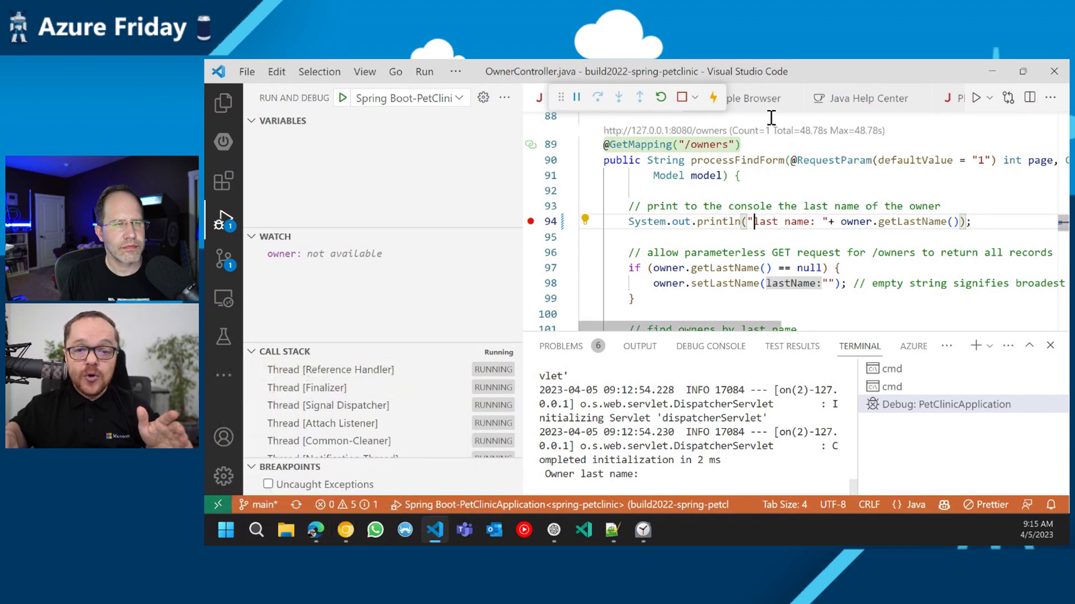
# - Rerun the owner search in Simple Browser, then remove the line 94 breakpoint and resume
pyautogui.click(762, 100)
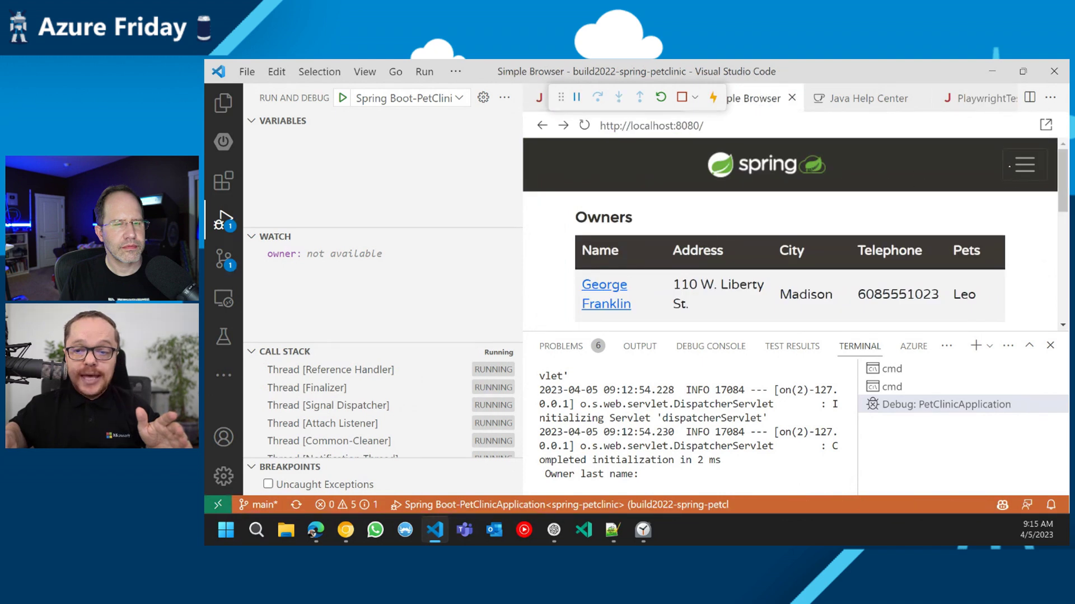
pyautogui.click(1022, 165)
pyautogui.click(617, 278)
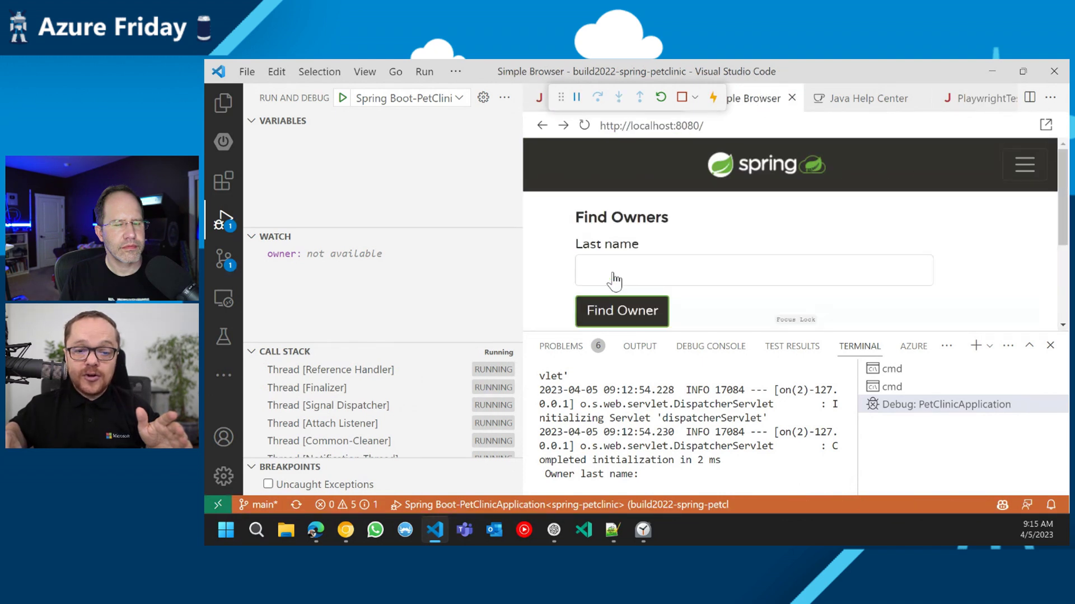
pyautogui.click(621, 309)
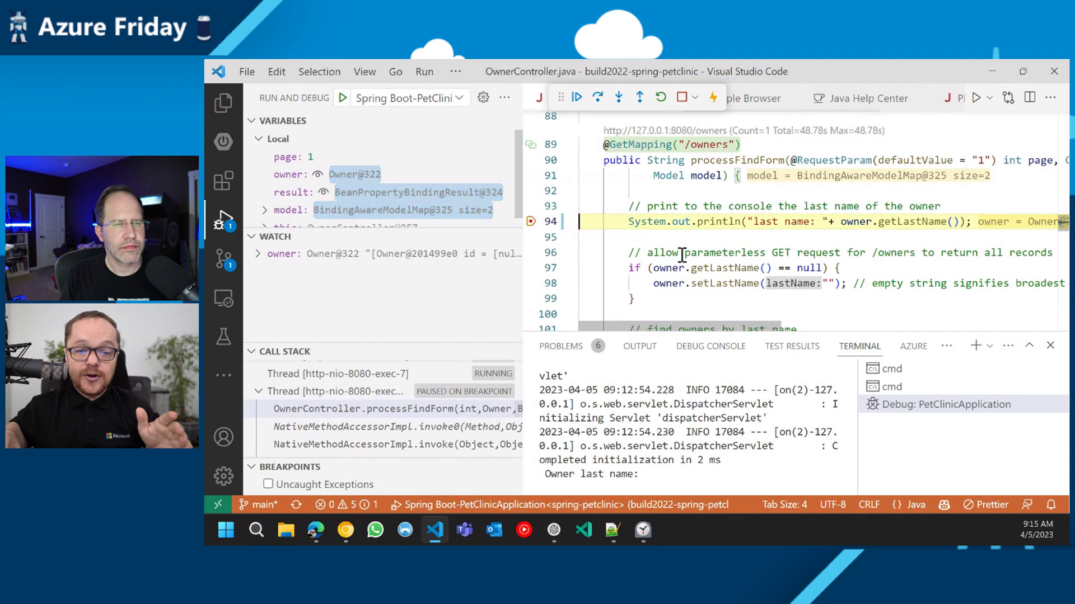
pyautogui.click(531, 222)
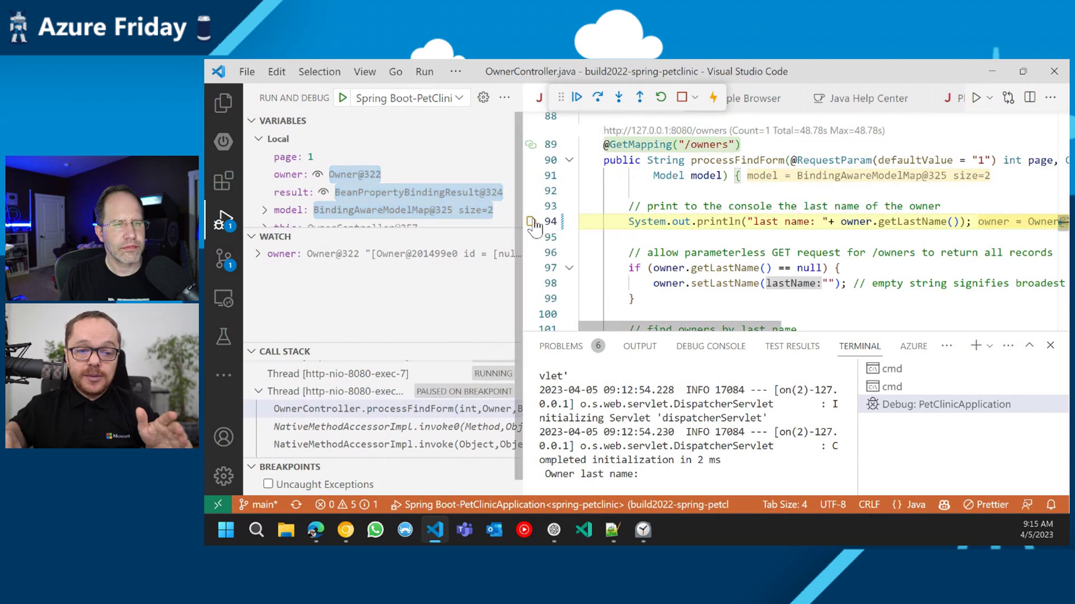
pyautogui.click(577, 98)
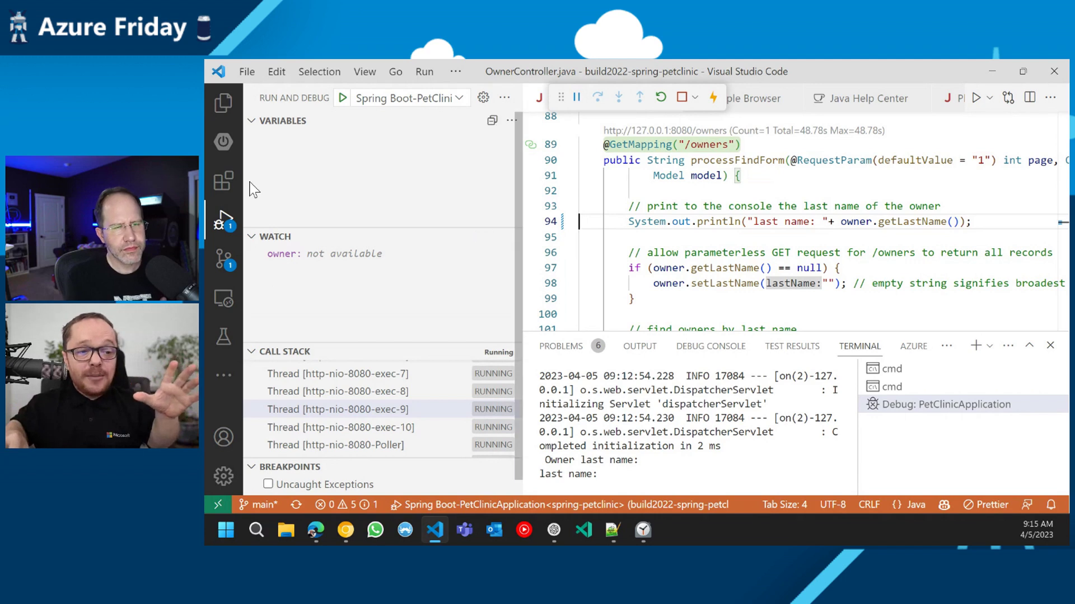
# - Open the Spring Boot Dashboard and collapse the Beans, Endpoint Mappings and Apps sections
pyautogui.click(224, 104)
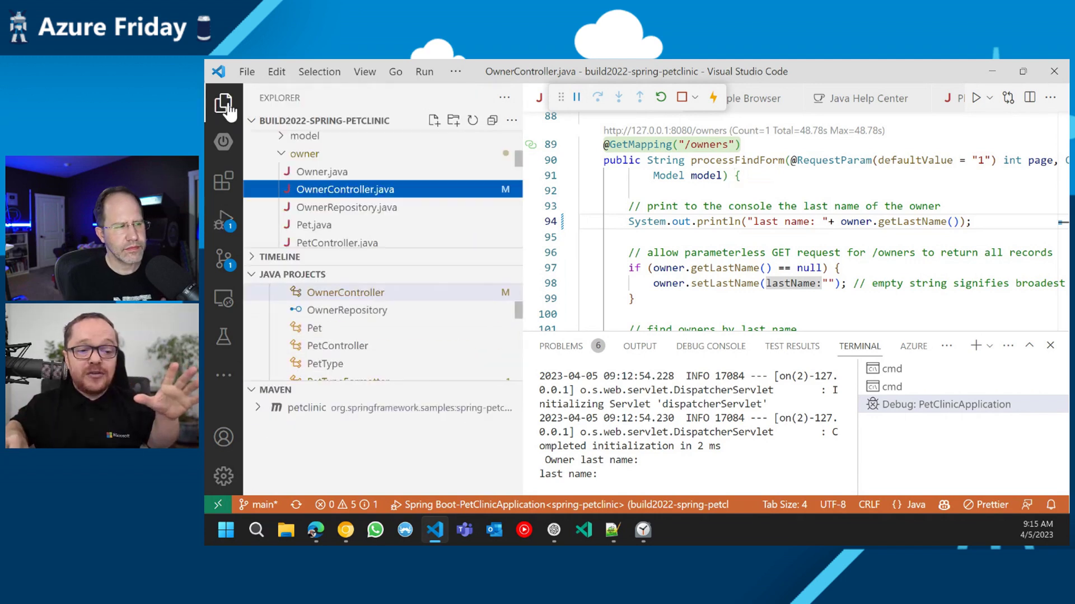
pyautogui.click(221, 143)
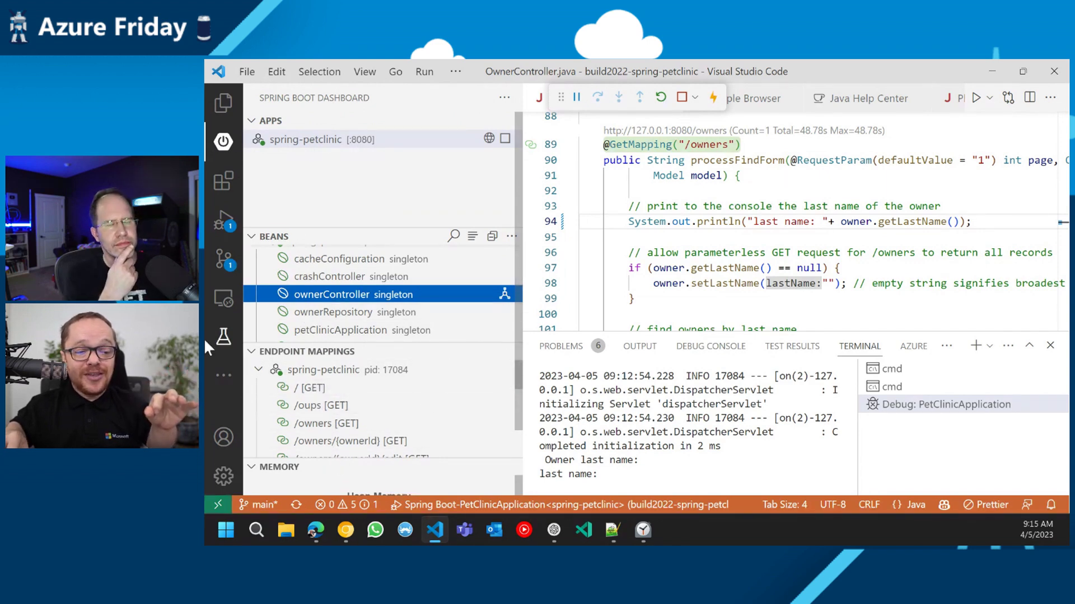
pyautogui.click(255, 353)
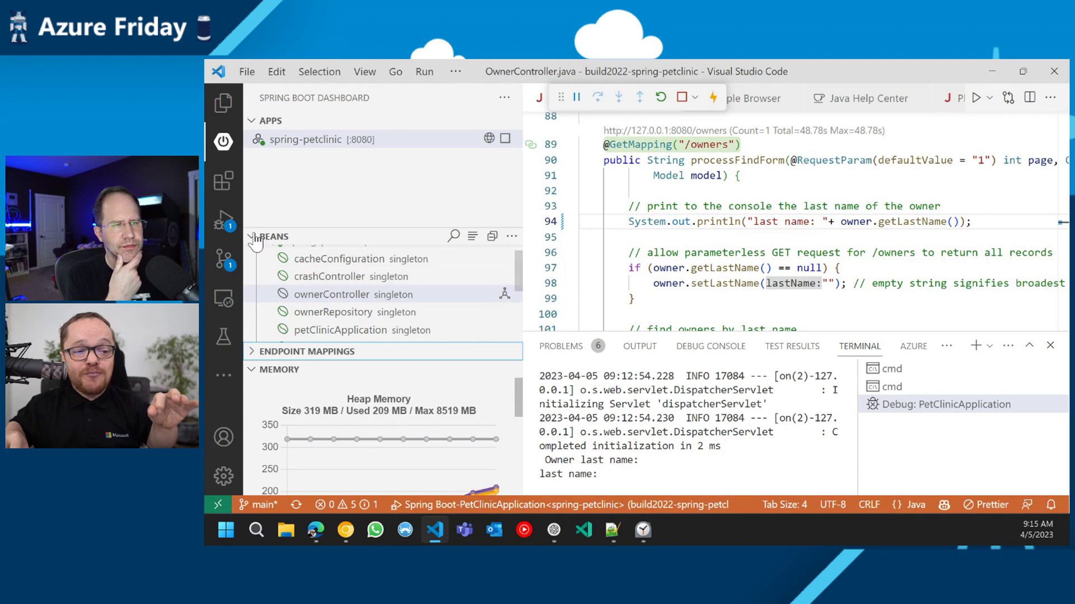
pyautogui.click(252, 236)
pyautogui.click(253, 123)
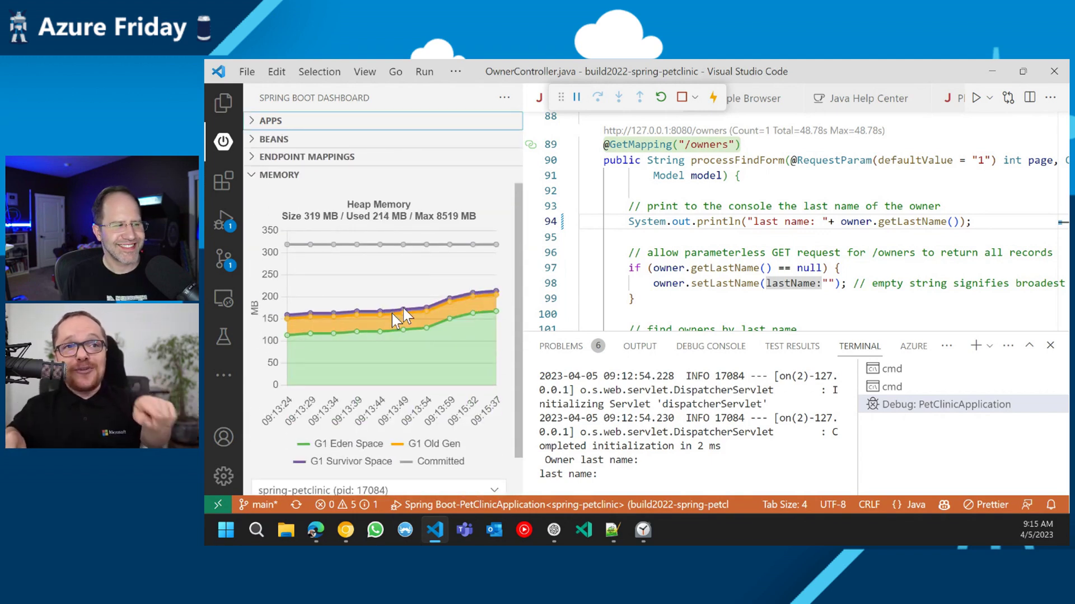
pyautogui.scroll(-1, 355, 433)
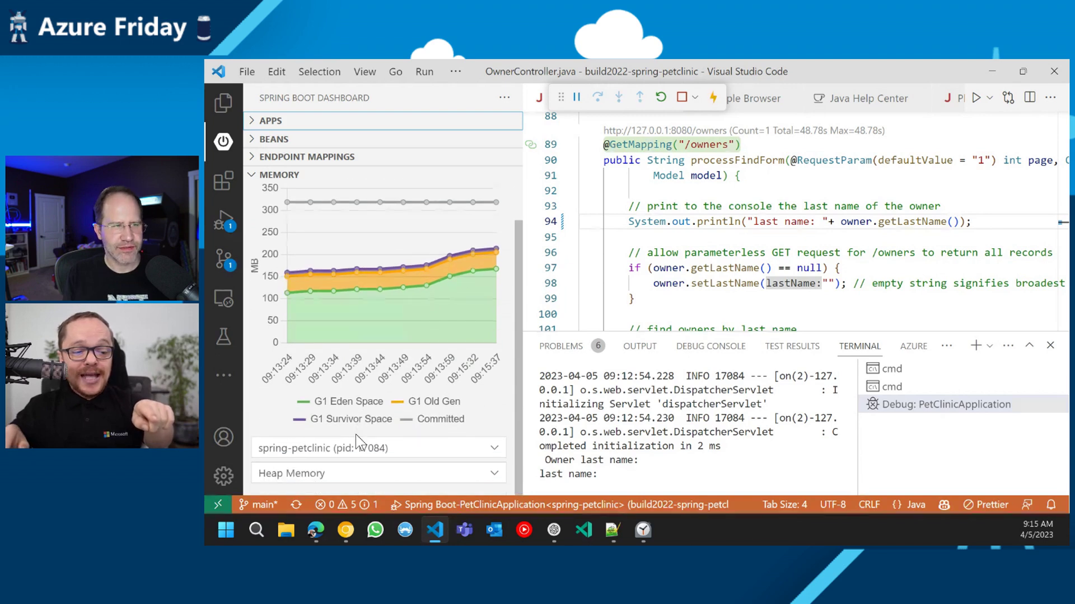
# - Switch the memory chart through Non Heap, Gc Pauses and Garbage Collections
pyautogui.click(339, 454)
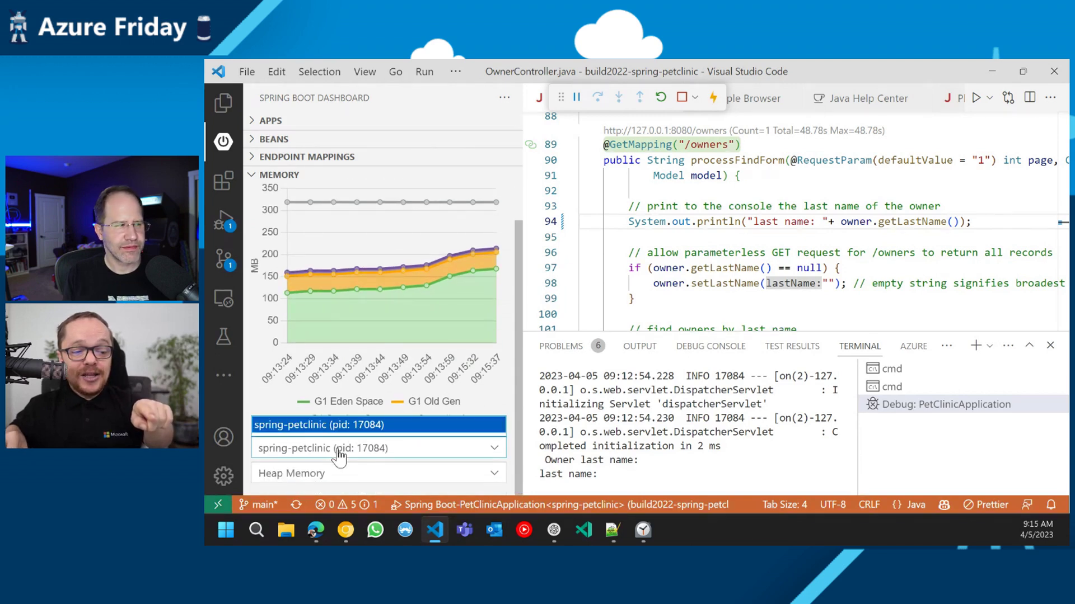
pyautogui.click(328, 476)
pyautogui.click(325, 420)
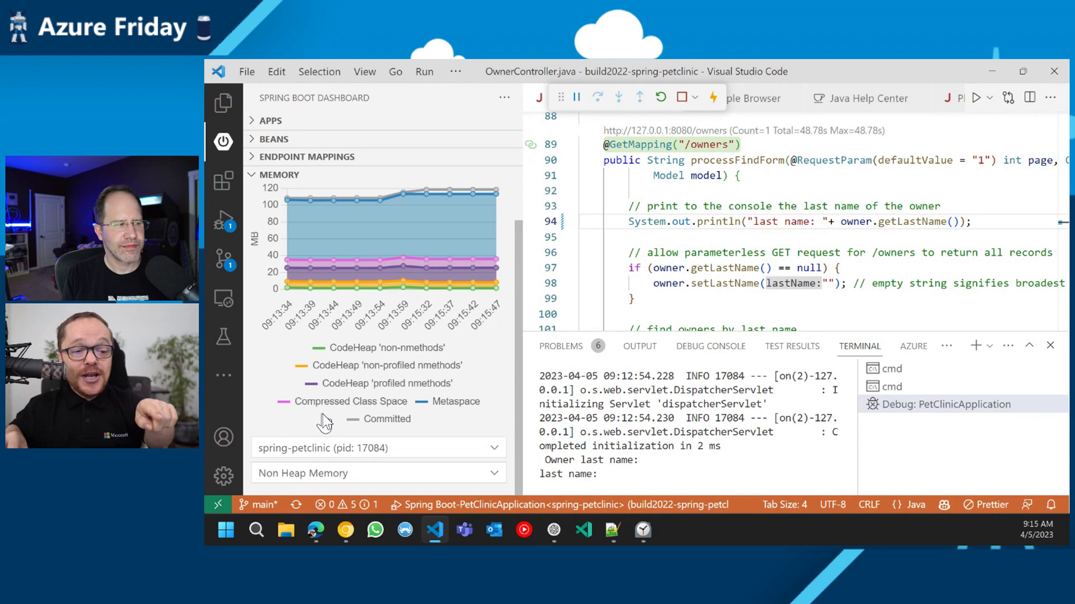
pyautogui.click(316, 477)
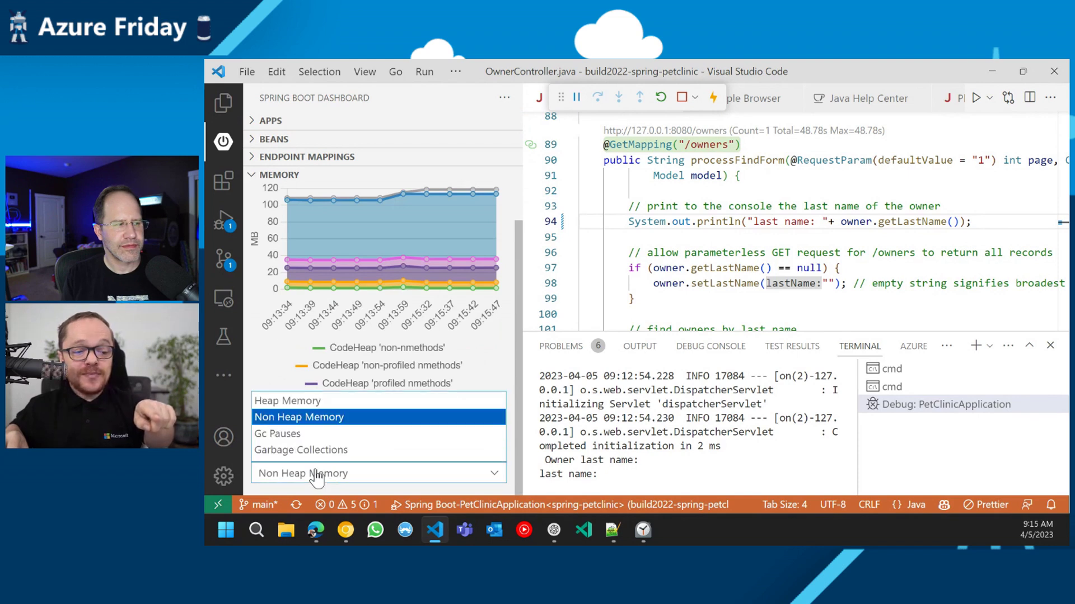
pyautogui.click(317, 435)
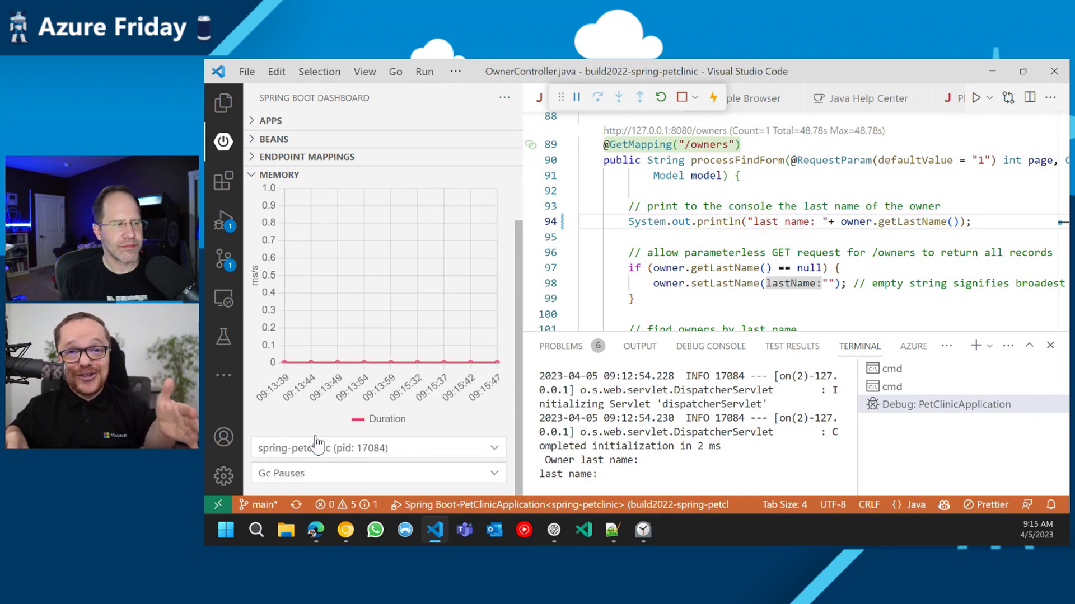
pyautogui.click(316, 477)
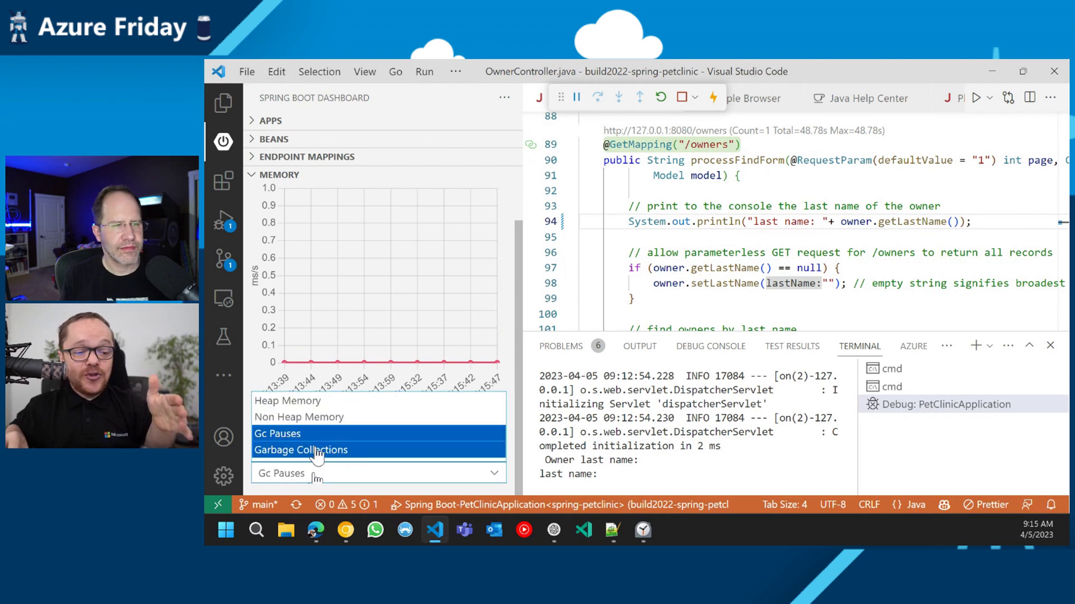
pyautogui.click(316, 450)
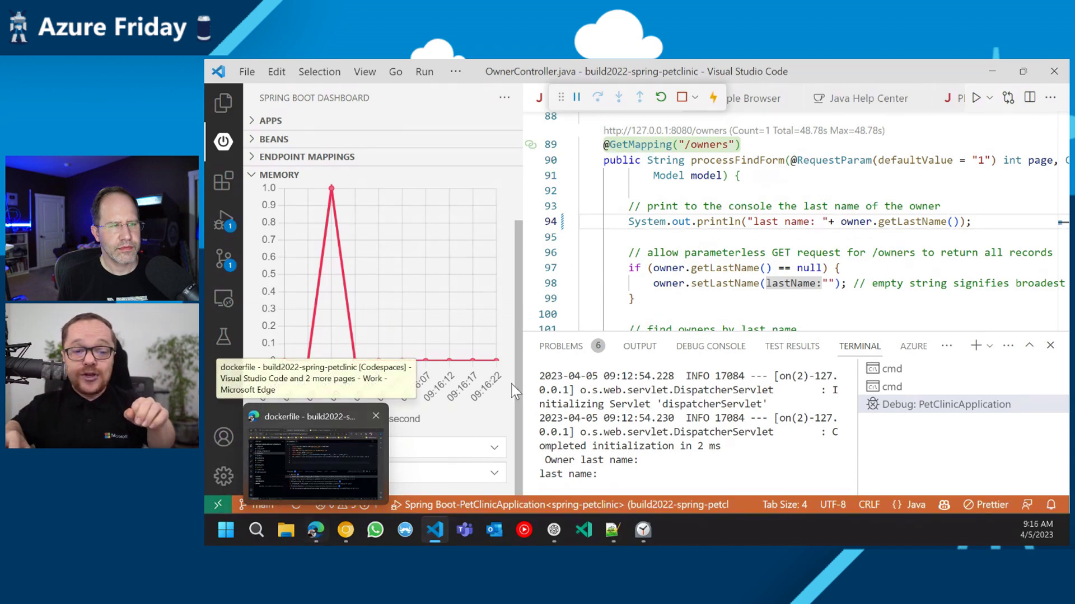
# - Stop the debug session, then enlarge the Codespace dockerfile editor and zoom the browser
pyautogui.click(682, 97)
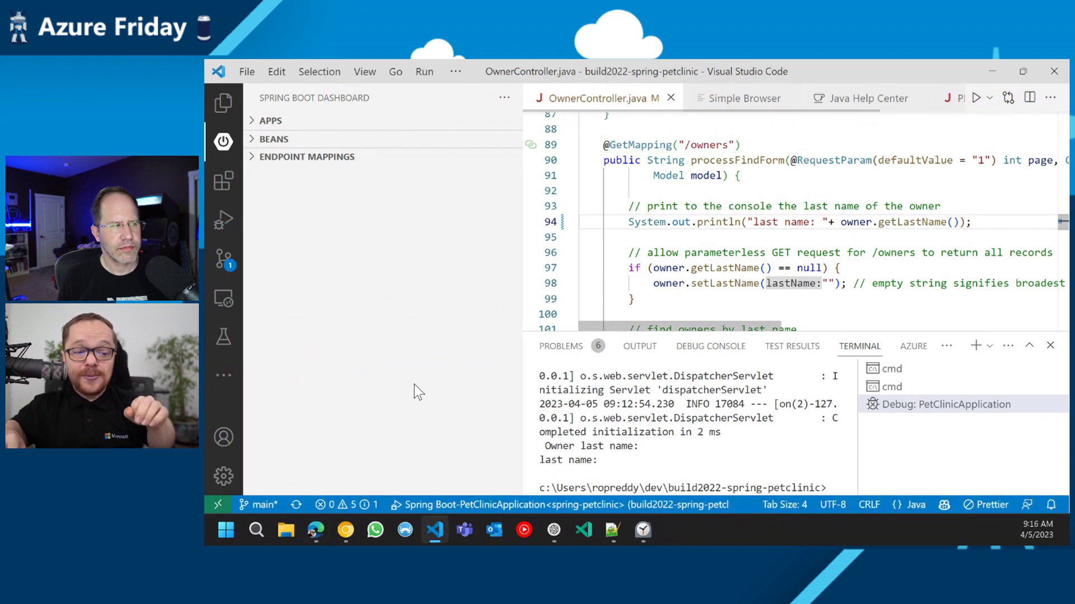
pyautogui.click(313, 534)
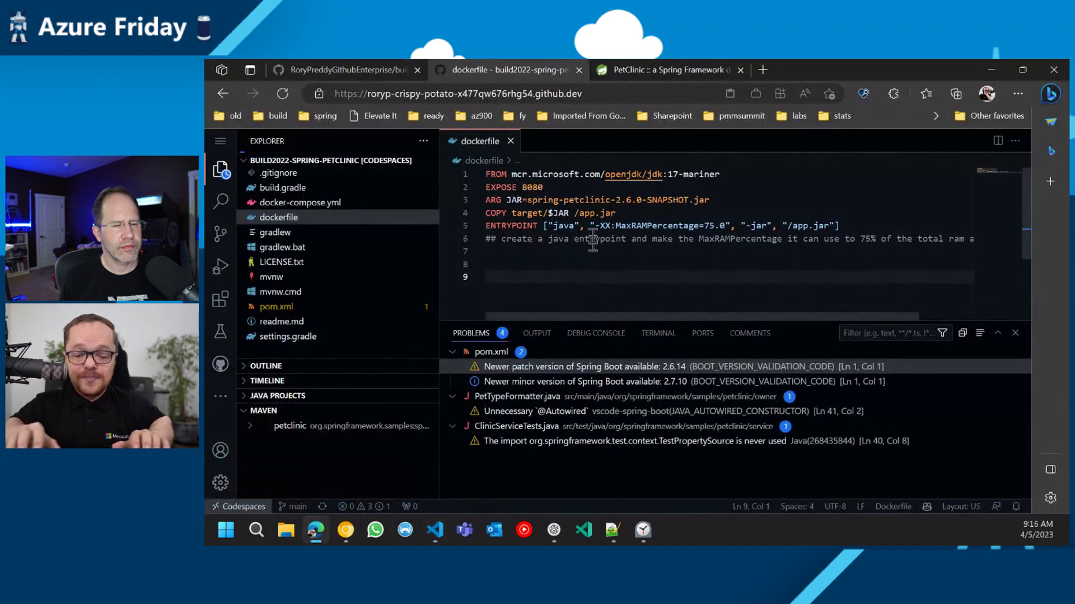
pyautogui.moveTo(737, 318); pyautogui.dragTo(734, 379)
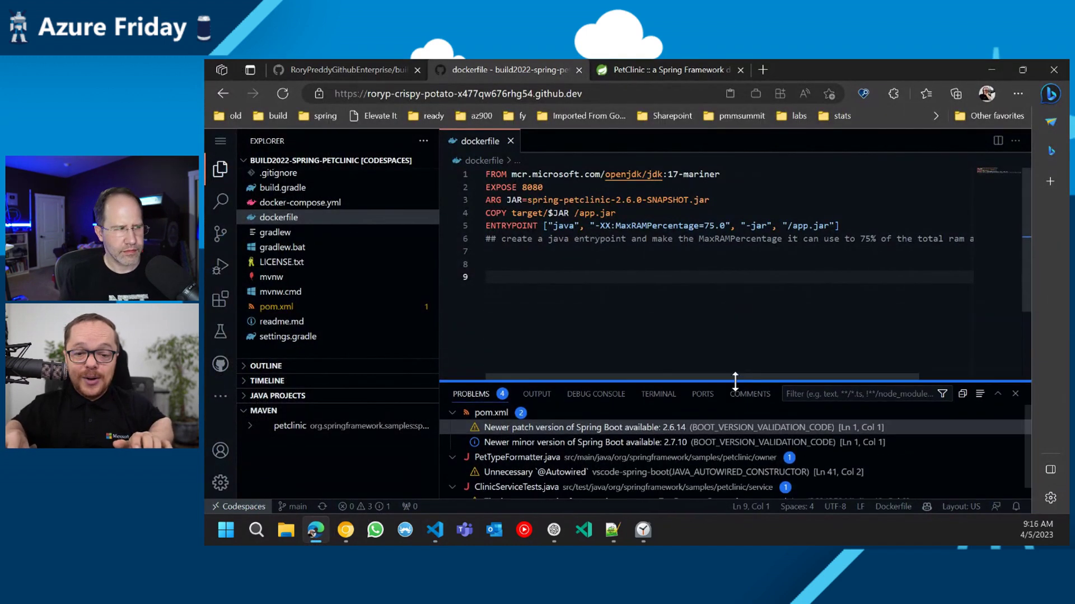
pyautogui.hotkey('ctrl', '+')
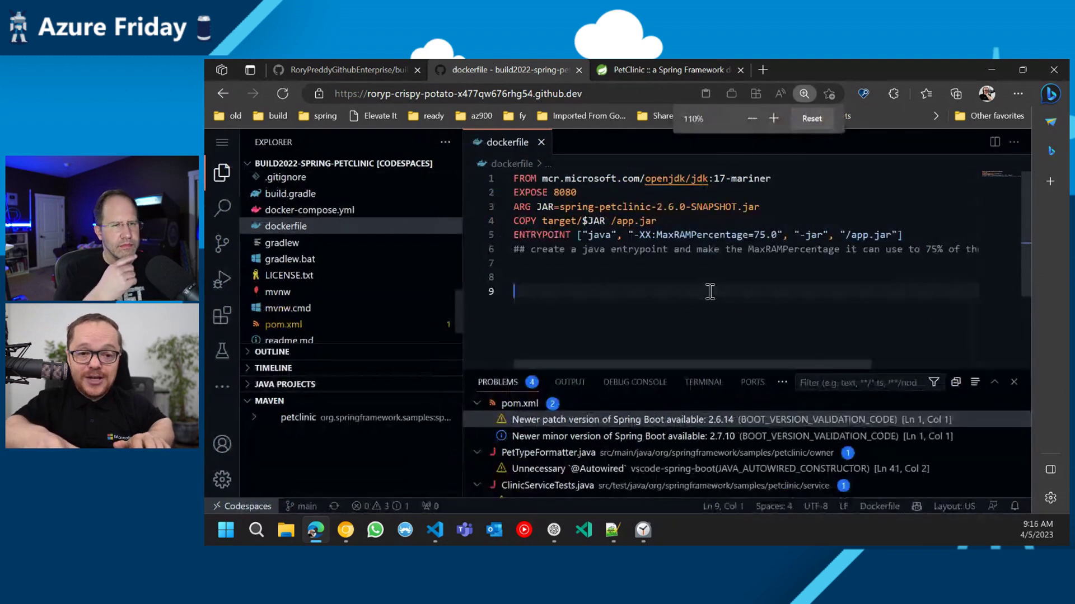
pyautogui.hotkey('ctrl', '+')
pyautogui.hotkey('ctrl', '+')
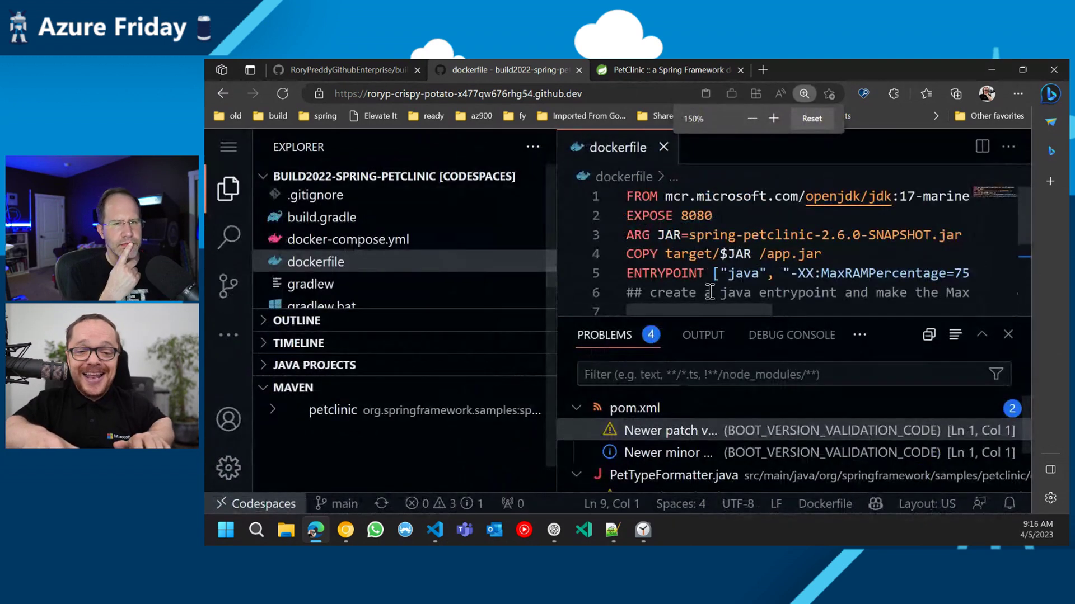
pyautogui.hotkey('ctrl', '-')
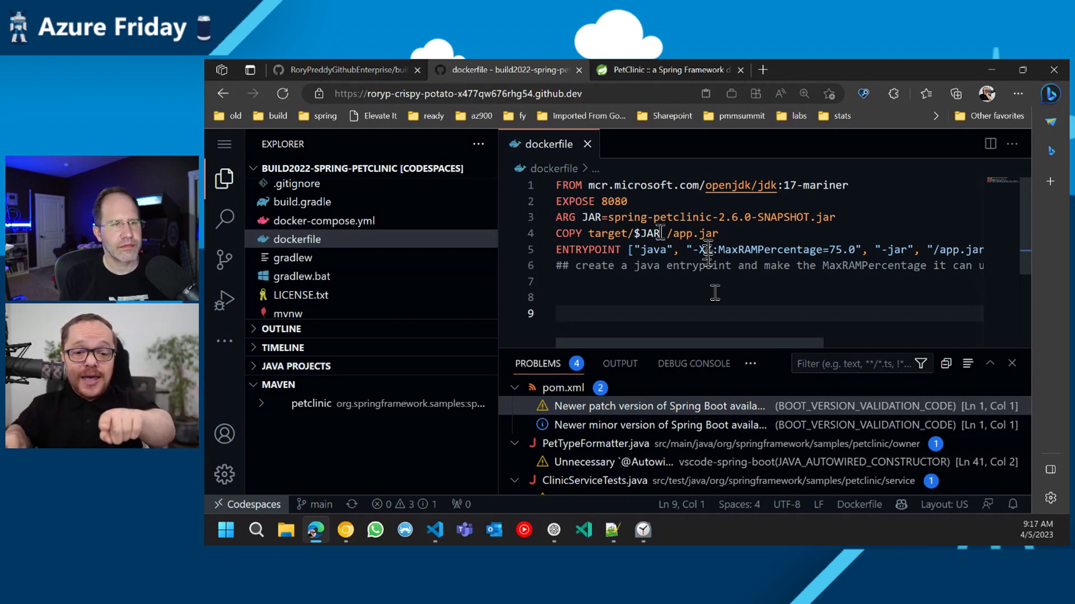
# - Zoom the Codespace to 150% and narrow the Explorer to widen the dockerfile editor
pyautogui.click(792, 185)
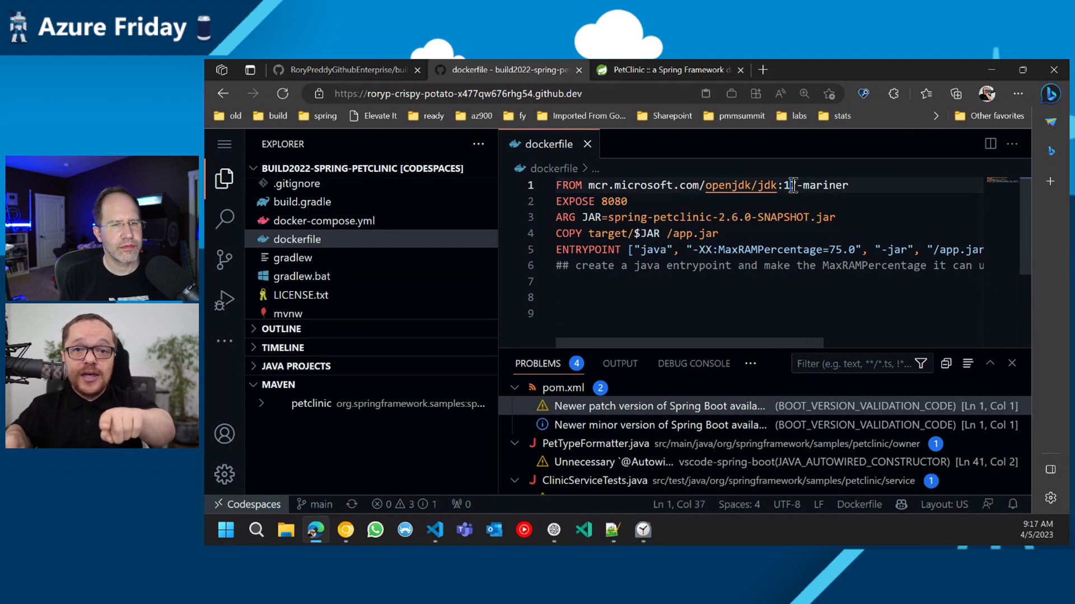
pyautogui.hotkey('ctrl', '+')
pyautogui.hotkey('ctrl', '+')
pyautogui.hotkey('ctrl', '+')
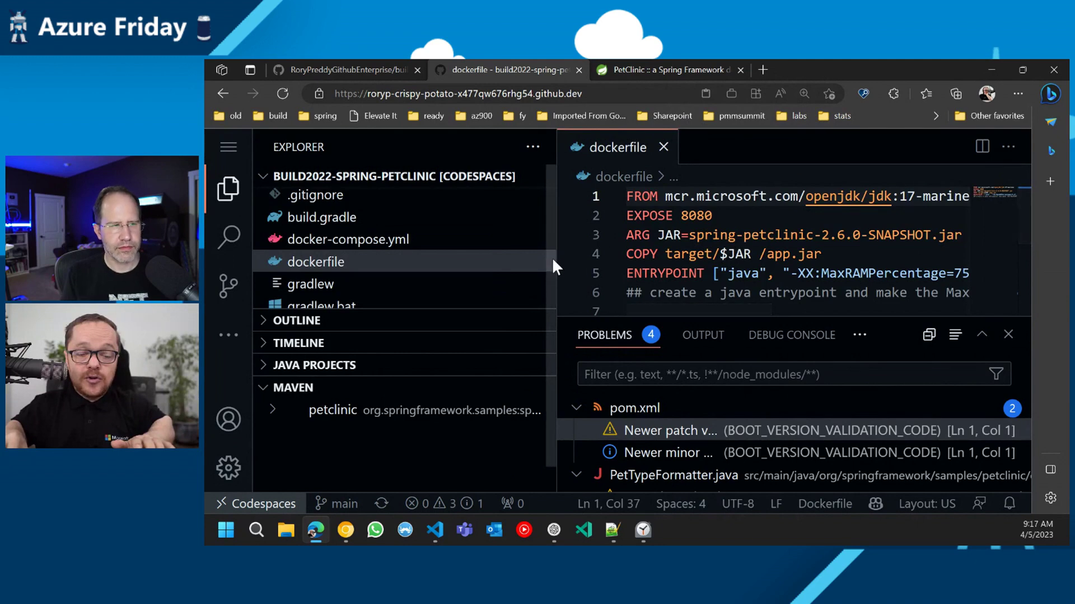
pyautogui.moveTo(552, 267); pyautogui.dragTo(426, 267)
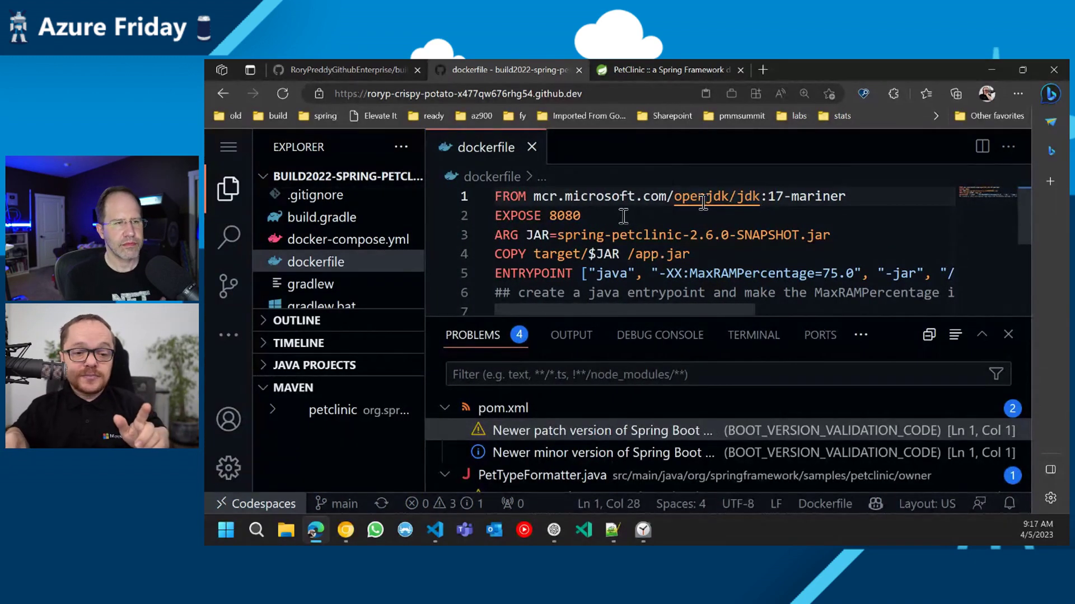
# - Highlight the EXPOSE 8080 line and the MaxRAMPercentage setting in the dockerfile
pyautogui.moveTo(623, 216); pyautogui.dragTo(485, 216)
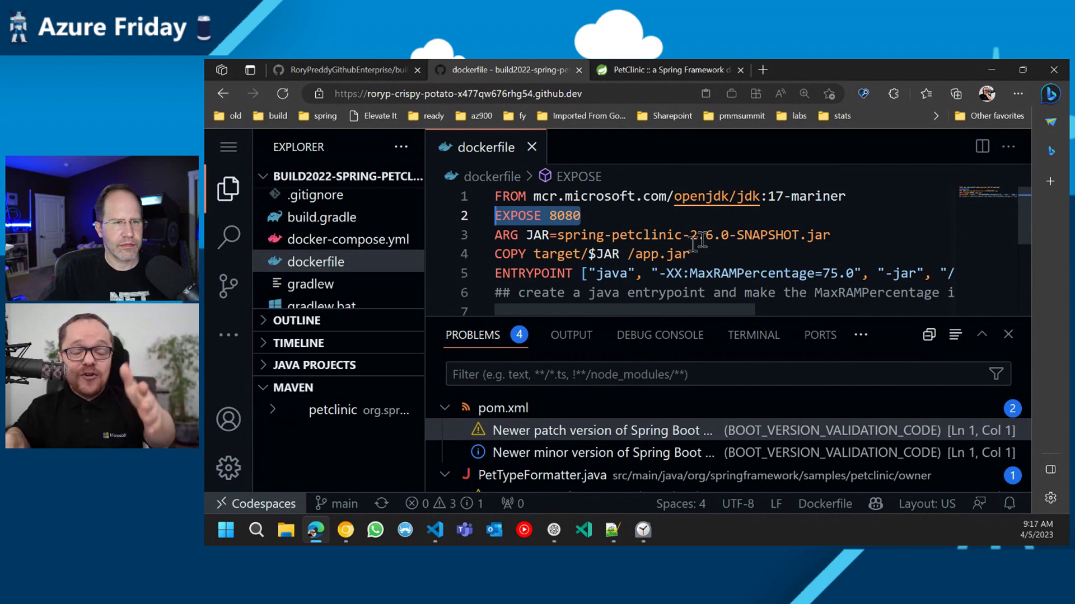
pyautogui.doubleClick(796, 273)
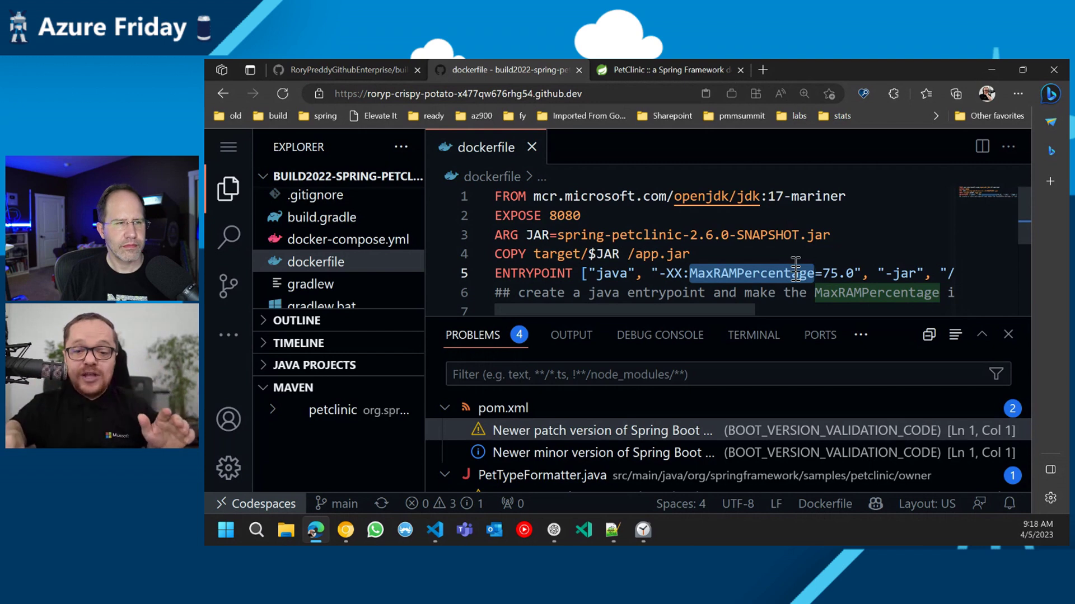
pyautogui.click(798, 255)
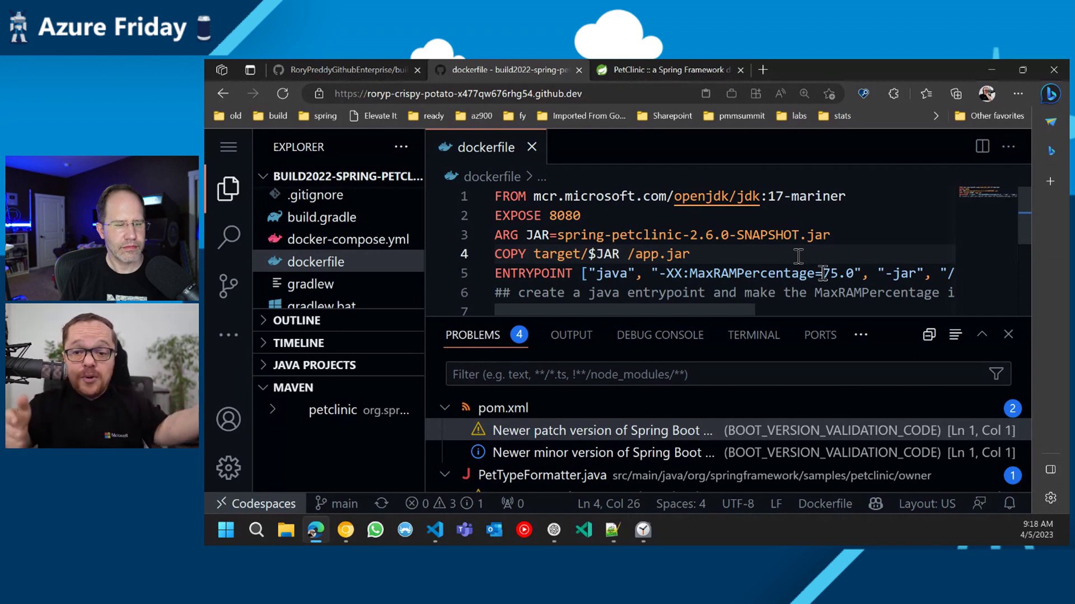
pyautogui.click(785, 274)
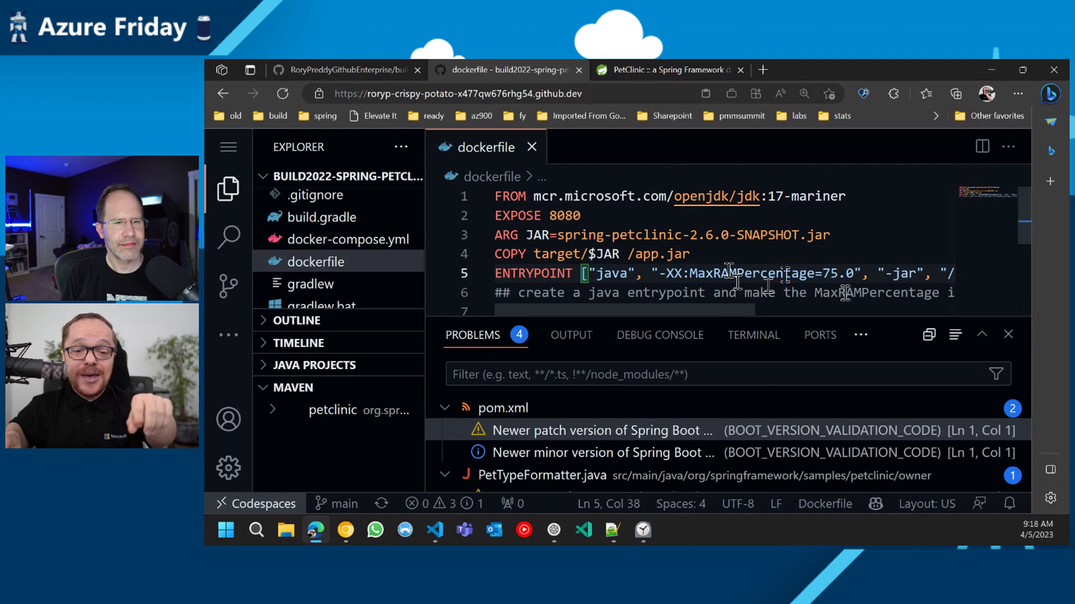
# - Build the dockerfile into a Docker image tagged springpetclinic:latest
pyautogui.rightClick(378, 266)
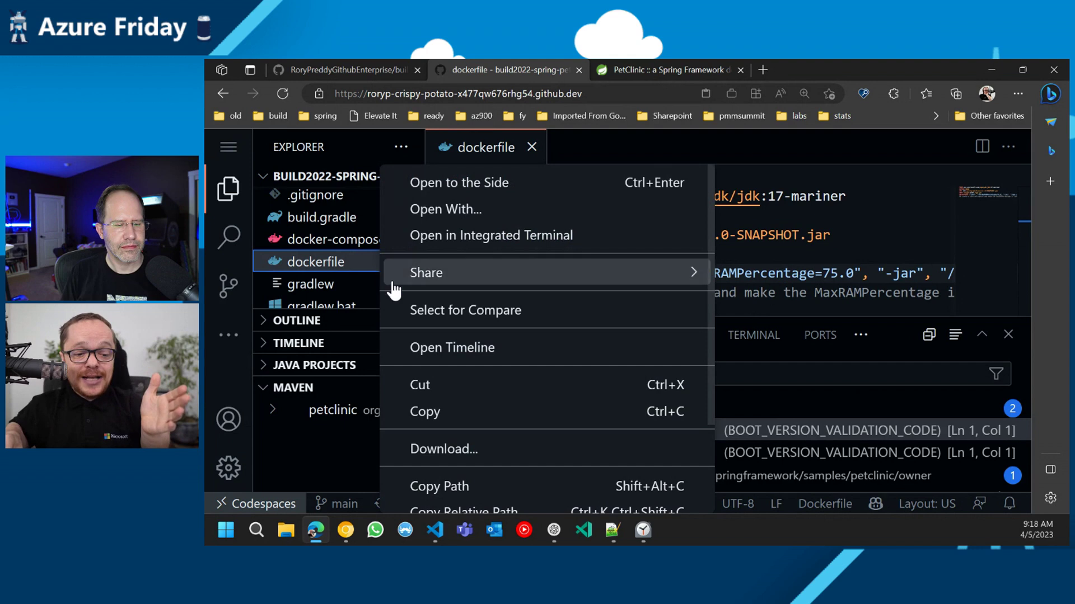
pyautogui.scroll(-3, 478, 476)
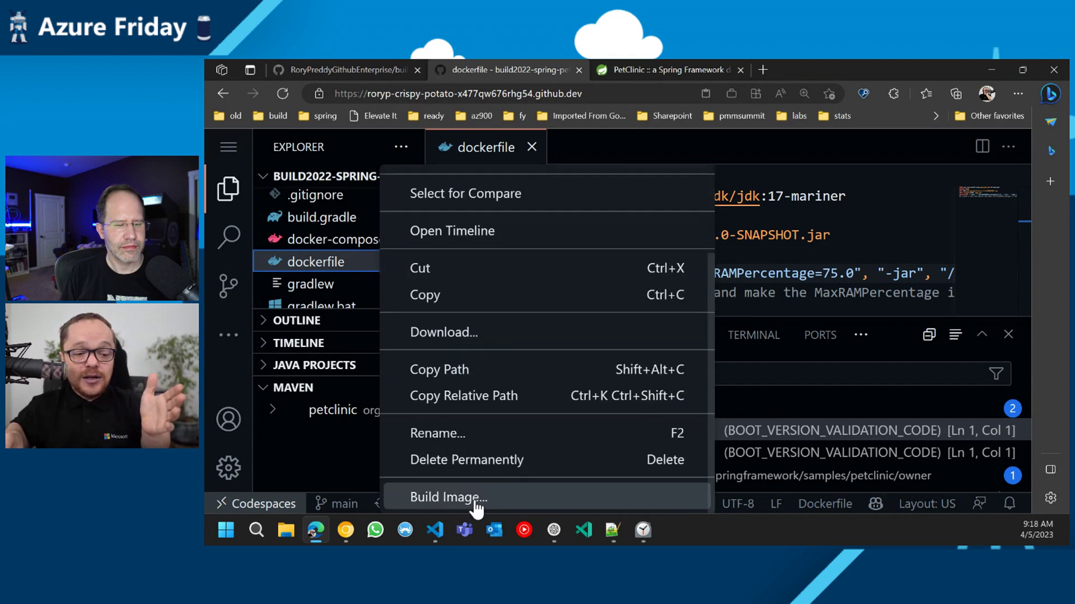
pyautogui.click(449, 497)
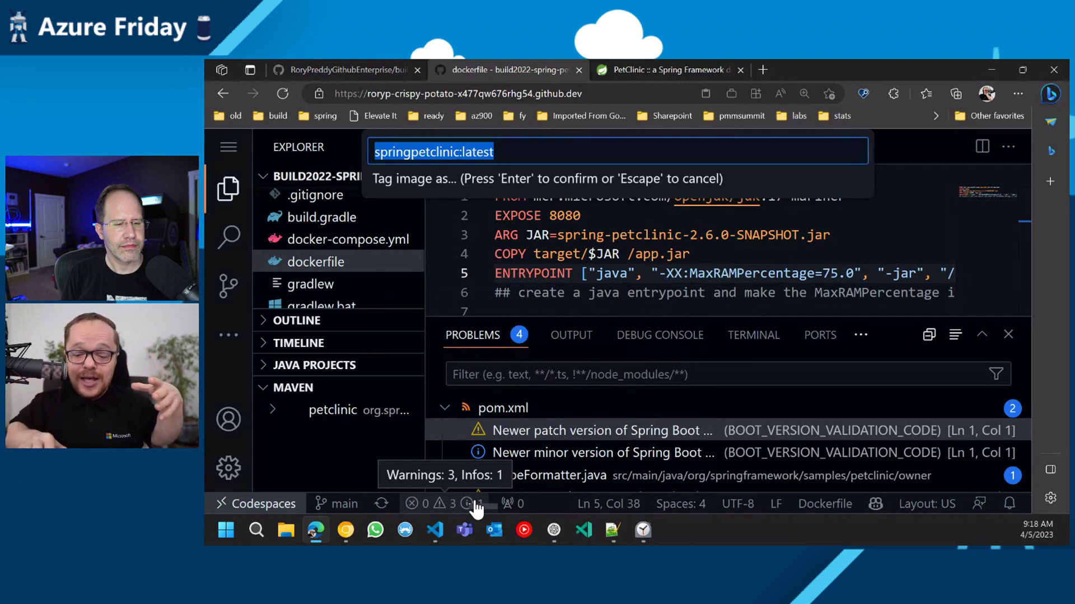
pyautogui.press('Return')
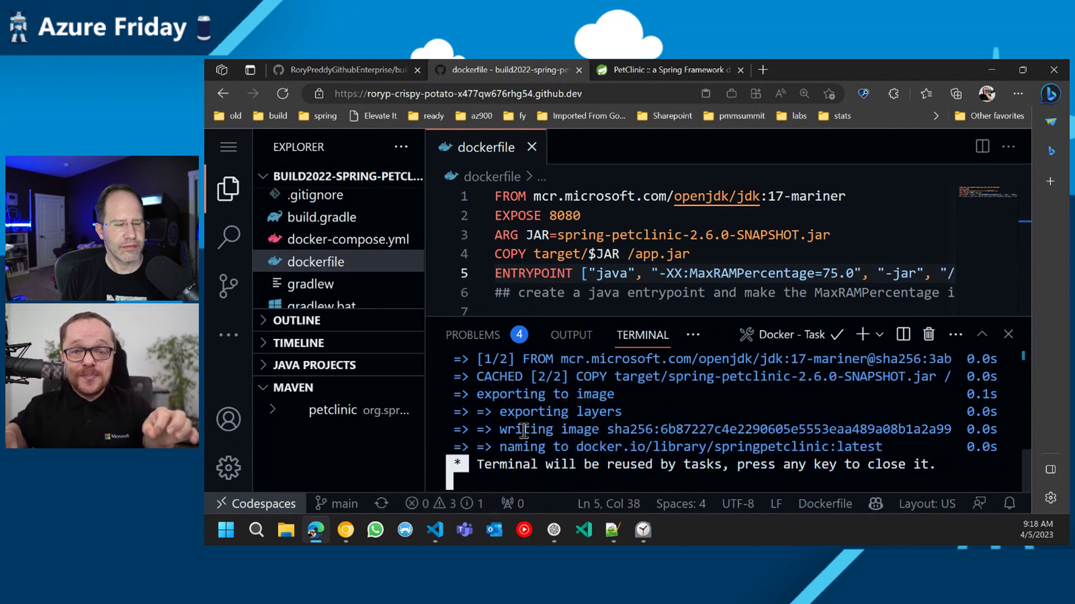
# - Run springpetclinic:latest as a container from the Docker view and open port 8080 in the browser
pyautogui.click(229, 336)
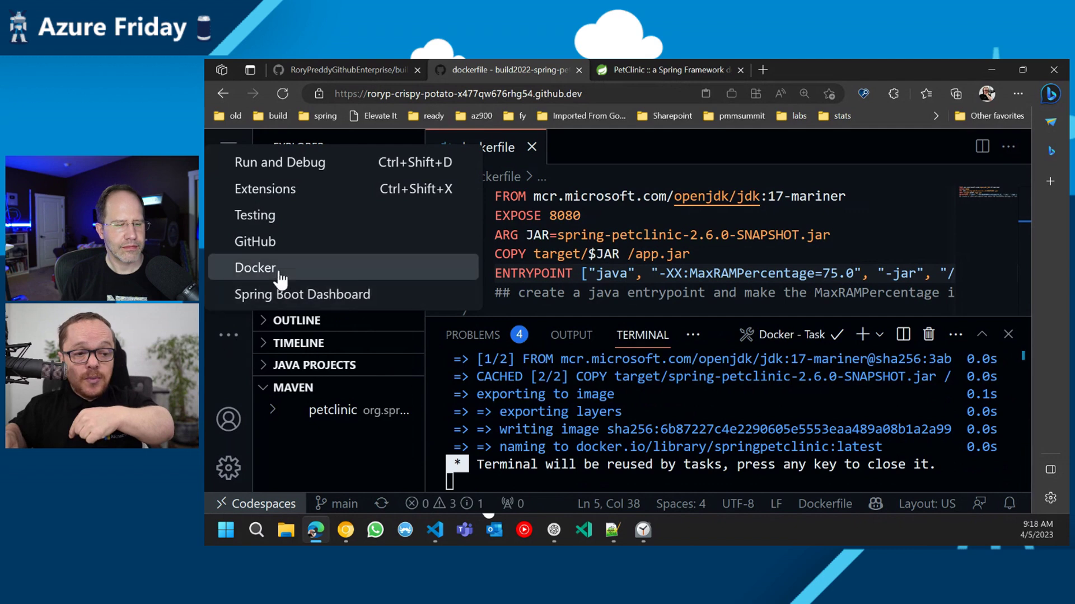
pyautogui.click(255, 267)
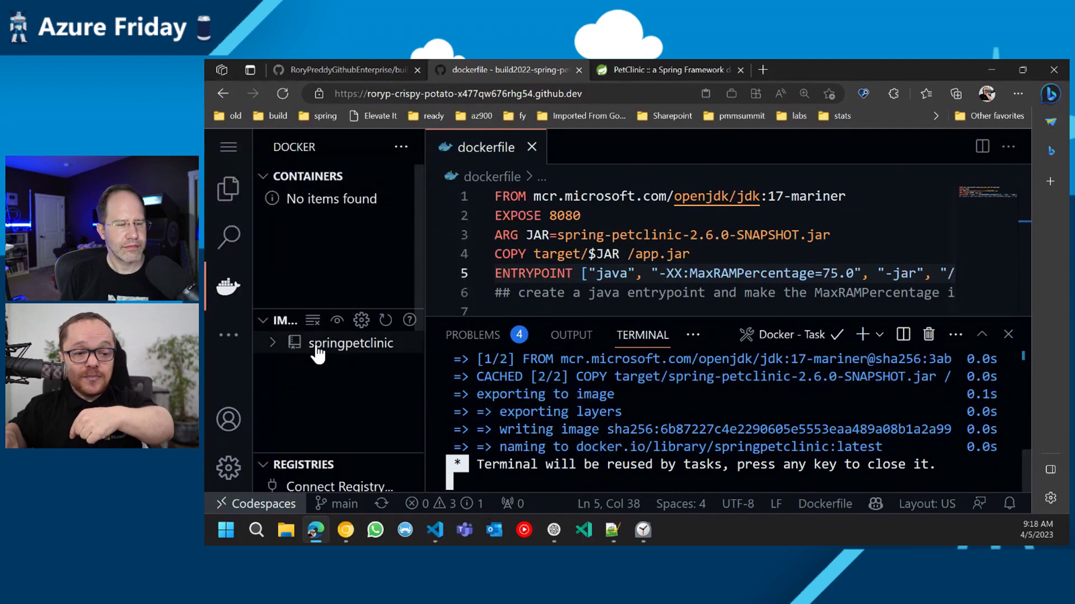
pyautogui.click(316, 351)
pyautogui.rightClick(327, 366)
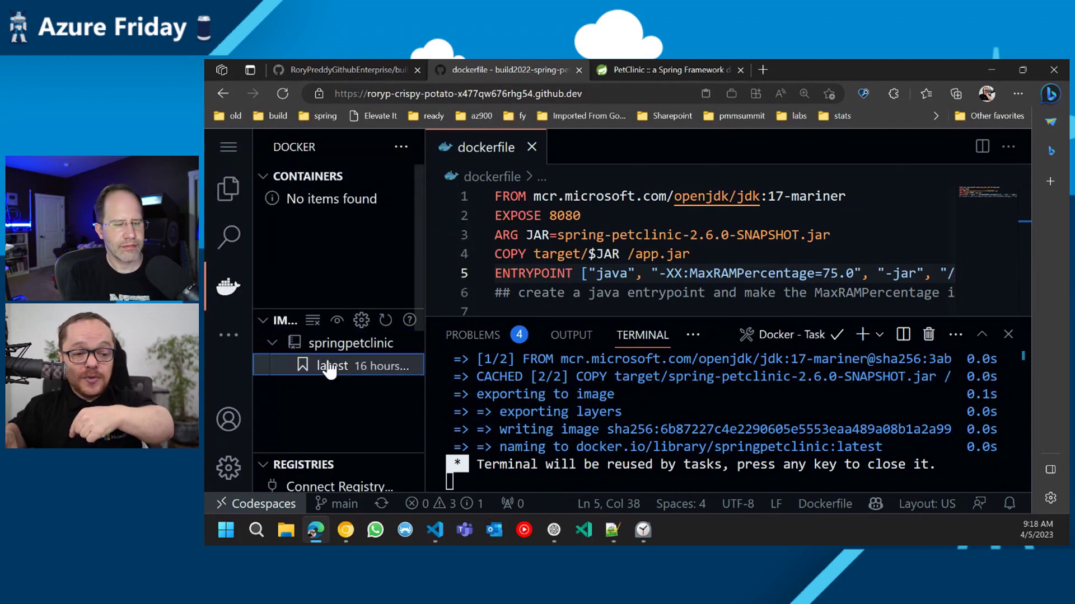
pyautogui.click(405, 326)
pyautogui.moveTo(336, 320)
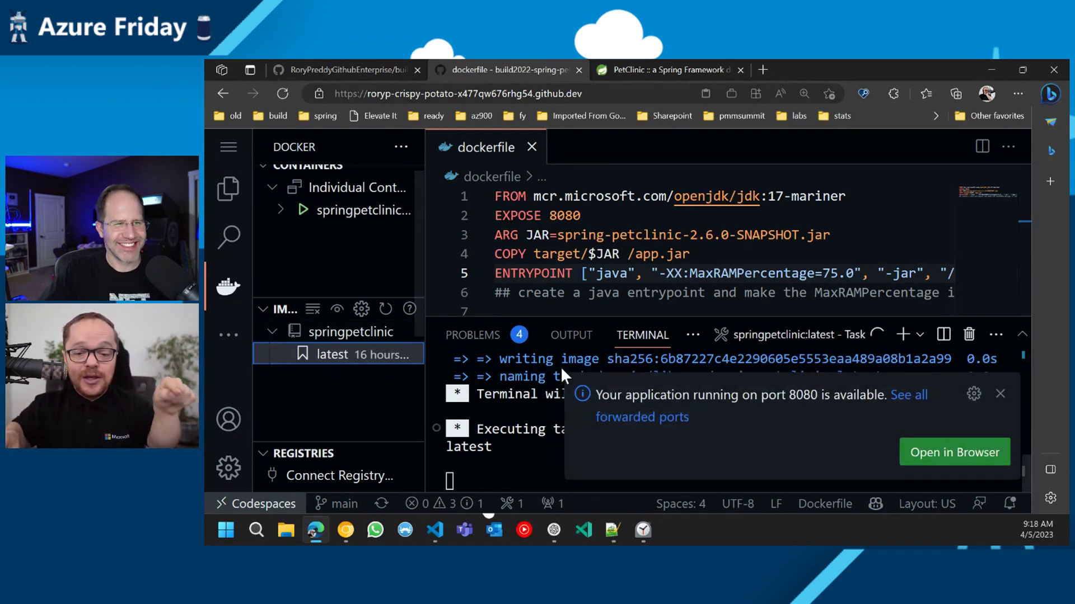
pyautogui.click(935, 454)
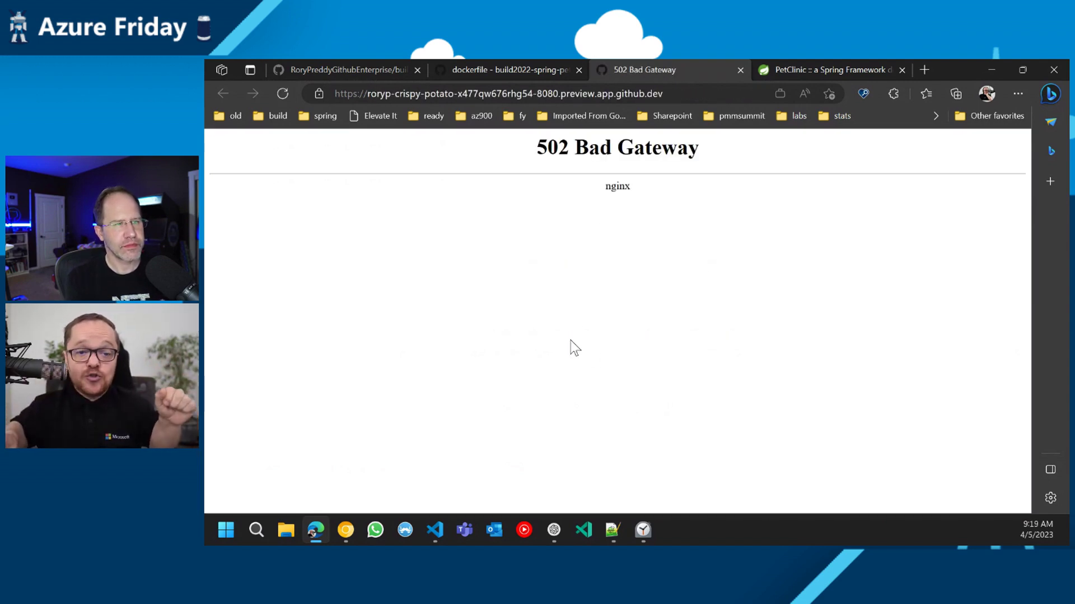
# - Reload the PetClinic page, list all owners via Find Owners, and return to the Codespace tab
pyautogui.click(279, 96)
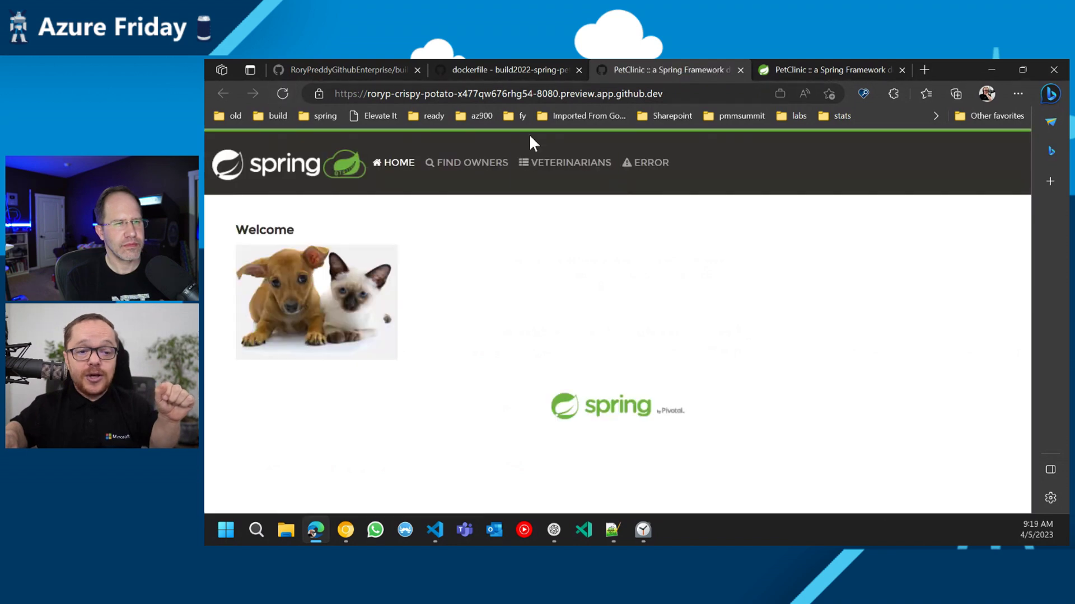
pyautogui.click(476, 166)
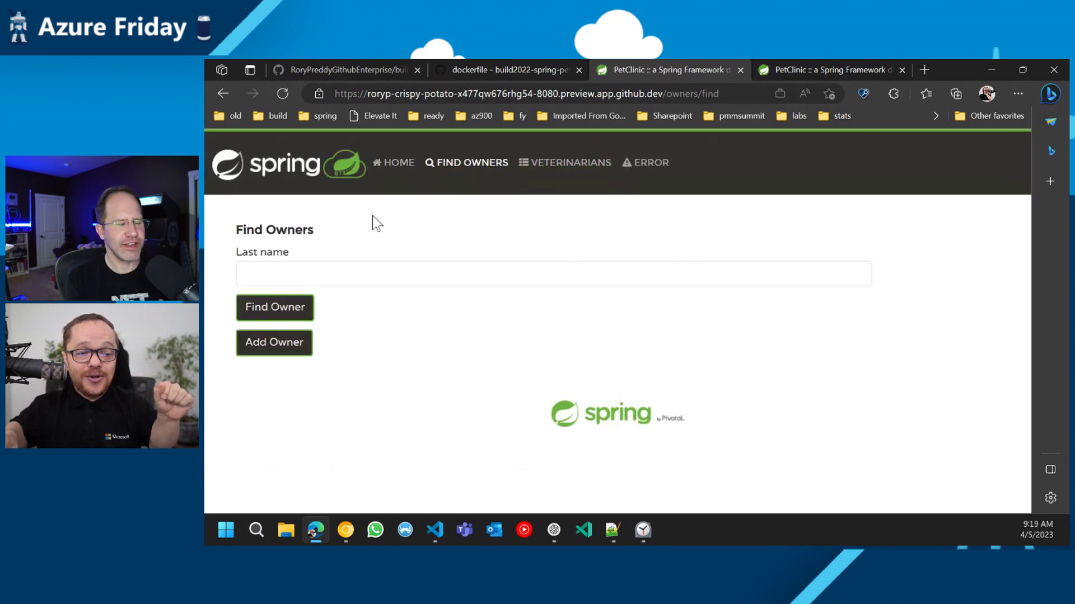
pyautogui.click(269, 323)
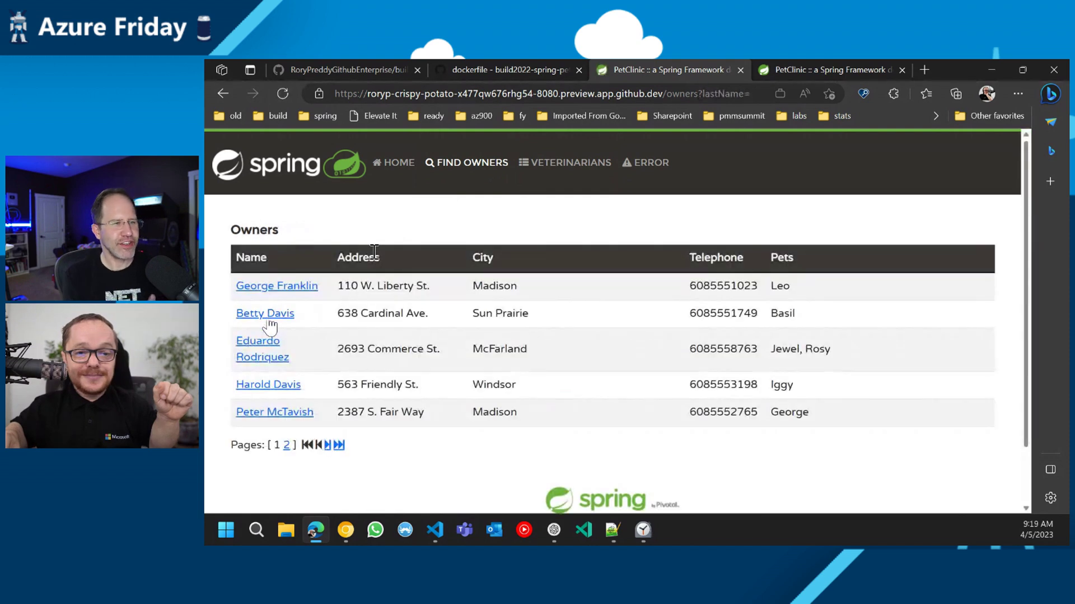
pyautogui.click(370, 68)
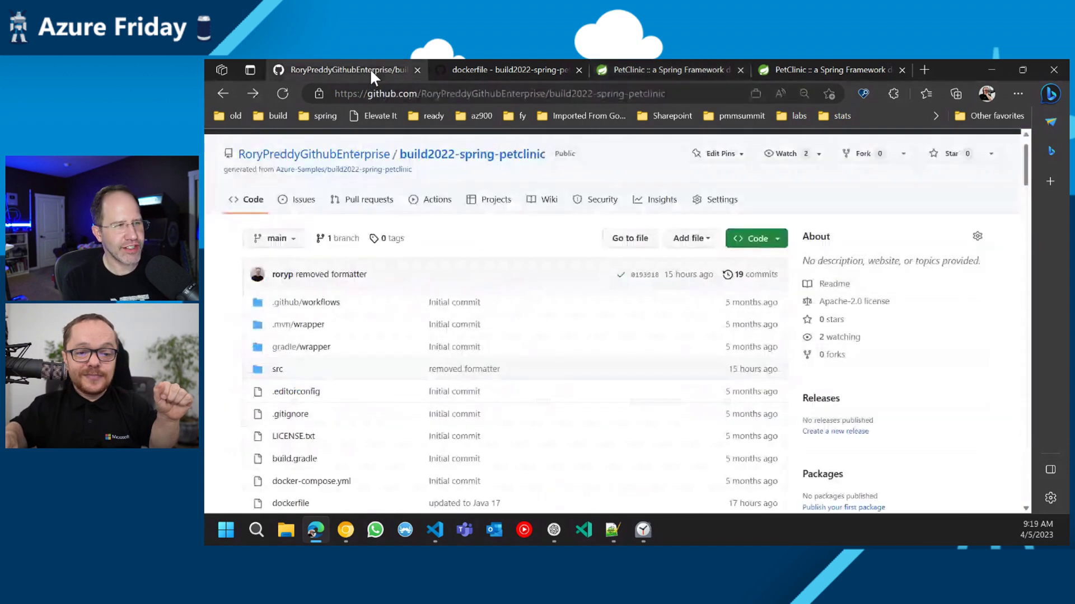
pyautogui.click(494, 69)
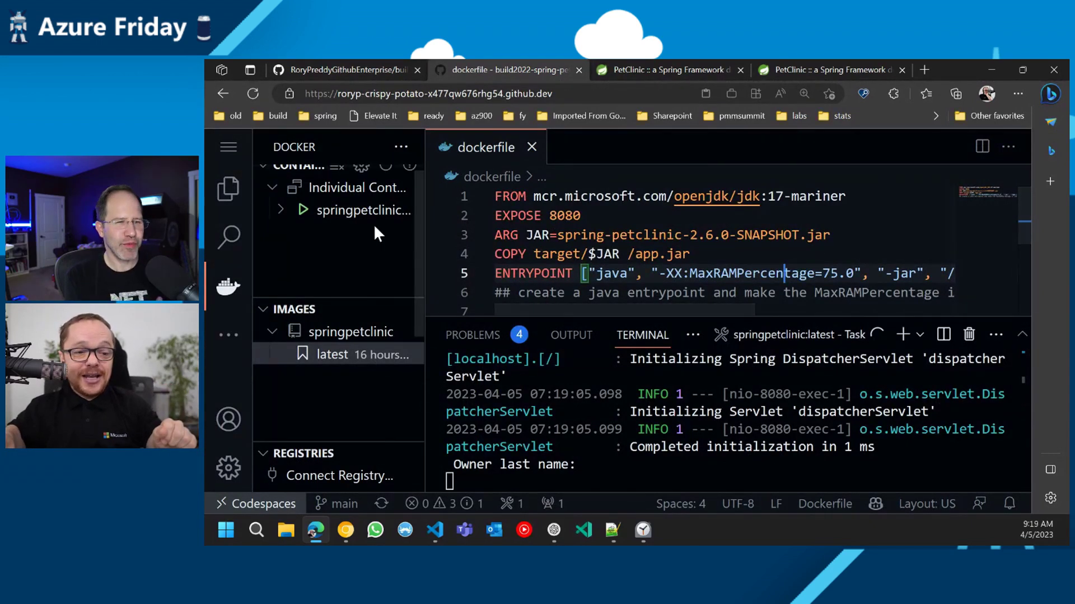
pyautogui.moveTo(363, 210)
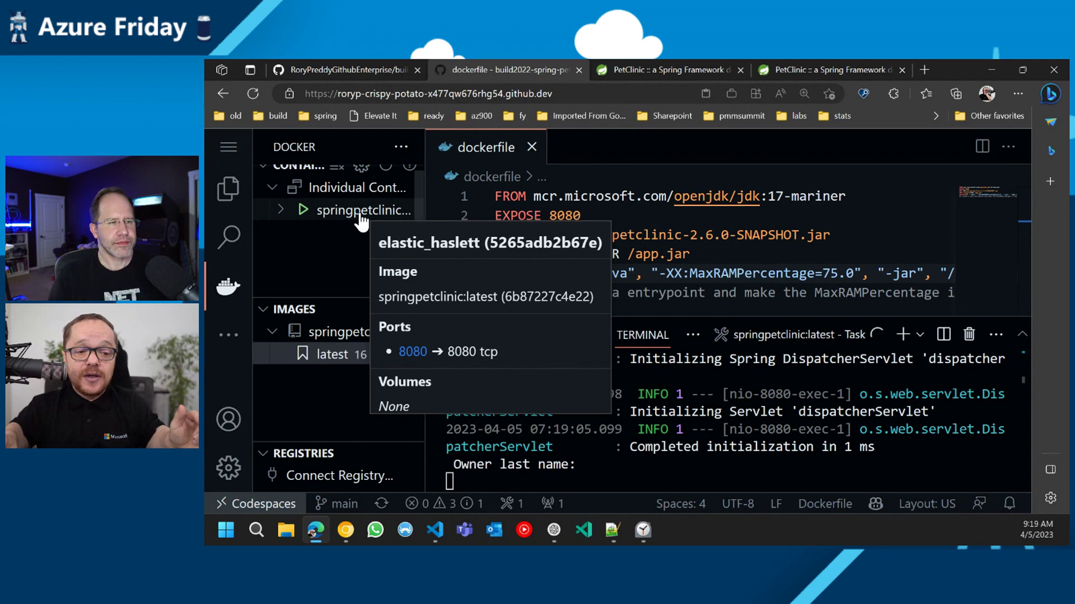
# - Stop the running springpetclinic container in the Docker view and bring desktop VS Code forward
pyautogui.click(326, 363)
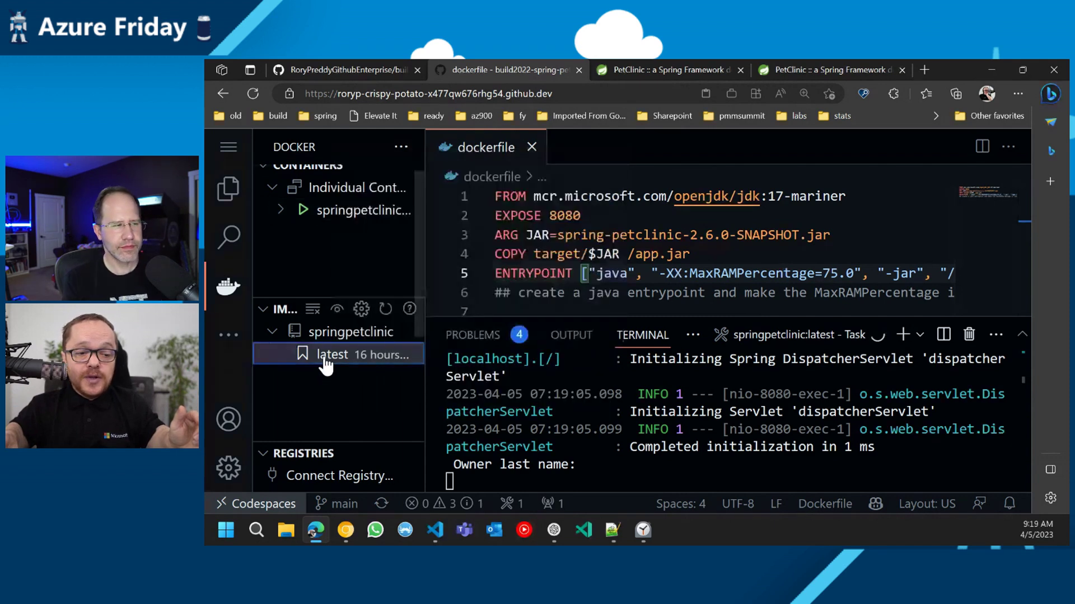
pyautogui.click(328, 210)
pyautogui.rightClick(328, 212)
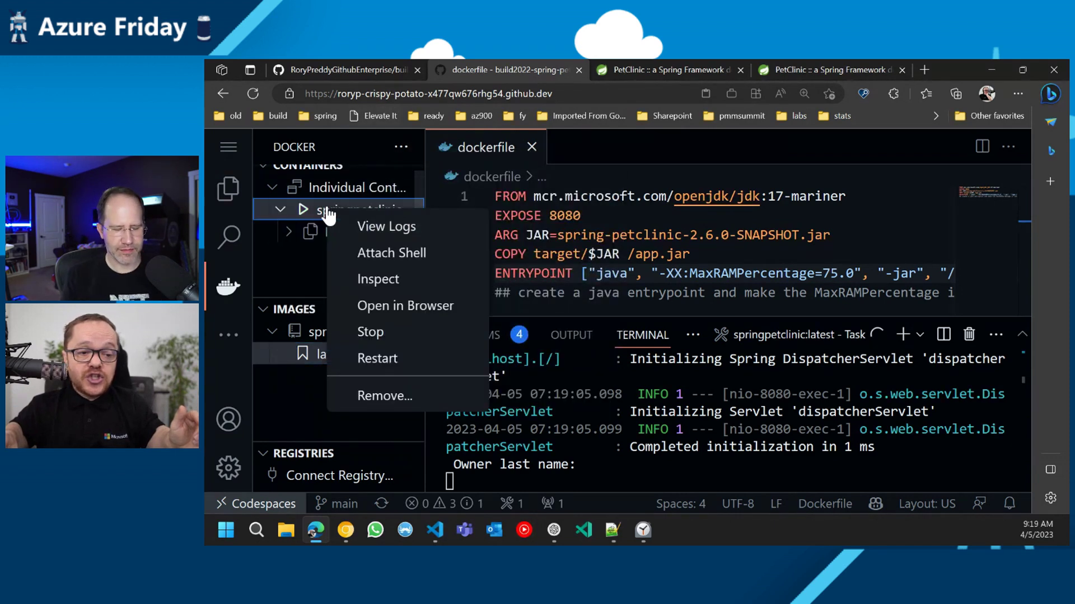
pyautogui.click(370, 331)
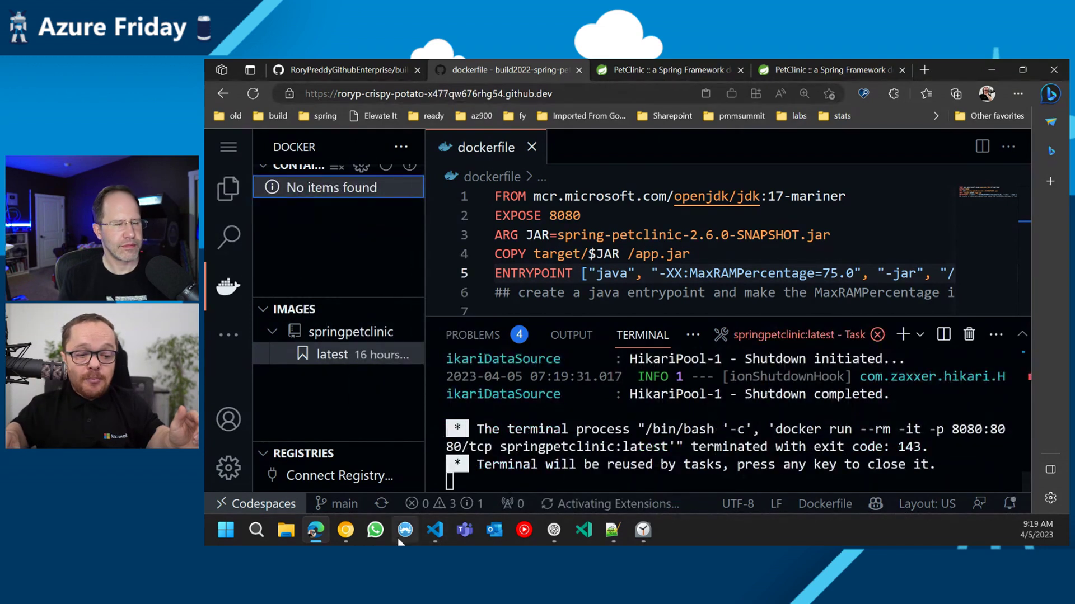
pyautogui.click(430, 530)
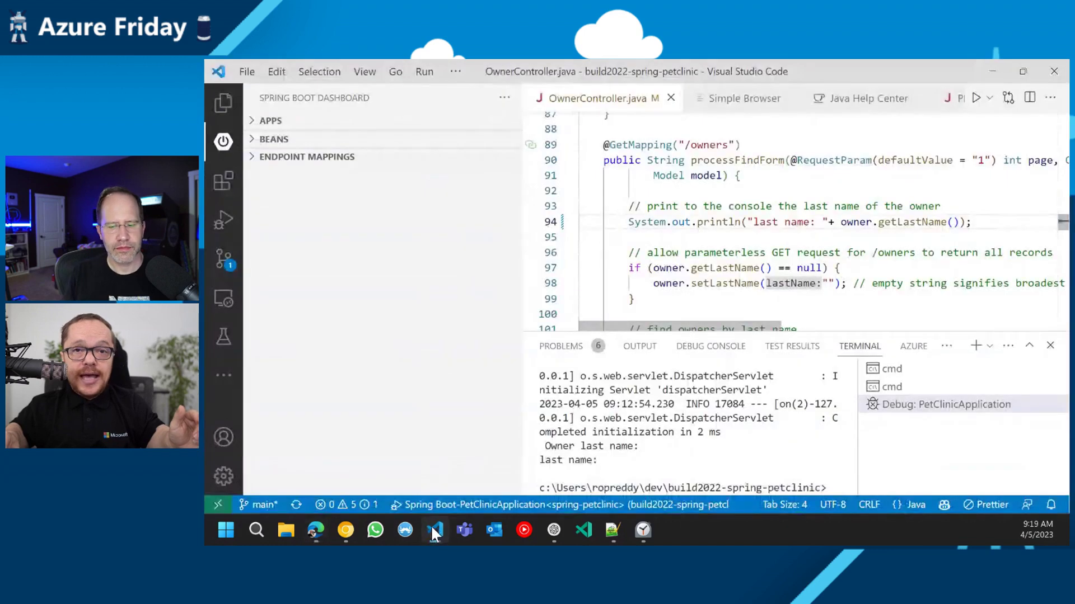
# - Show the local build2022-spring-petclinic file tree and open PlaywrightTest.java
pyautogui.click(271, 124)
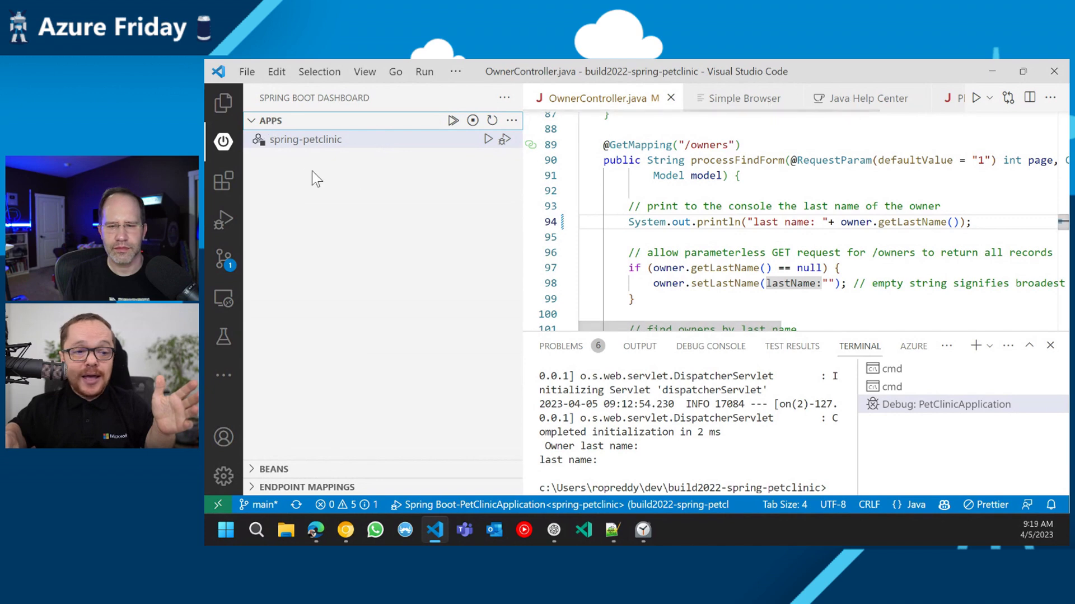
pyautogui.click(224, 102)
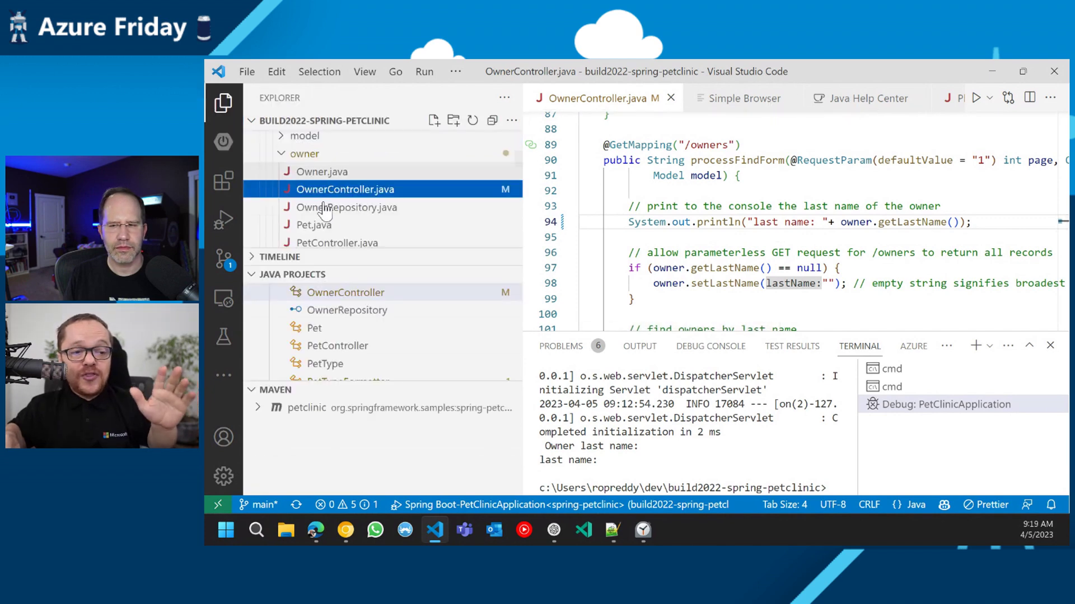
pyautogui.scroll(-3, 336, 210)
pyautogui.scroll(-2, 349, 214)
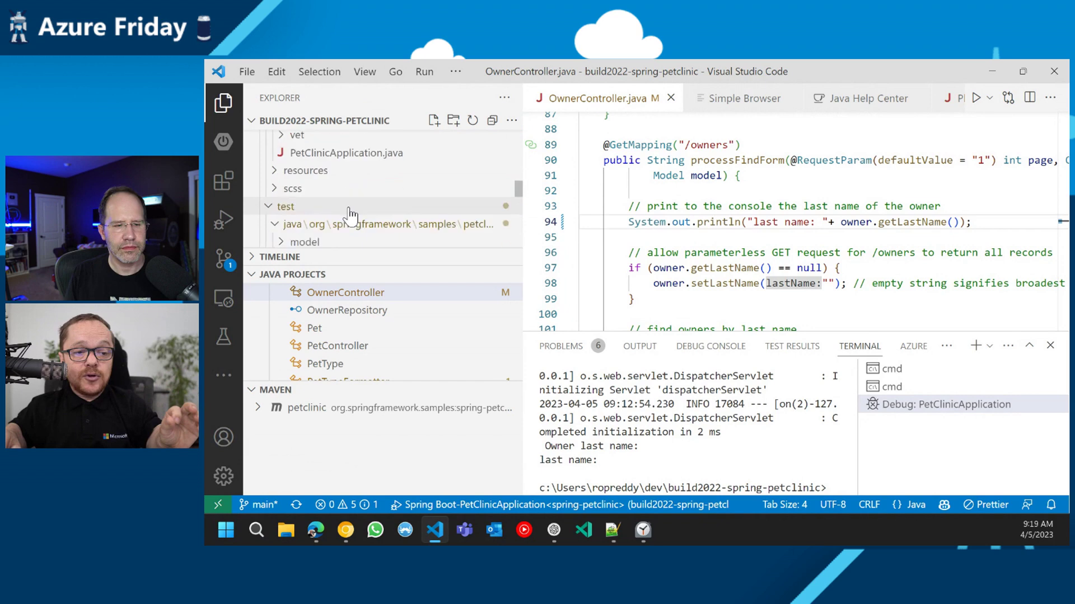
pyautogui.scroll(-3, 351, 215)
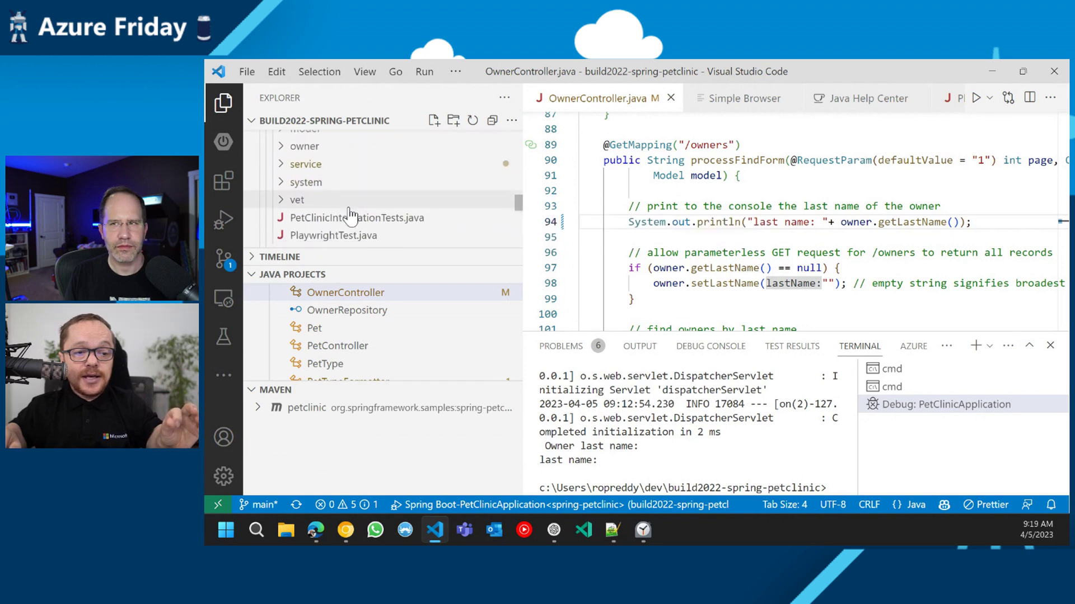
pyautogui.scroll(-1, 351, 215)
pyautogui.click(350, 225)
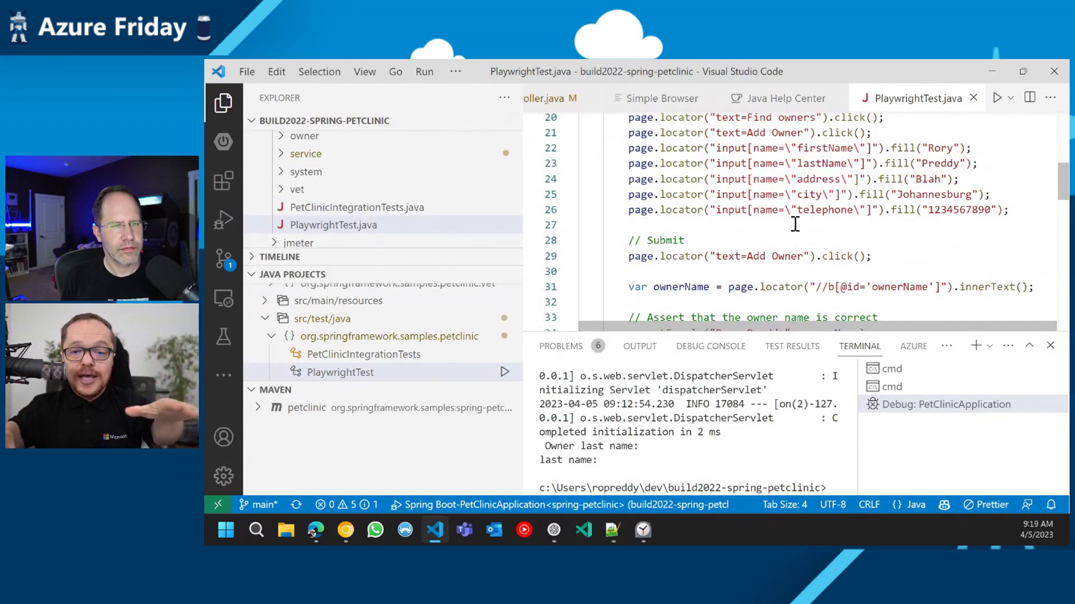
# - Run PlaywrightTest.java with Run Java and check the passing testCreateOwner result
pyautogui.click(327, 225)
pyautogui.rightClick(328, 225)
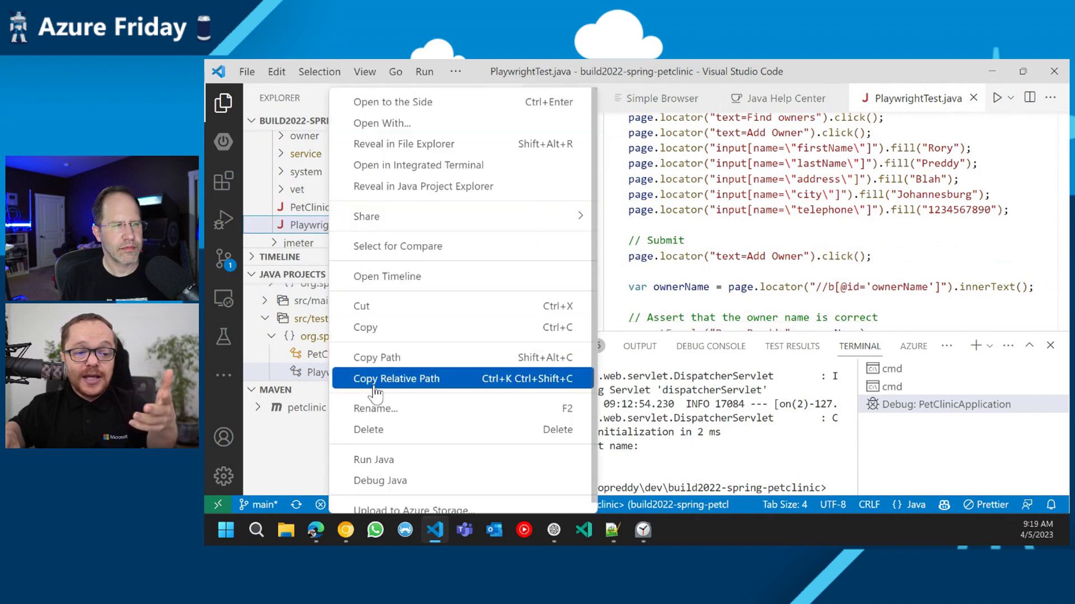
pyautogui.click(400, 465)
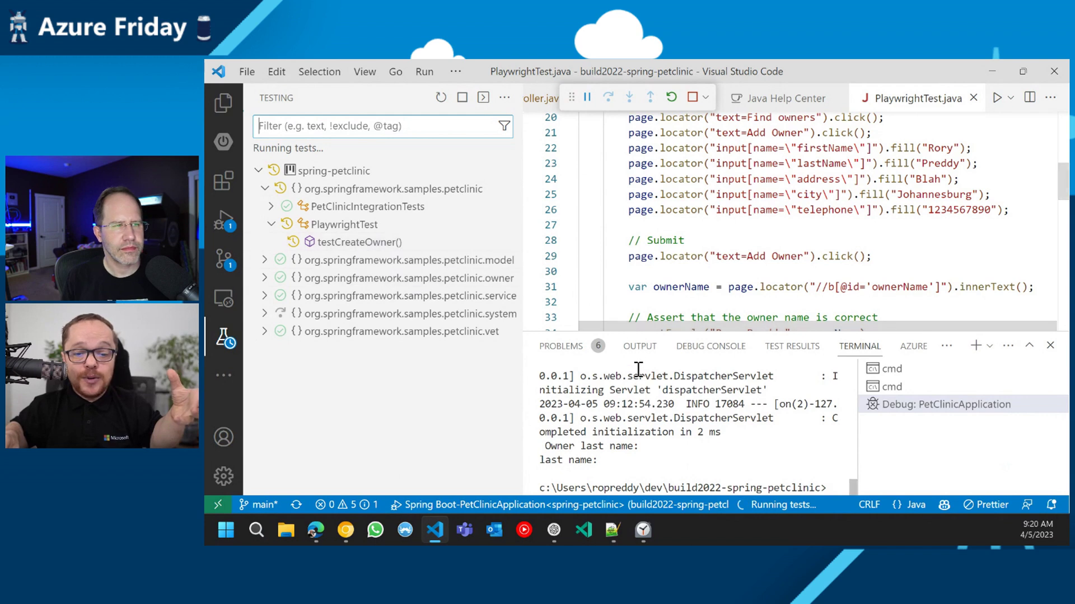
pyautogui.click(359, 244)
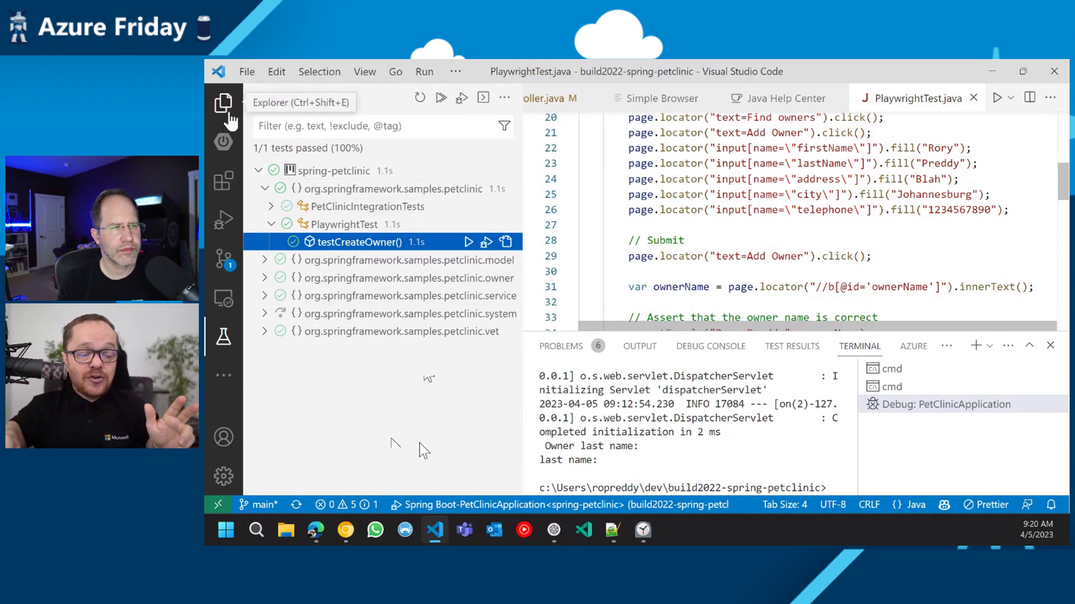
# - Open the dockerfile and delete the space after ## on line 6
pyautogui.click(228, 115)
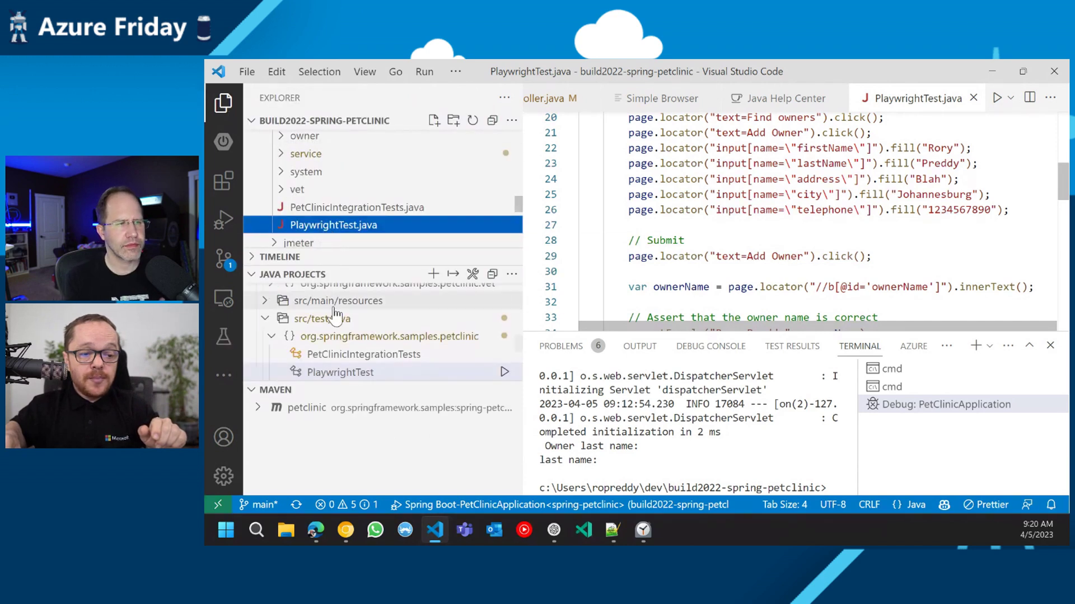
pyautogui.scroll(-5, 336, 192)
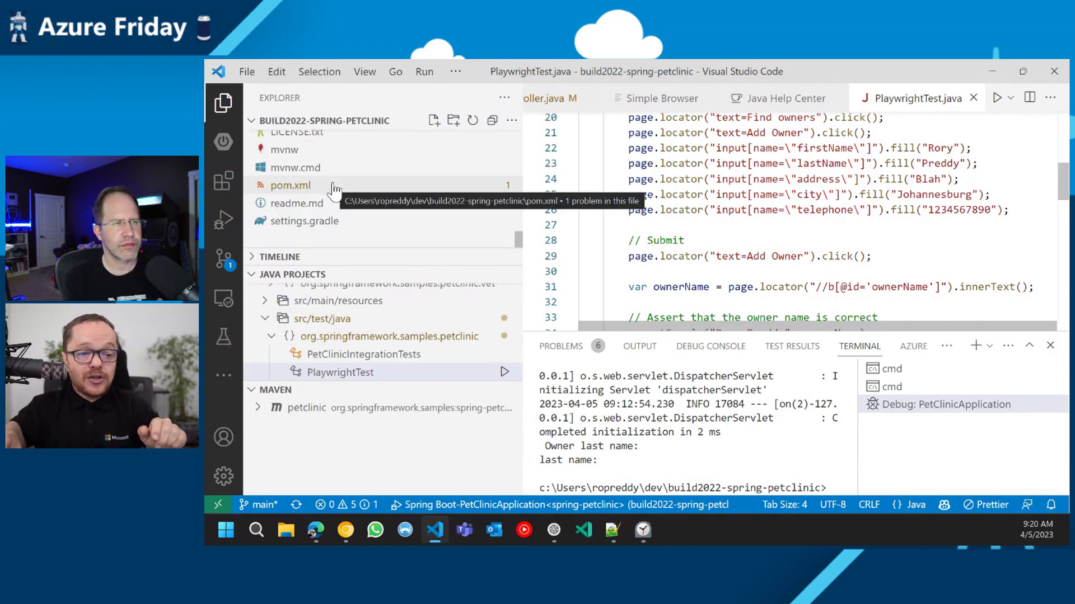
pyautogui.scroll(3, 327, 168)
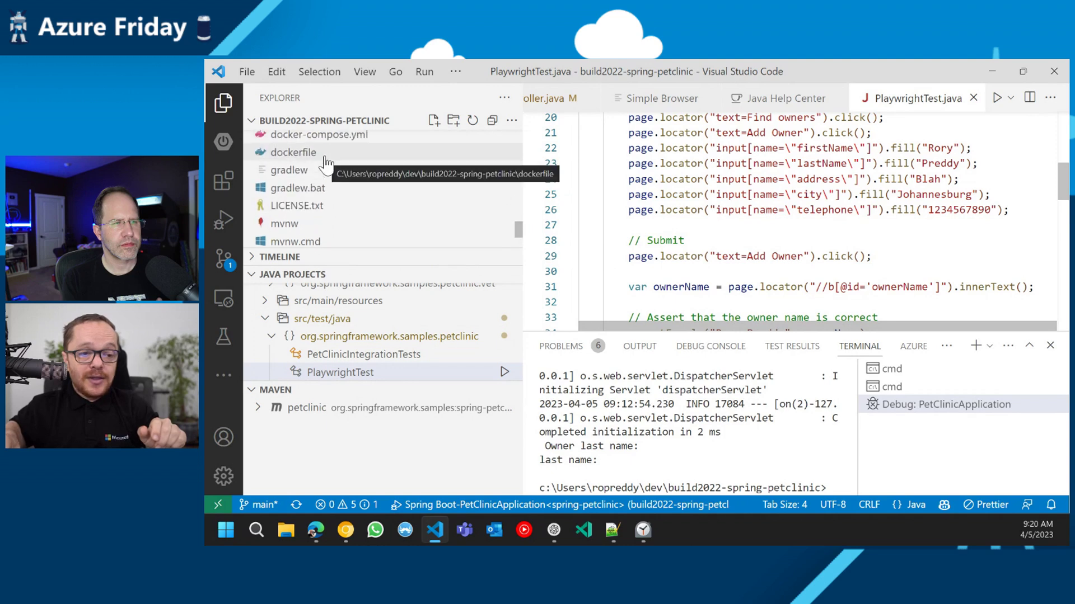
pyautogui.click(324, 154)
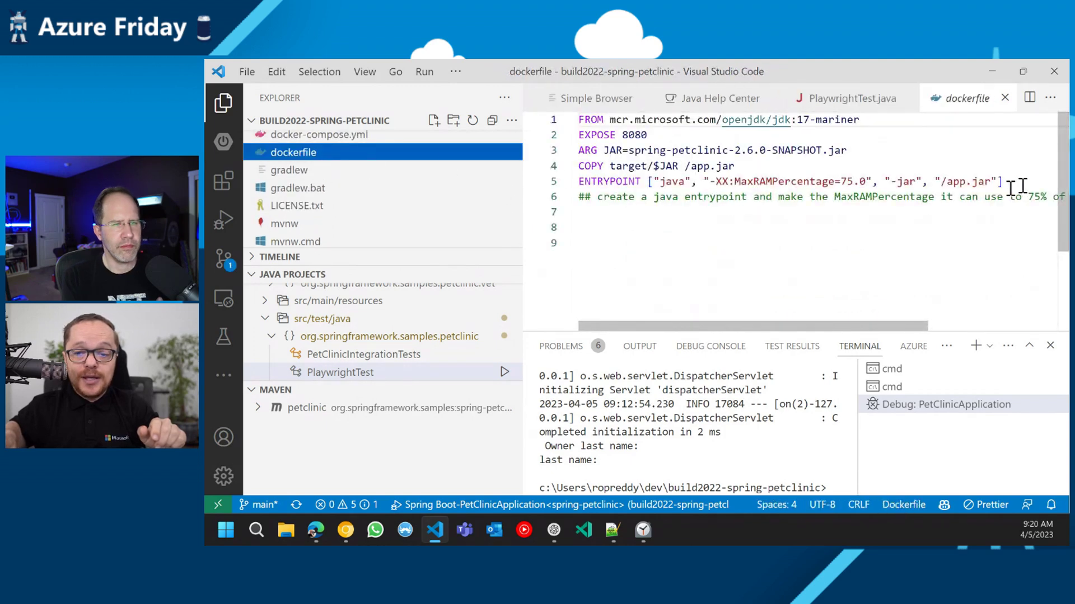
pyautogui.click(593, 197)
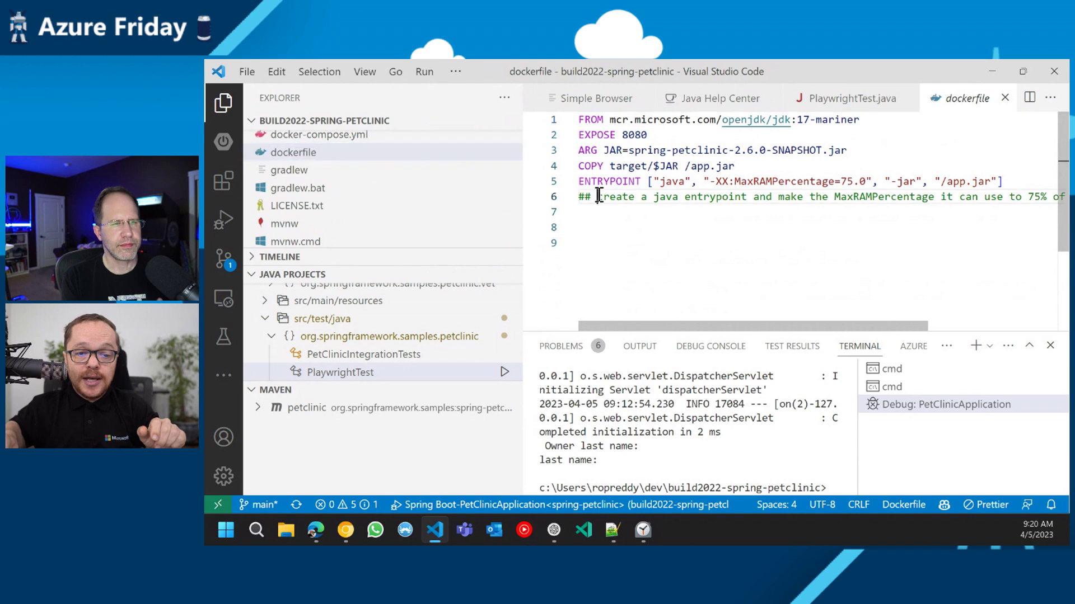
pyautogui.press('Delete')
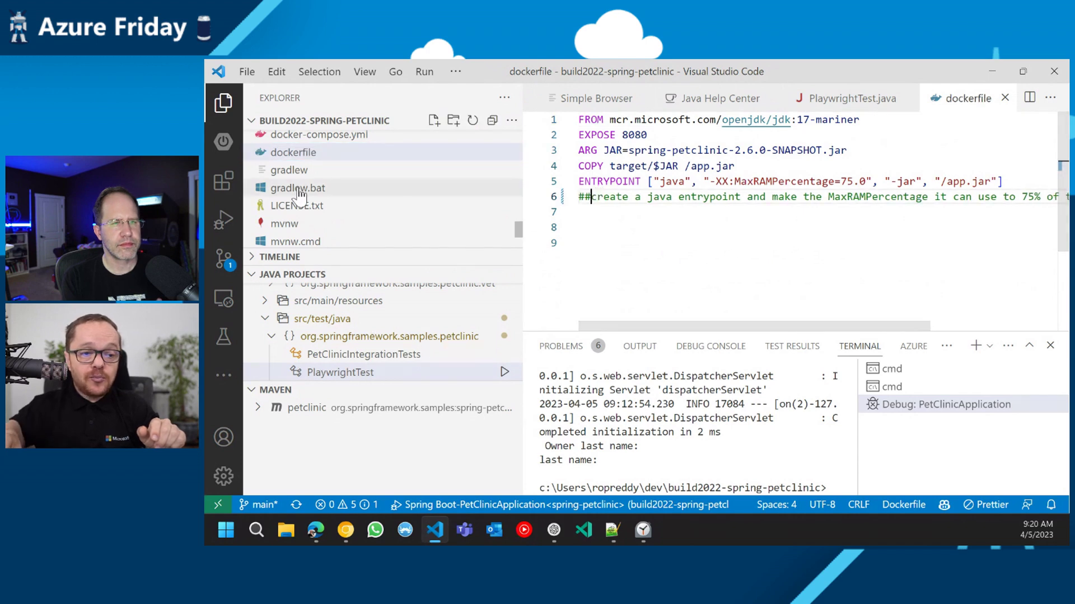
# - Commit the dockerfile and OwnerController.java changes as 'for Scott' and push them to main
pyautogui.click(223, 259)
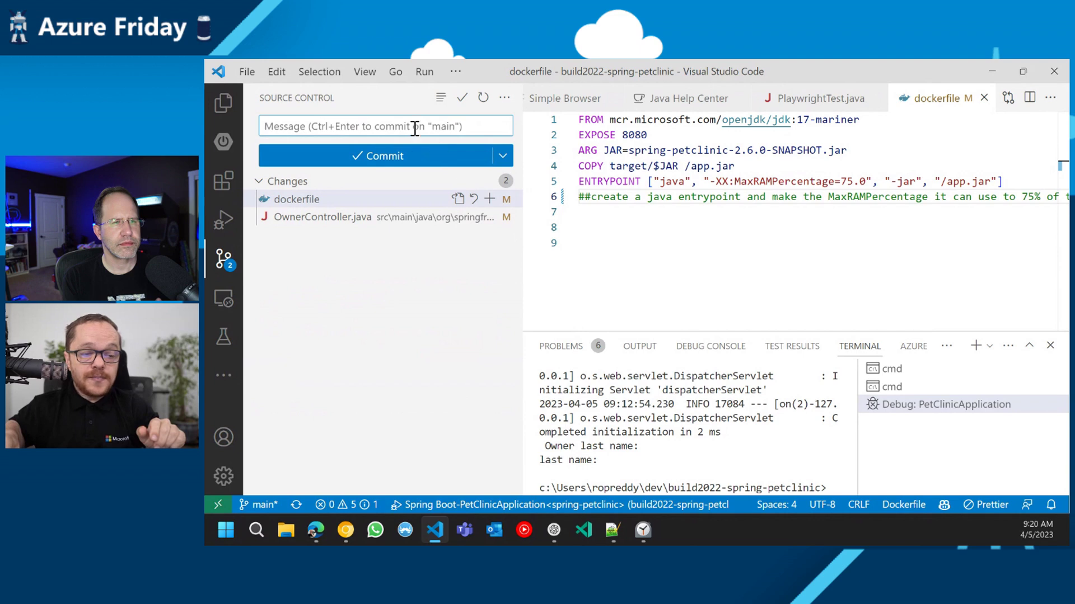
pyautogui.write('for ')
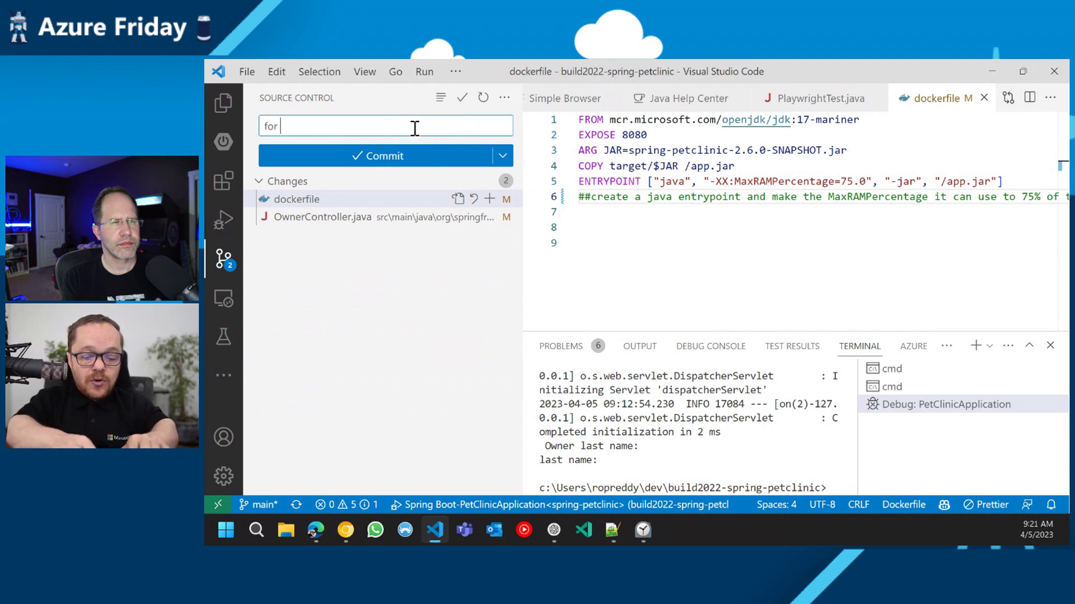
pyautogui.write('Scott')
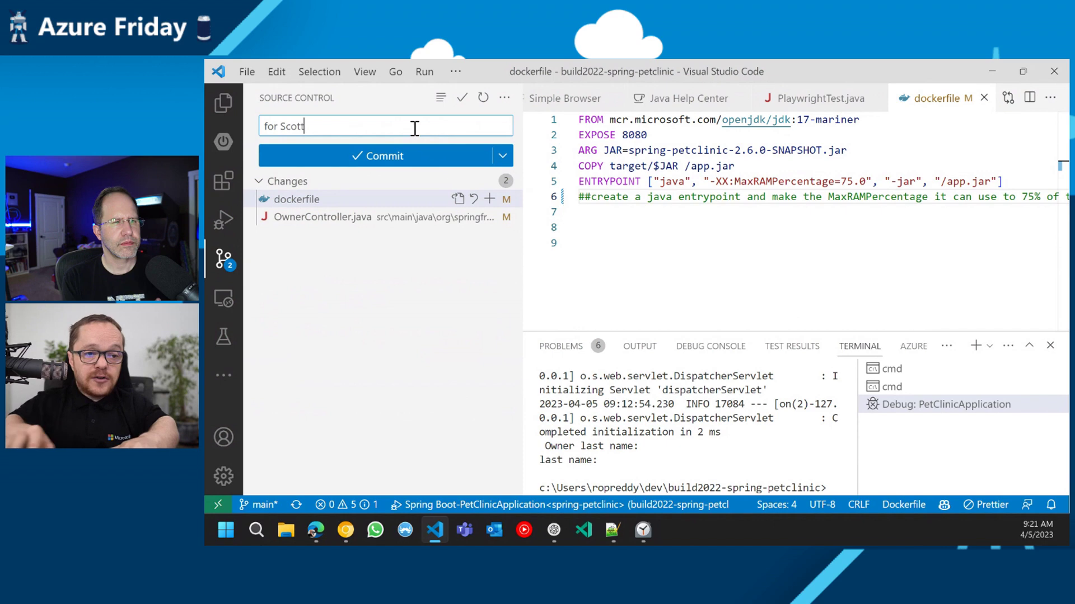
pyautogui.click(503, 156)
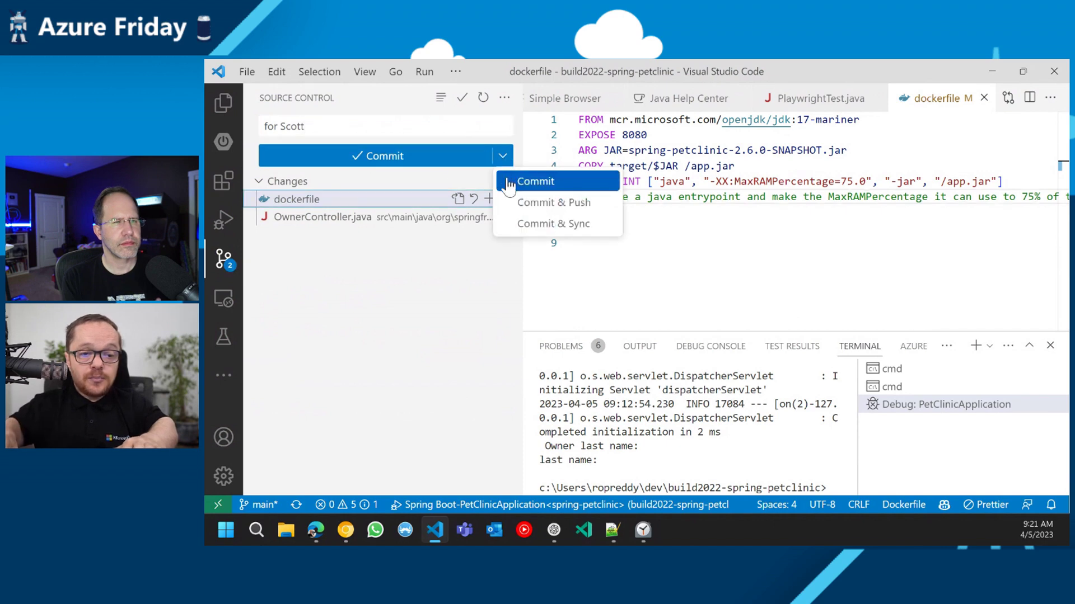
pyautogui.click(536, 207)
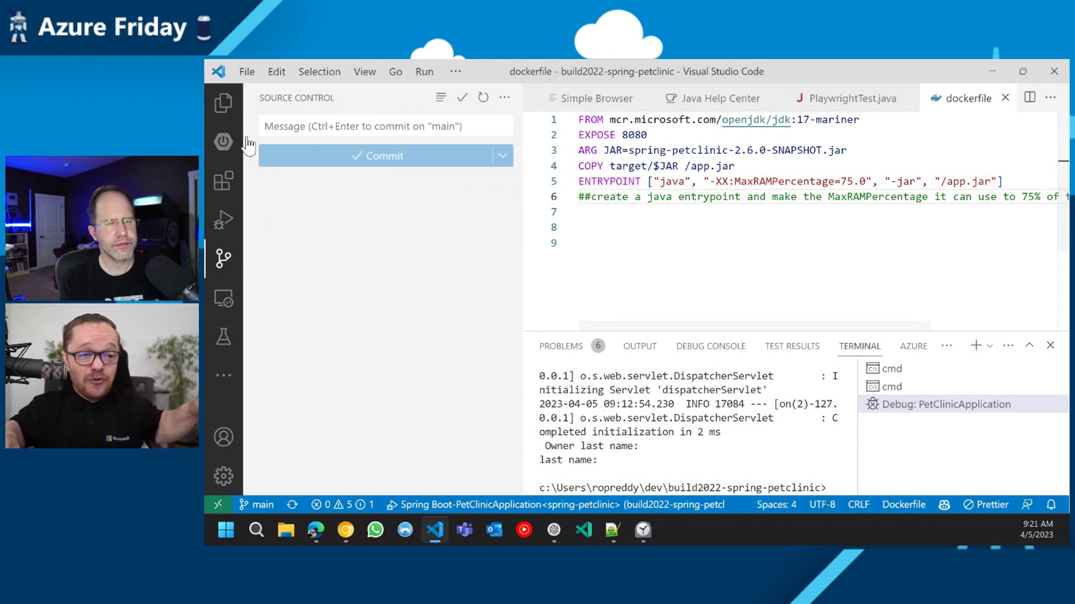
pyautogui.click(225, 108)
pyautogui.scroll(5, 286, 147)
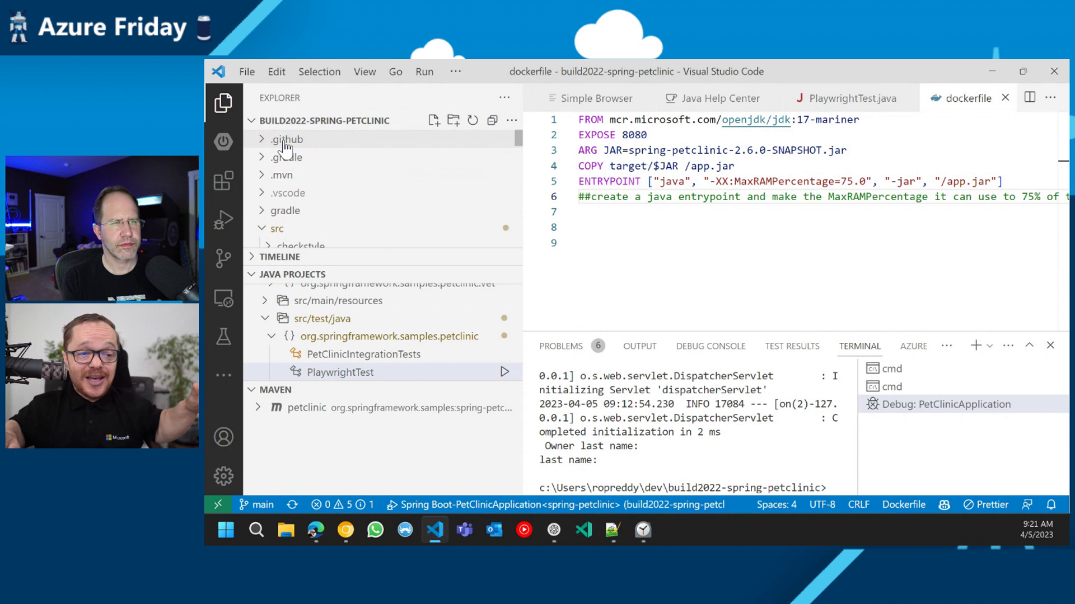
# - Open the AutoDeployTrigger workflow in .github/workflows and review its springpetclinicrpza references
pyautogui.click(285, 142)
pyautogui.click(306, 179)
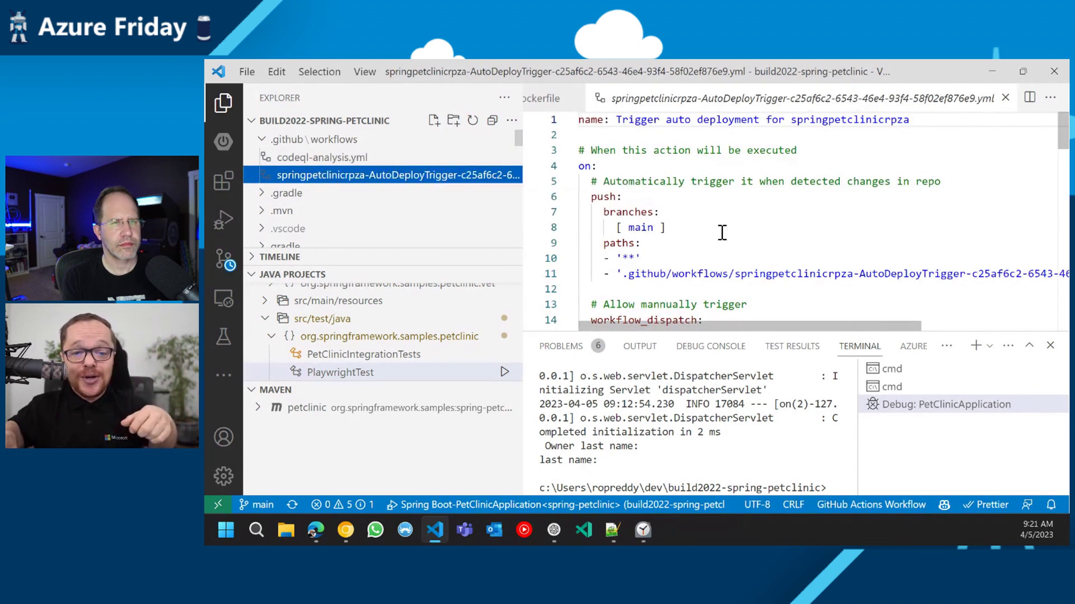
pyautogui.scroll(-1, 723, 237)
pyautogui.scroll(-2, 723, 237)
pyautogui.scroll(-2, 723, 237)
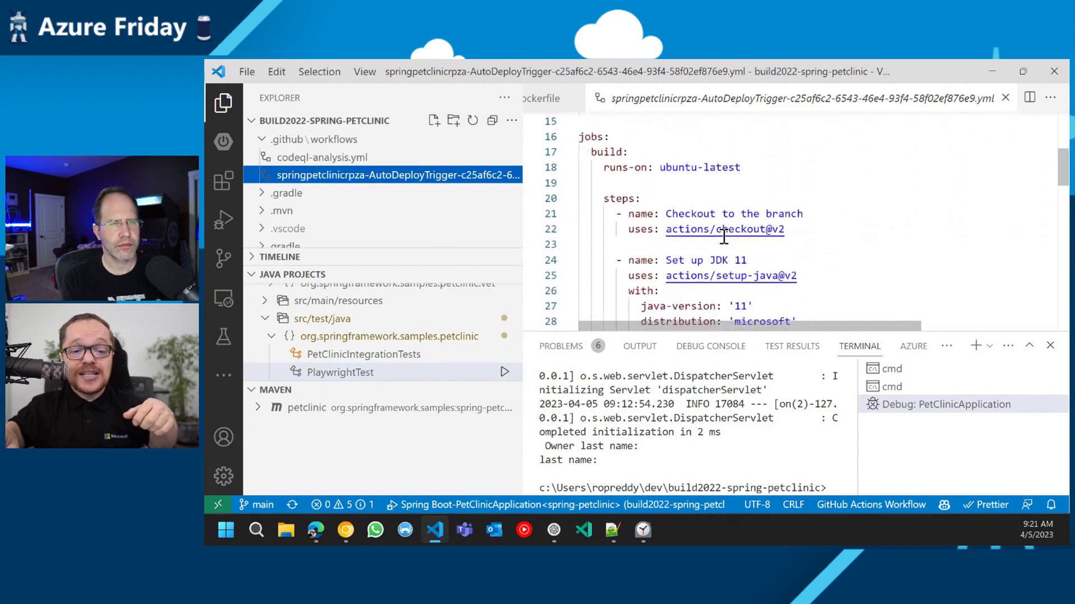
pyautogui.scroll(-2, 724, 237)
pyautogui.scroll(-2, 723, 237)
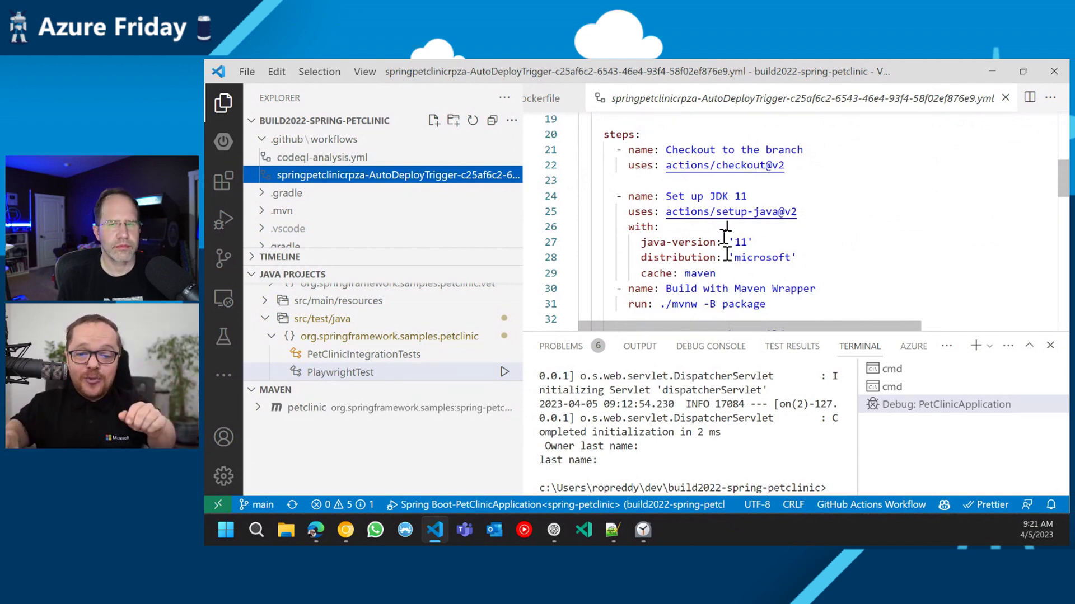
pyautogui.scroll(-1, 724, 243)
pyautogui.scroll(-1, 725, 245)
pyautogui.scroll(-2, 726, 253)
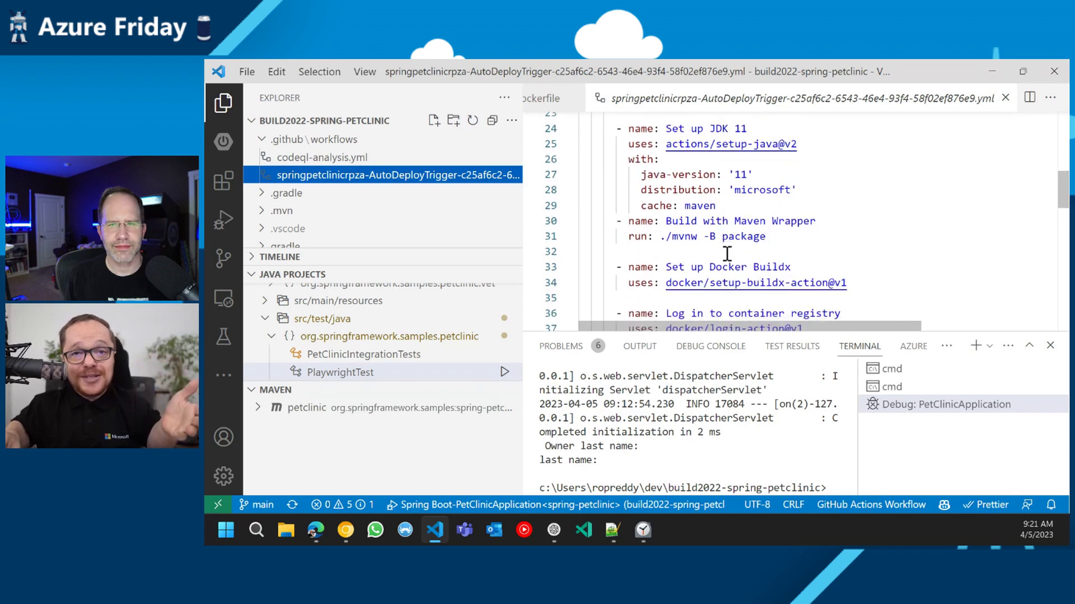
pyautogui.scroll(-1, 726, 254)
pyautogui.scroll(-2, 726, 254)
pyautogui.scroll(-2, 727, 253)
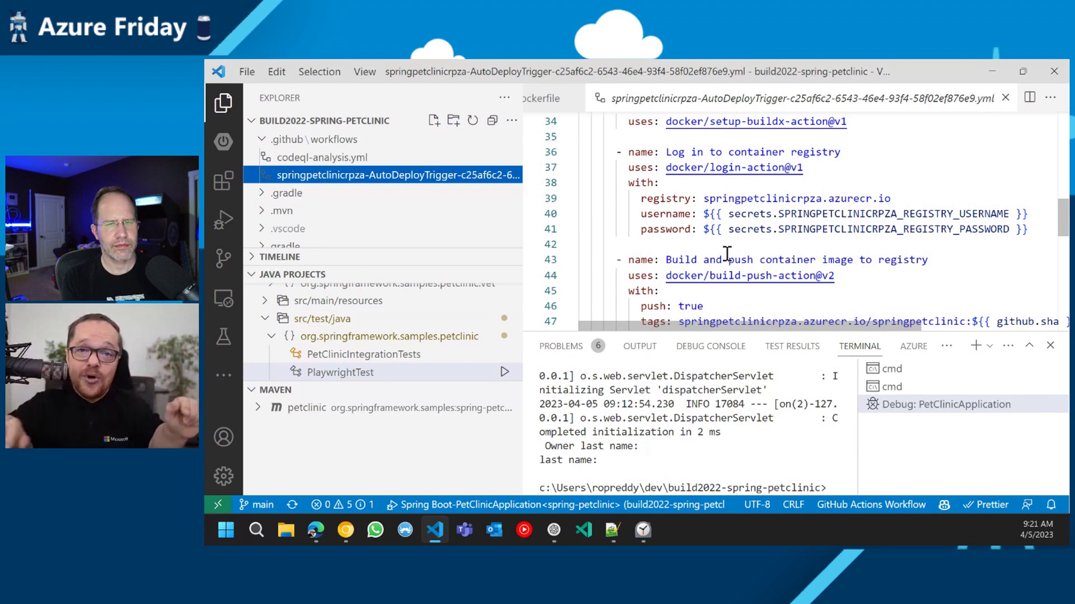
pyautogui.scroll(-1, 727, 254)
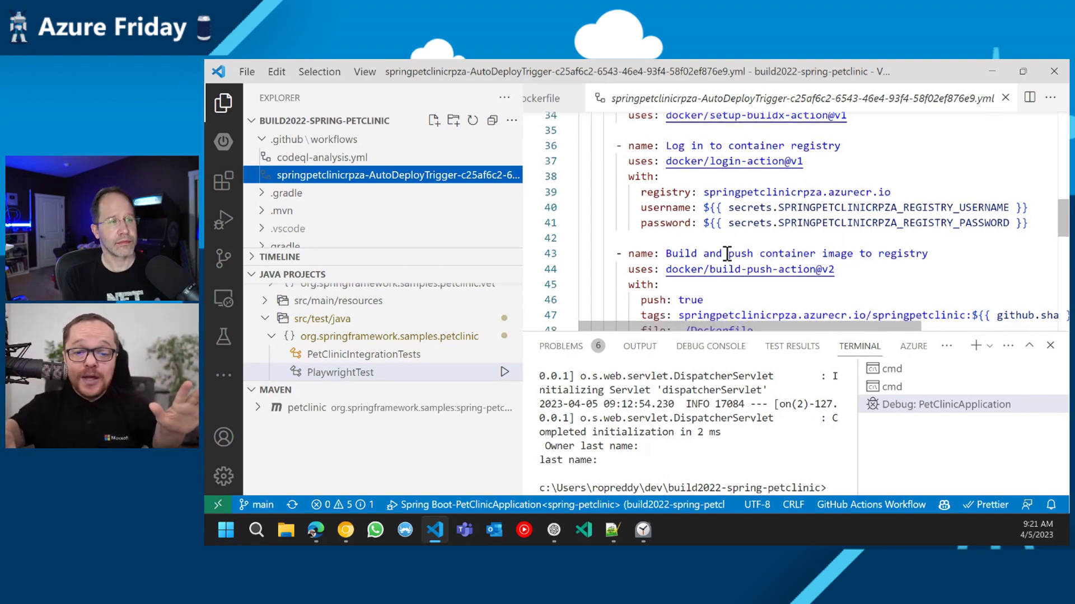
pyautogui.scroll(-1, 727, 255)
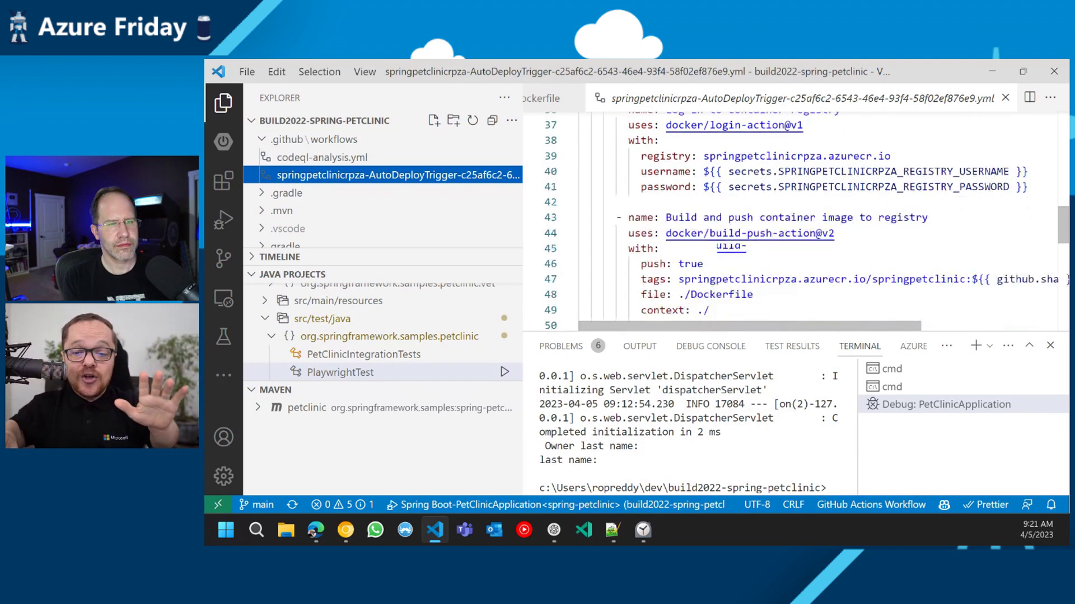
pyautogui.scroll(-1, 728, 254)
pyautogui.scroll(-5, 727, 255)
pyautogui.scroll(-2, 728, 254)
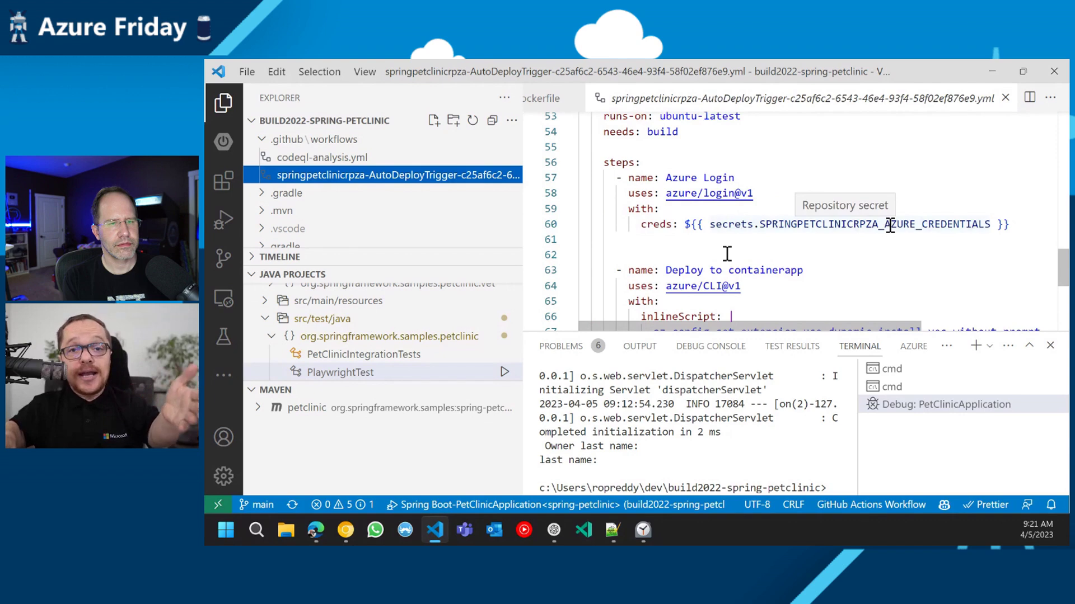
pyautogui.scroll(-2, 768, 247)
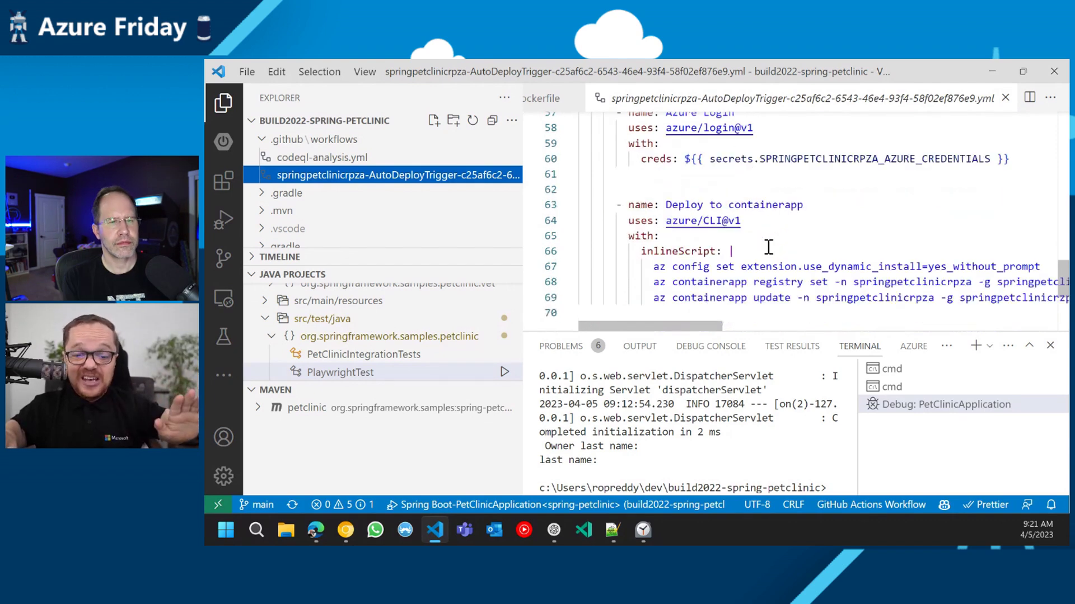
pyautogui.scroll(-1, 768, 246)
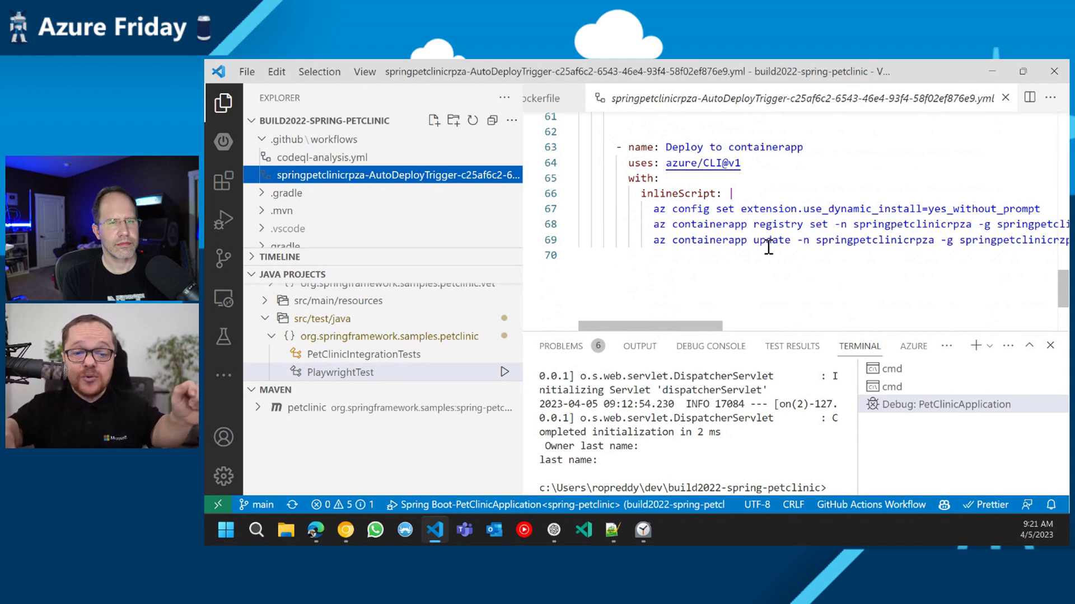
pyautogui.doubleClick(880, 225)
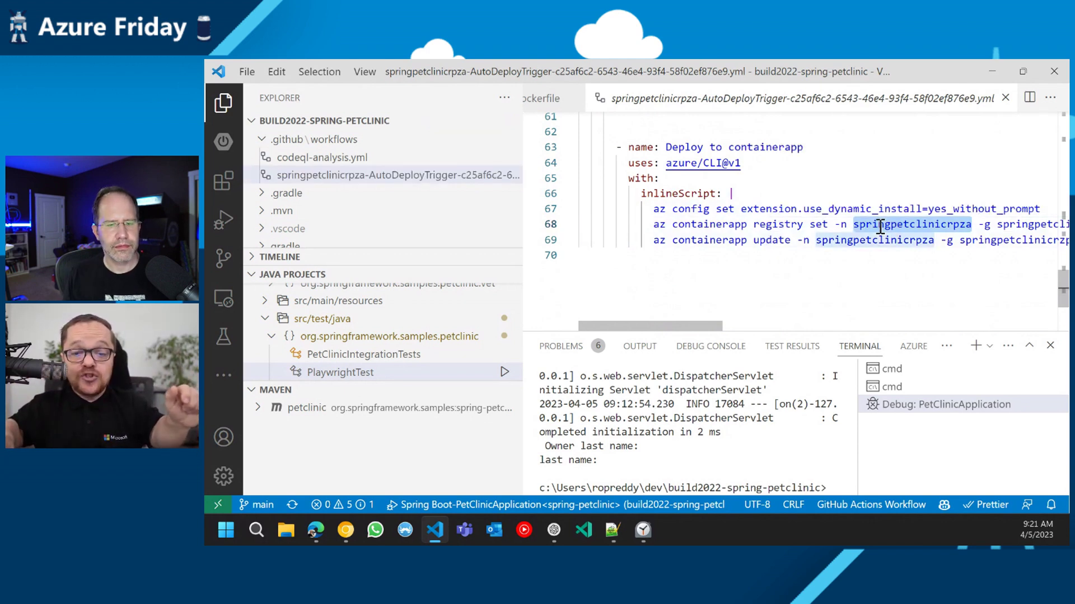
pyautogui.click(778, 242)
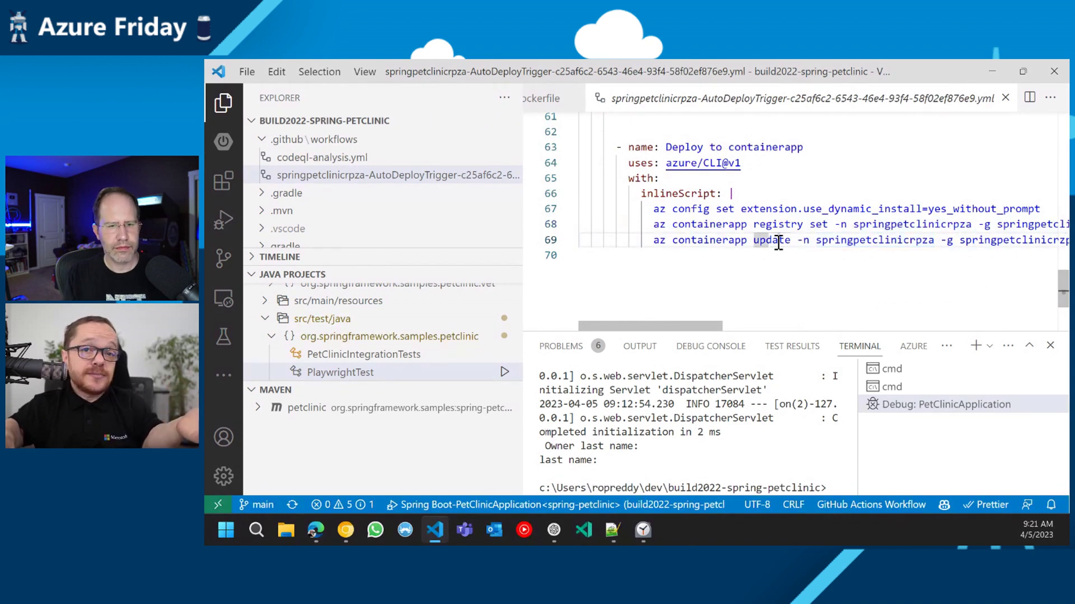
pyautogui.moveTo(345, 530)
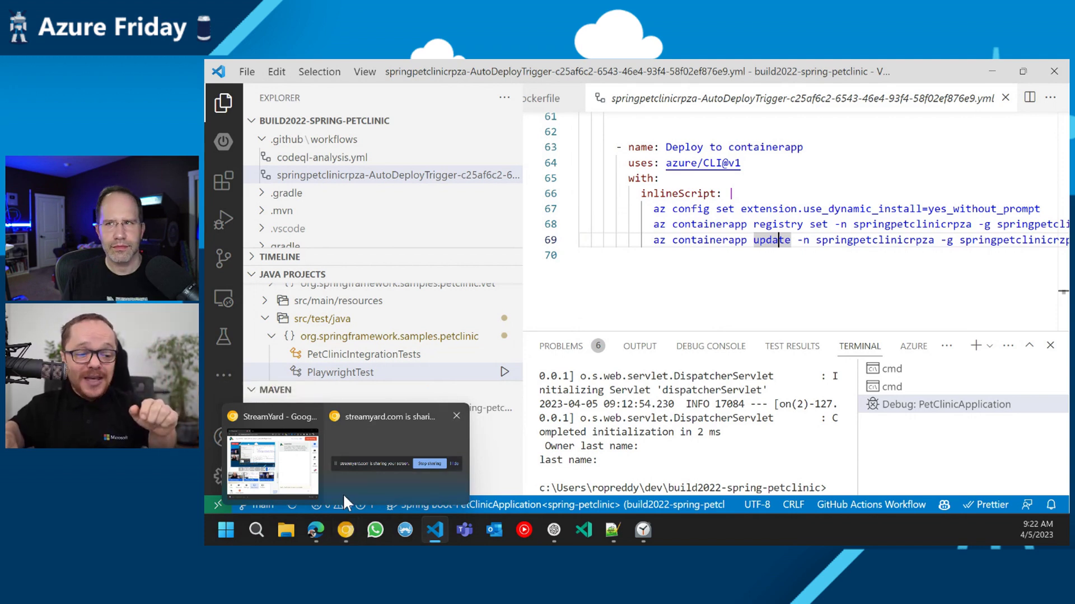
pyautogui.click(283, 466)
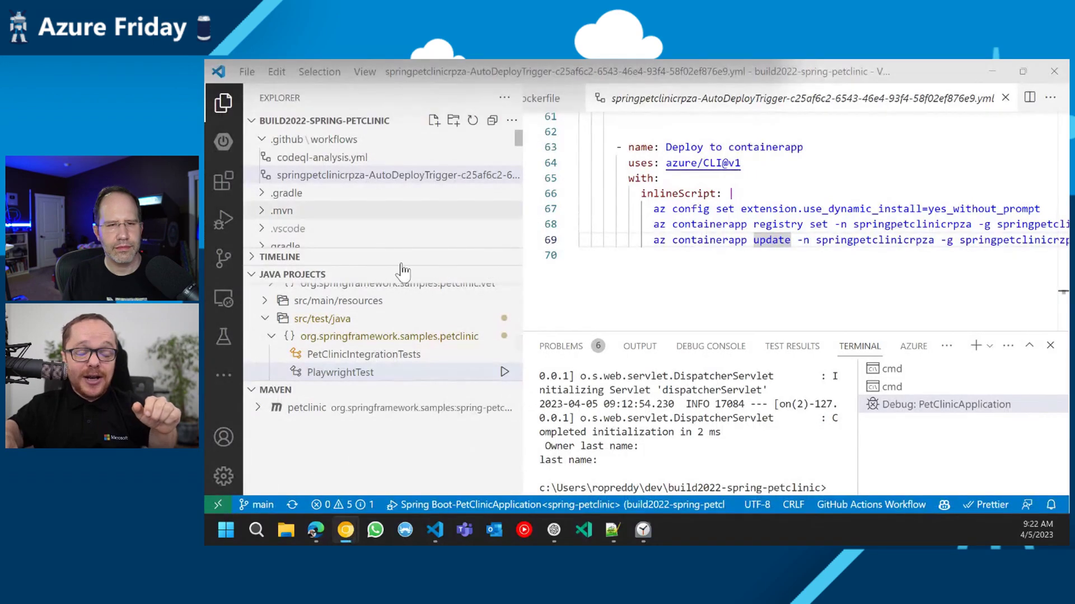
# - Show the build2022-spring-petclinic repository's Actions workflow runs in Edge
pyautogui.click(324, 525)
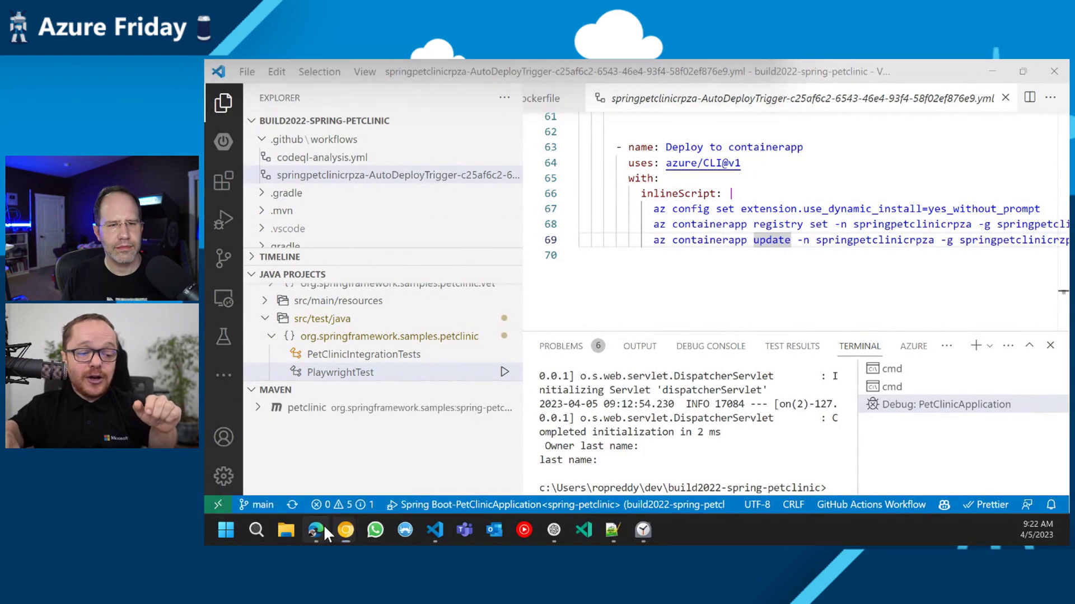
pyautogui.click(348, 67)
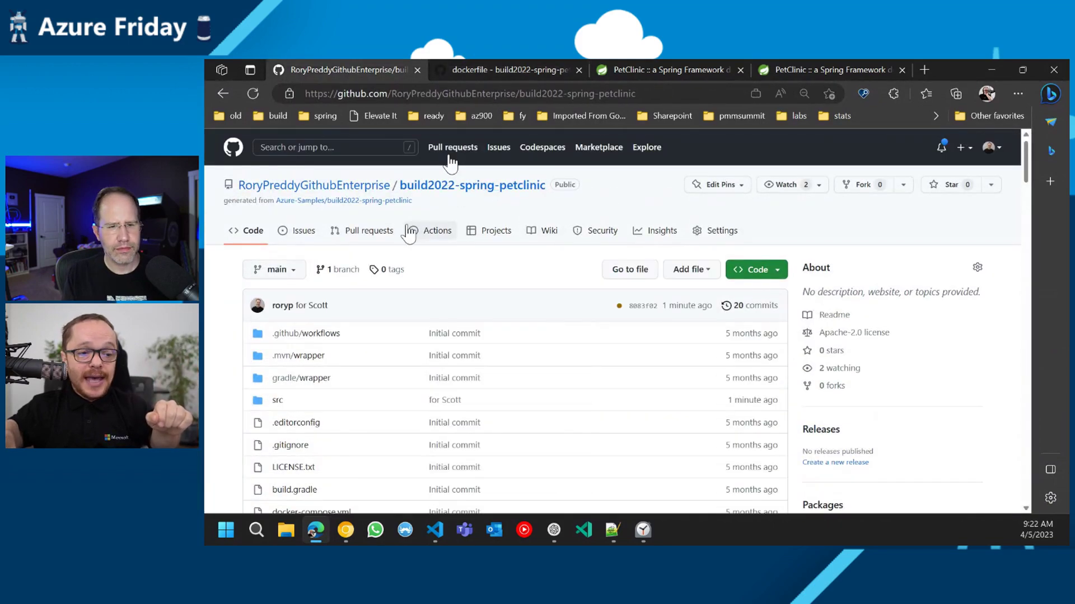
pyautogui.click(417, 235)
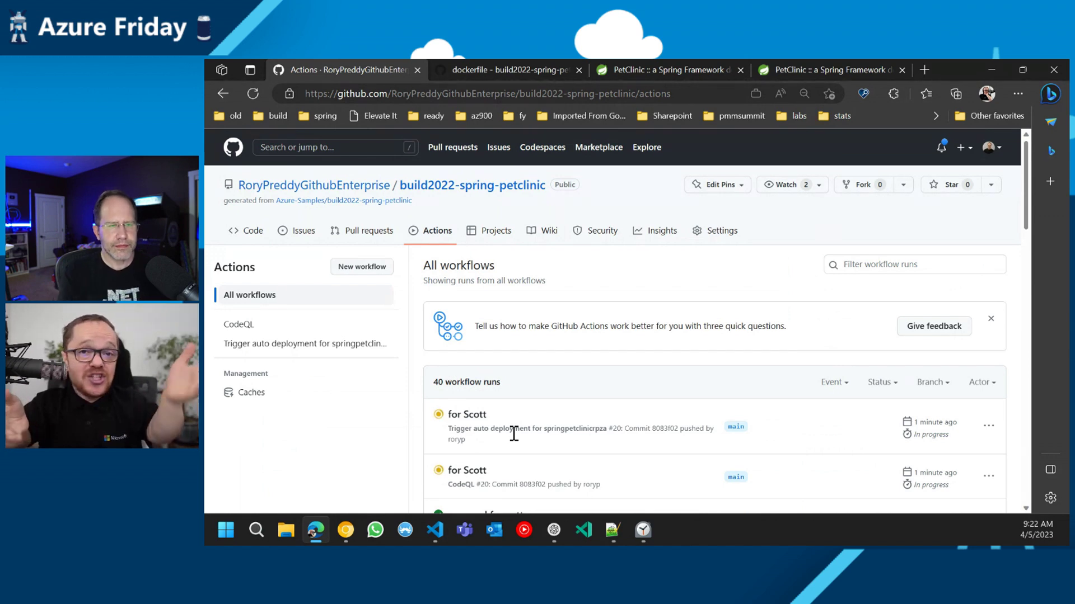
pyautogui.middleClick(489, 416)
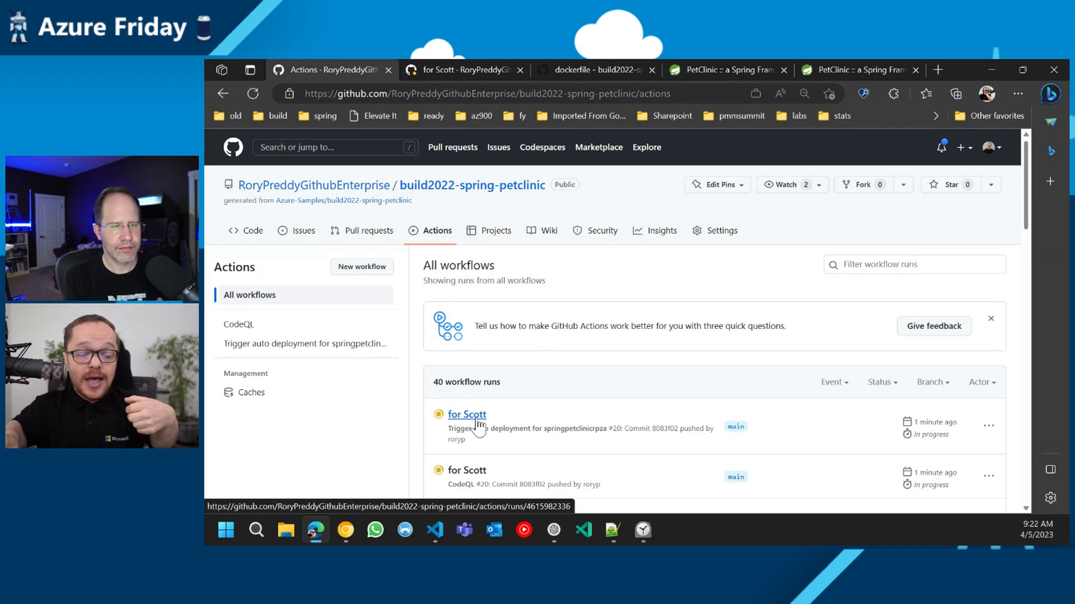
# - Open the 'for Scott #20' run and check the build and deploy job logs
pyautogui.click(467, 415)
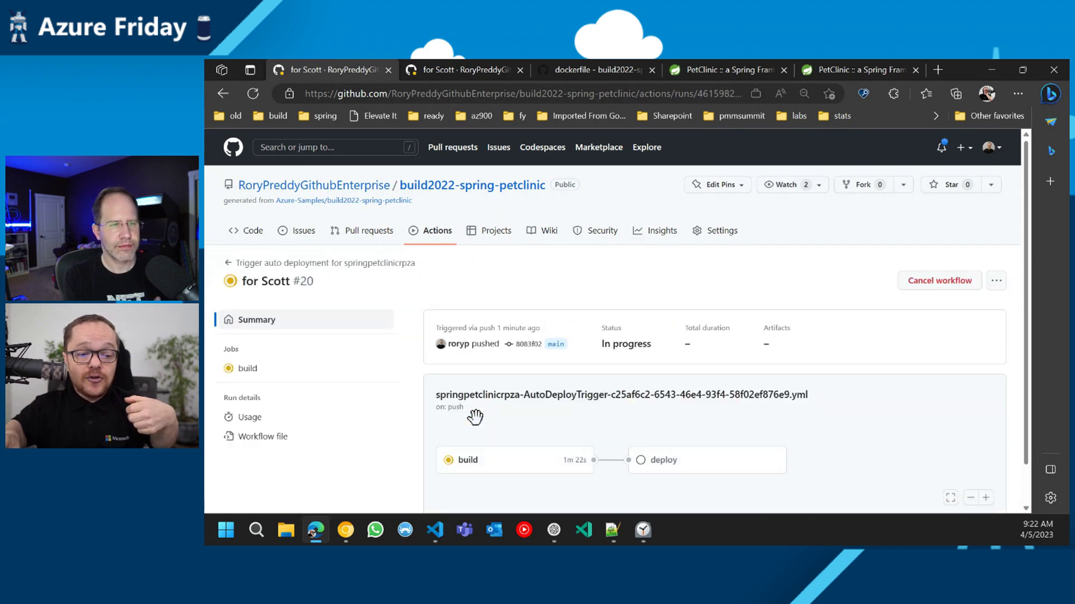
pyautogui.click(473, 461)
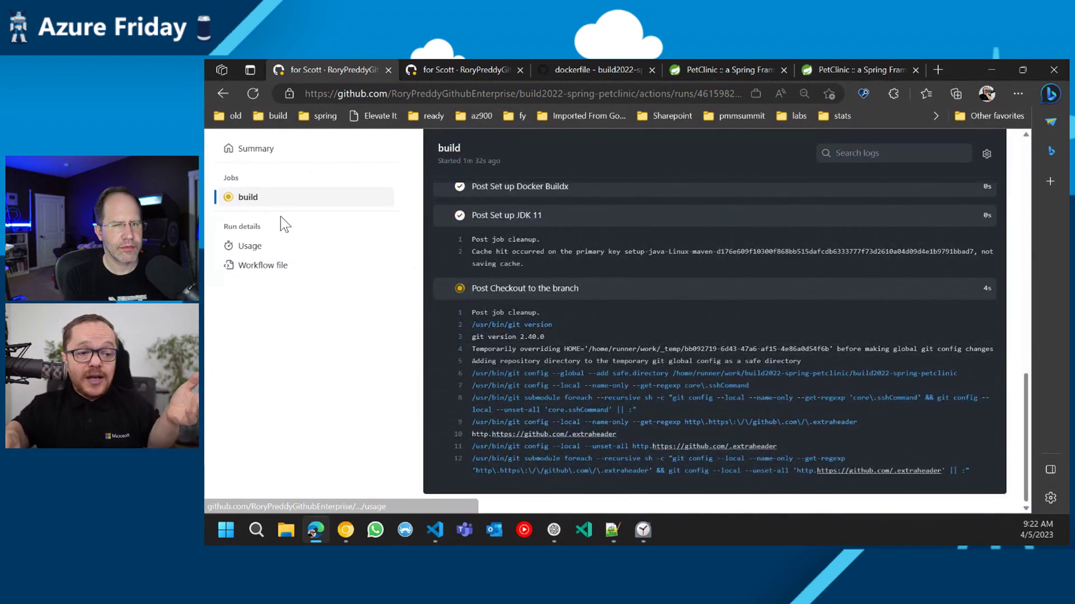
pyautogui.click(223, 94)
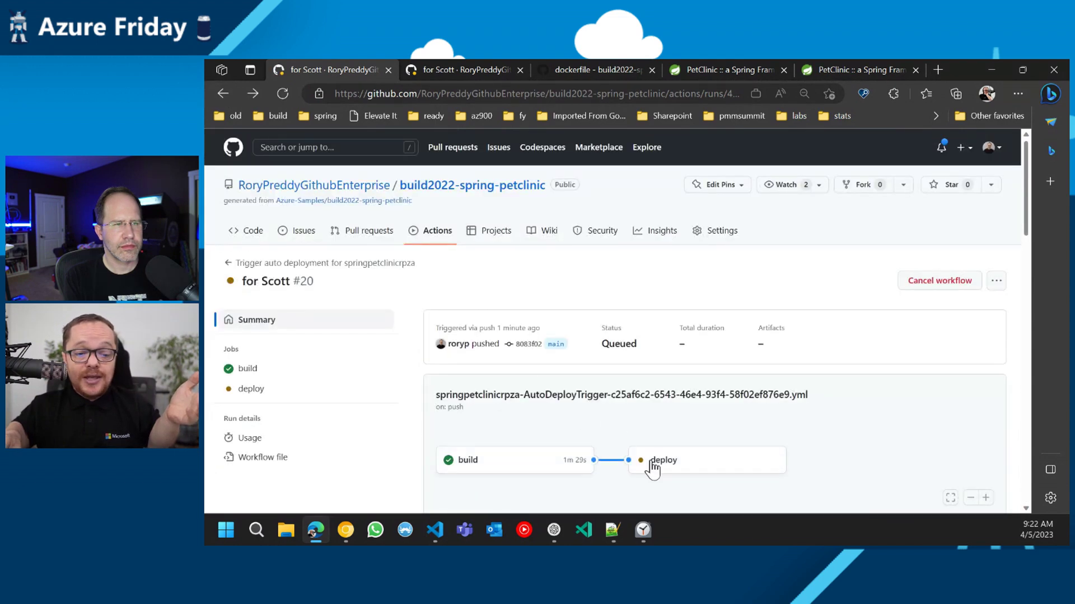
pyautogui.click(652, 465)
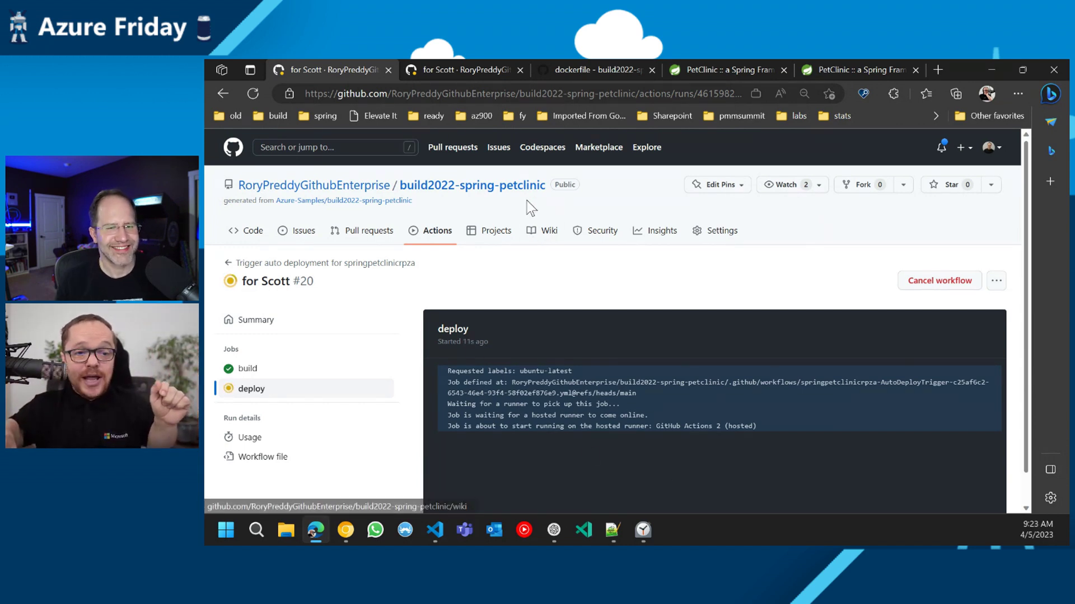
# - Open portal.azure.com and view the springpetclinicrpza app's revision management
pyautogui.click(936, 67)
pyautogui.write('por')
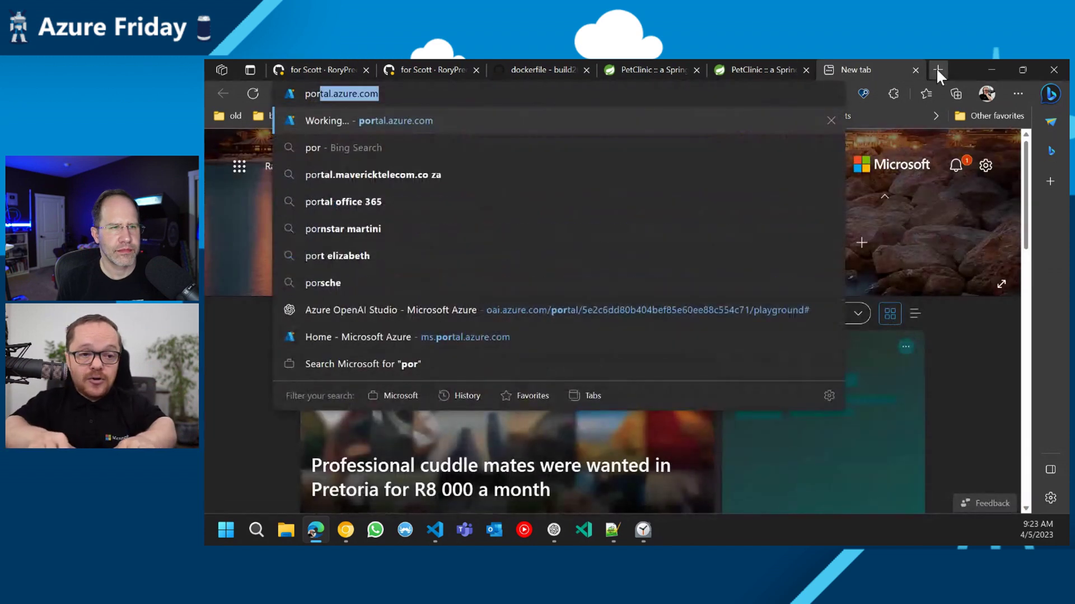
pyautogui.press('Return')
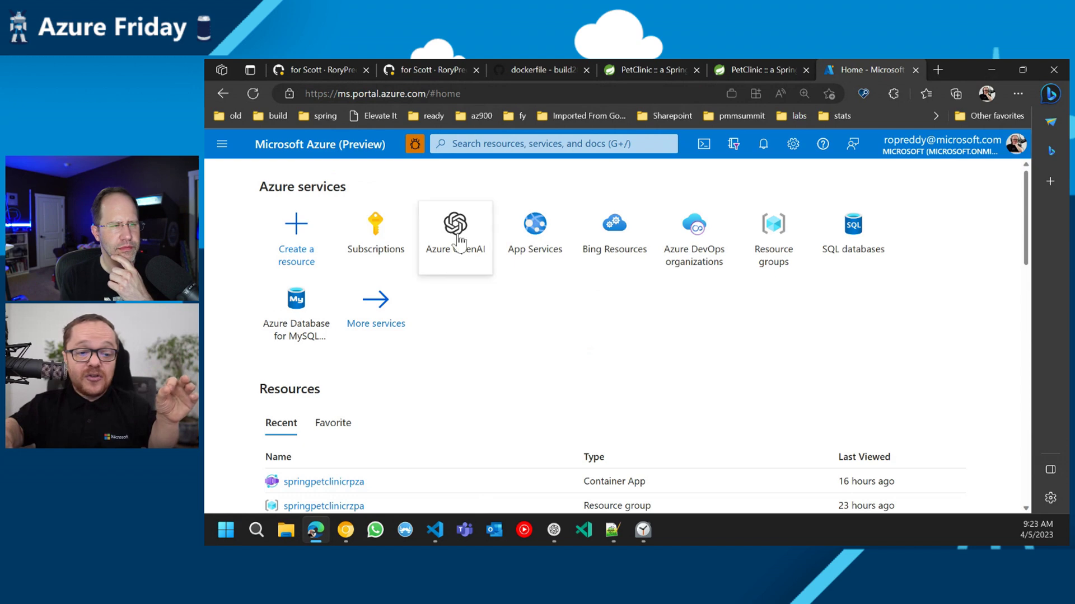
pyautogui.moveTo(455, 234)
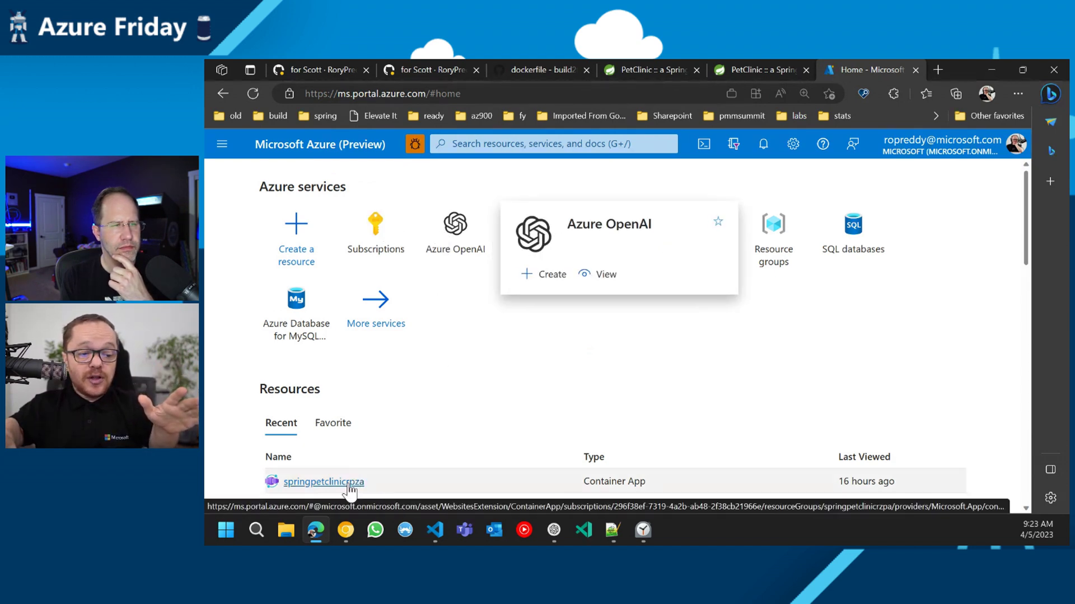
pyautogui.click(319, 483)
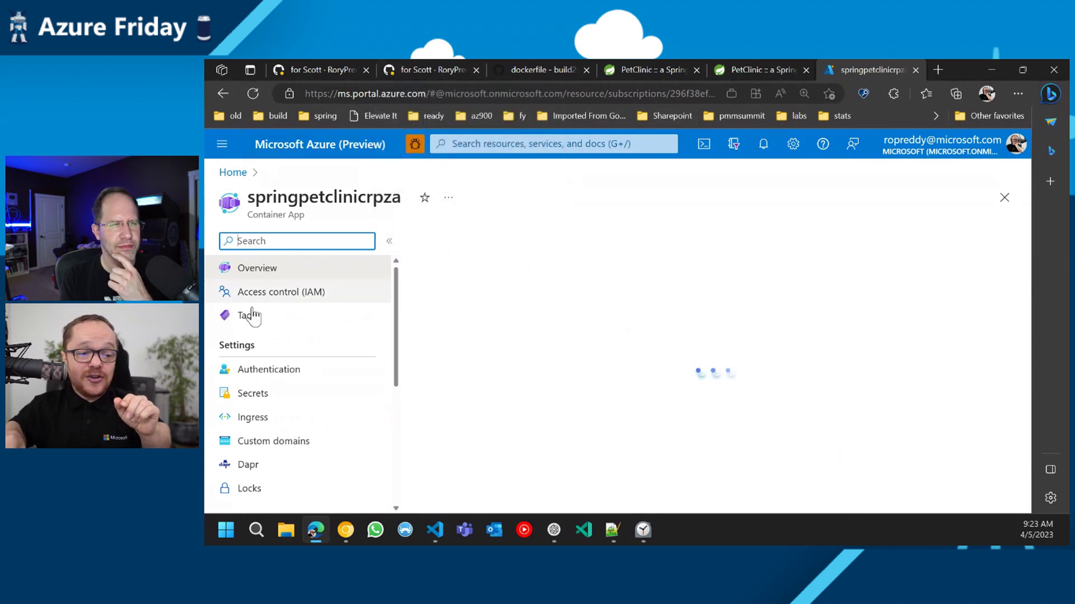
pyautogui.scroll(-2, 303, 427)
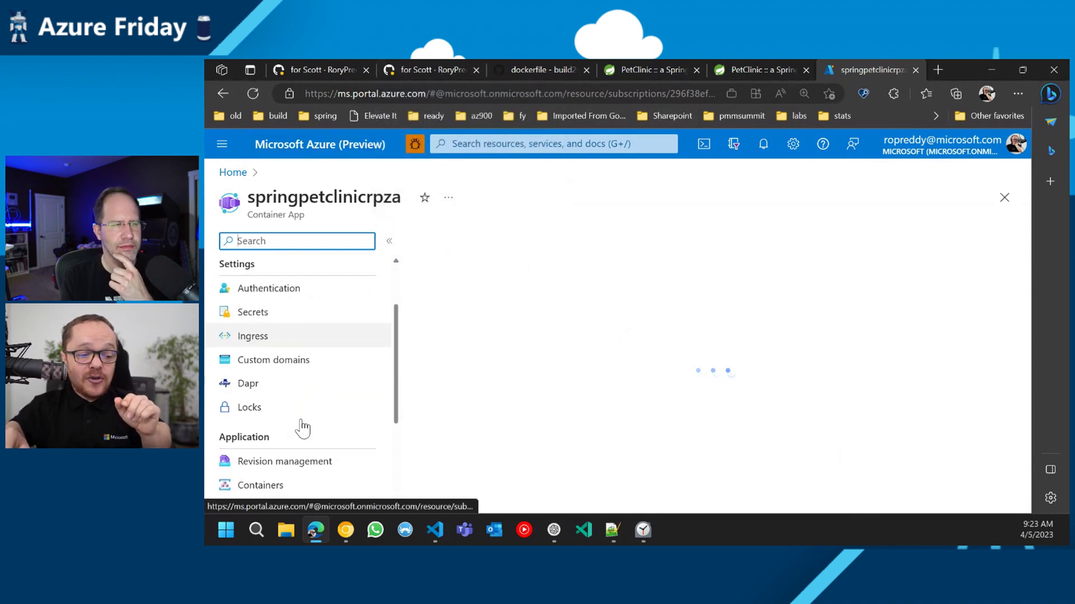
pyautogui.click(302, 469)
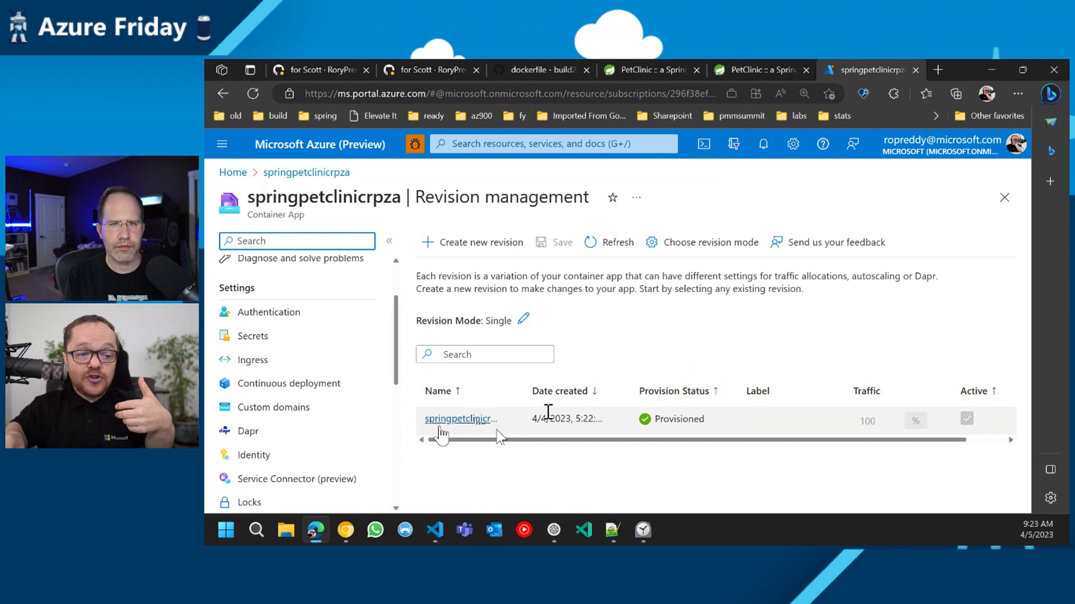
pyautogui.scroll(-1, 305, 455)
pyautogui.scroll(-1, 305, 454)
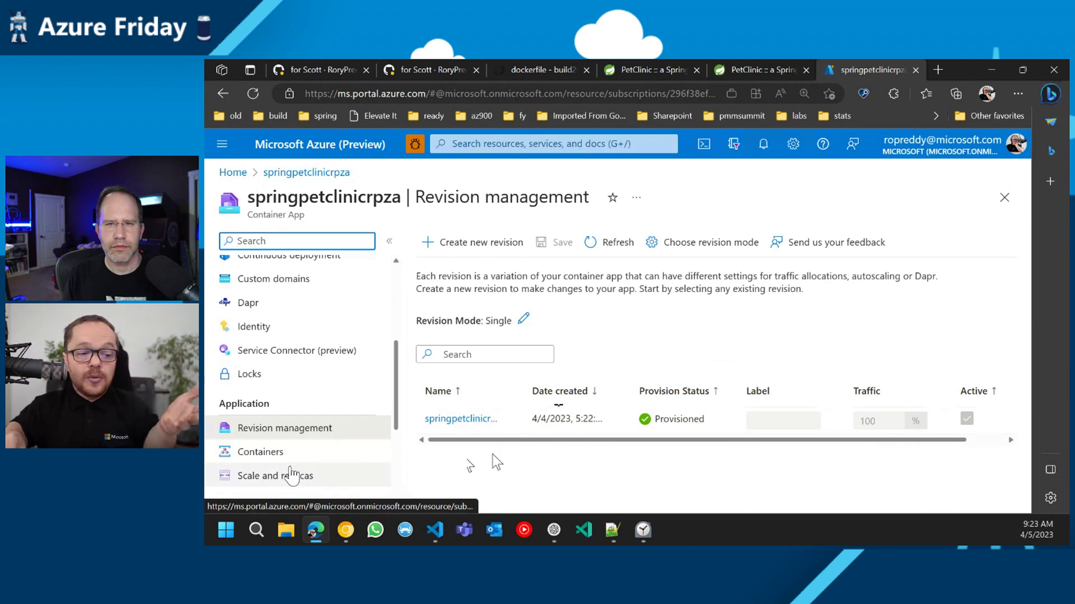
# - Inspect the app's scale and replicas settings and a running replica's details
pyautogui.click(283, 485)
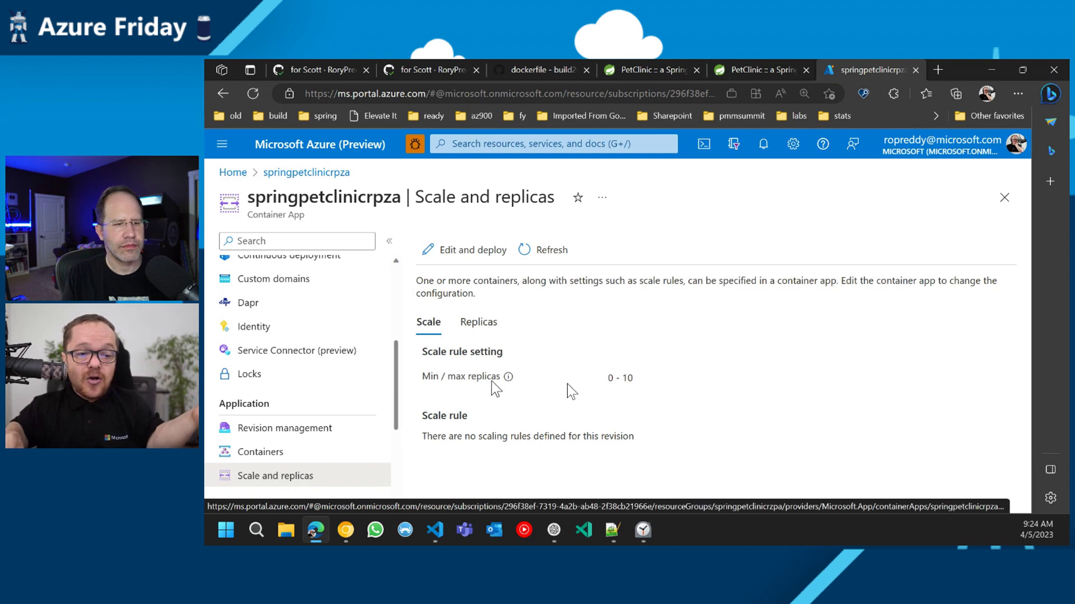
pyautogui.click(477, 334)
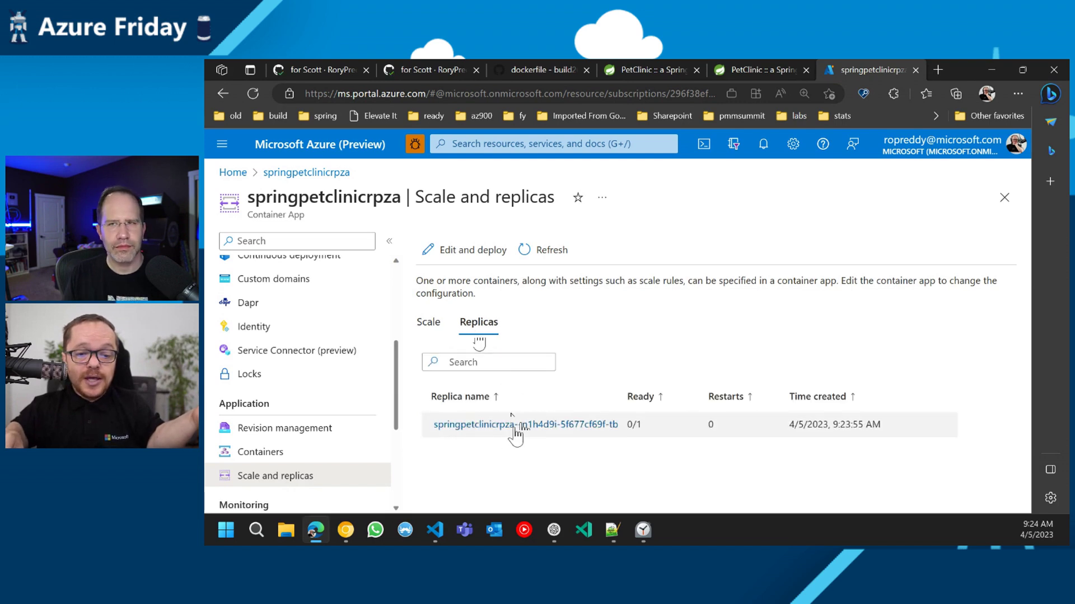
pyautogui.click(487, 430)
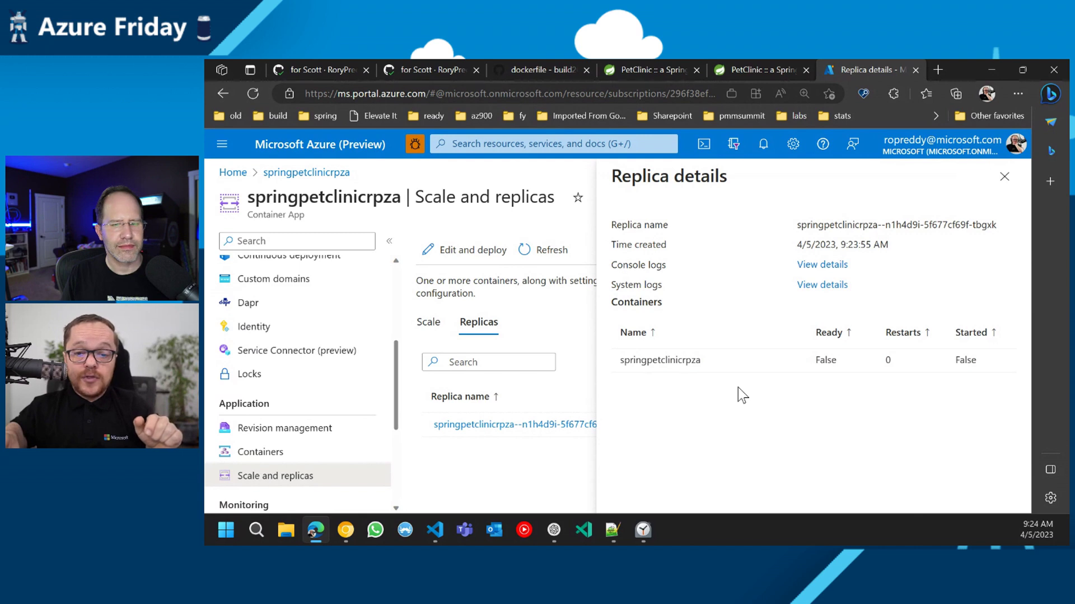
pyautogui.click(431, 328)
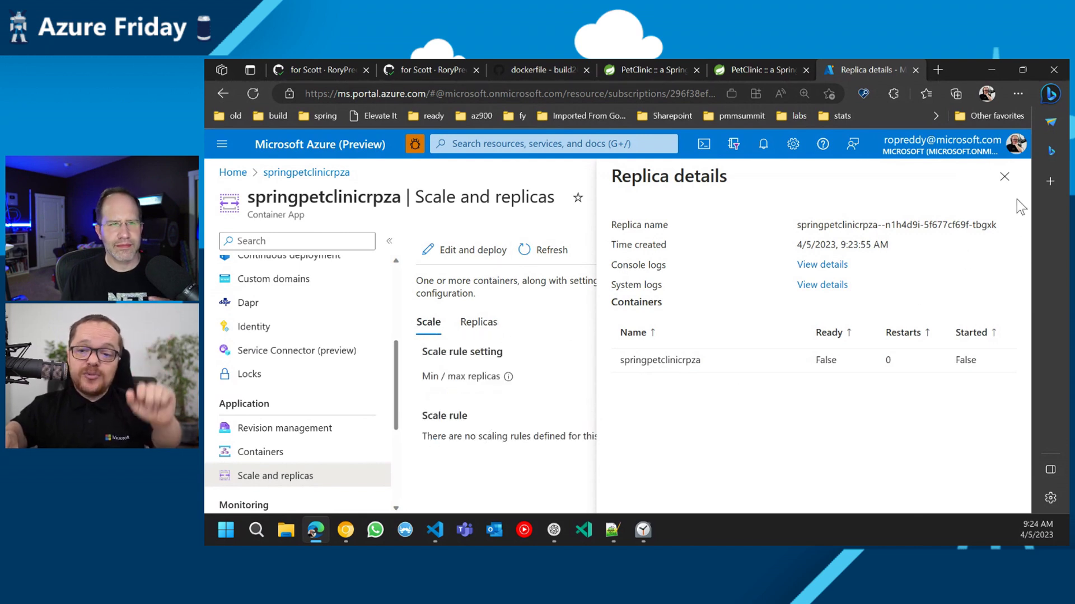
pyautogui.click(1004, 176)
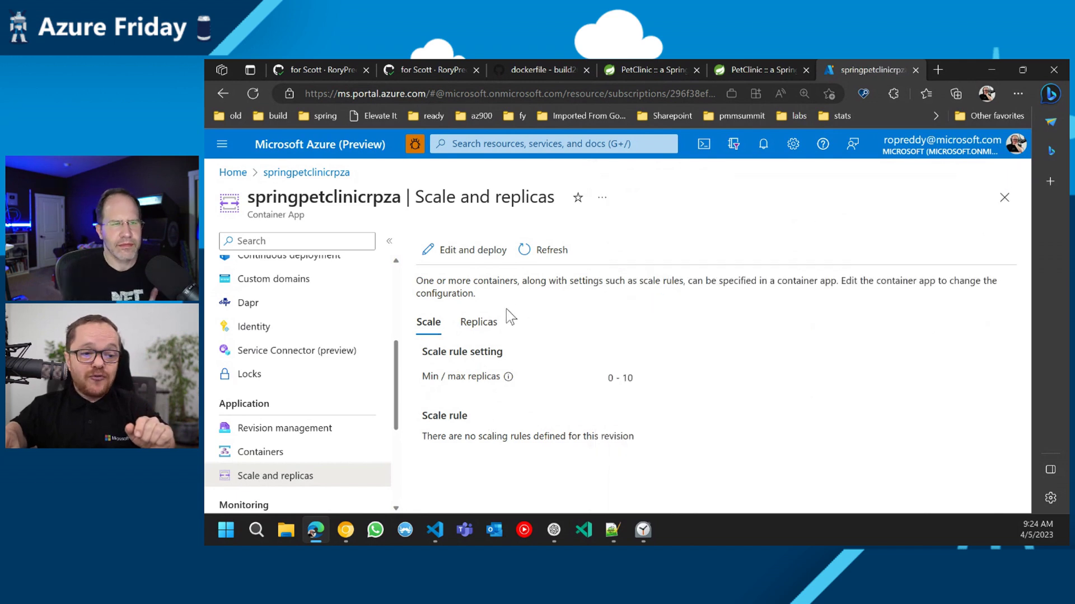
# - Confirm the deploy job succeeded, recheck revisions, and open the springpetclinicrpza overview
pyautogui.click(402, 62)
pyautogui.click(677, 478)
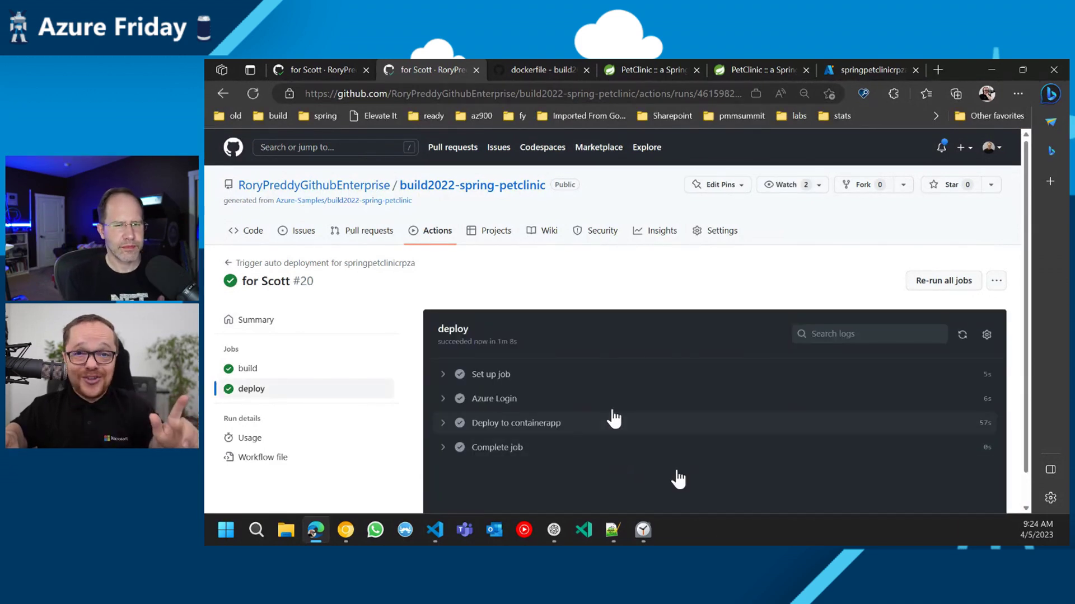
pyautogui.scroll(-1, 612, 416)
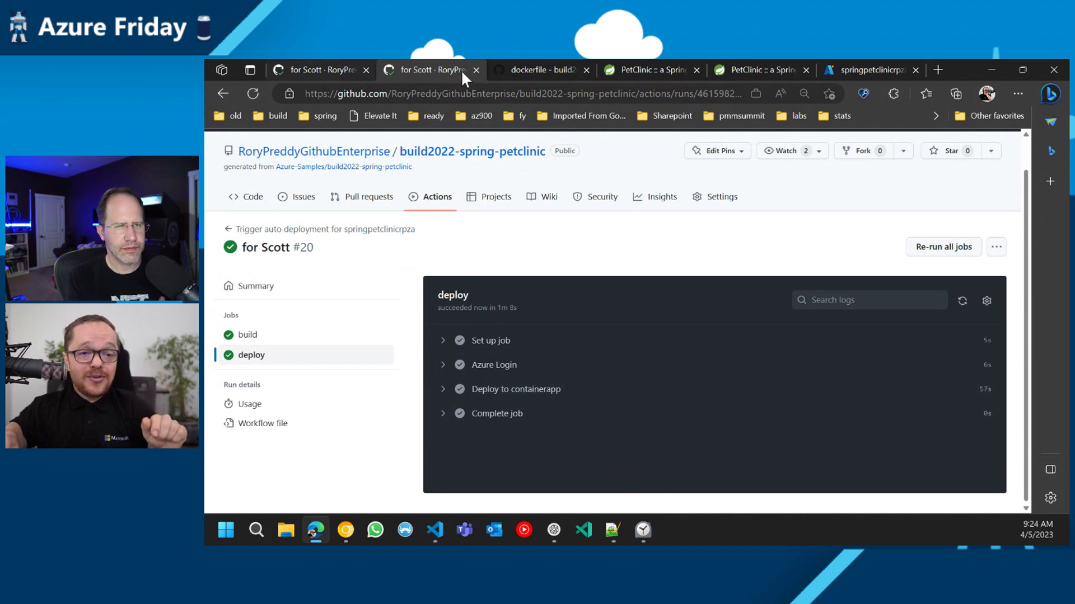
pyautogui.click(843, 71)
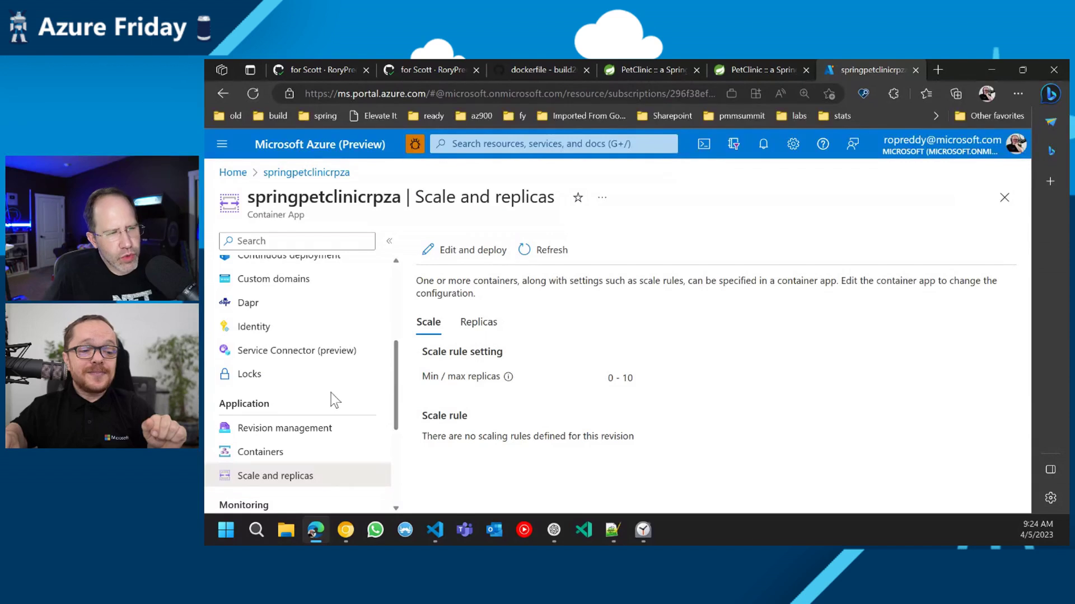
pyautogui.click(286, 430)
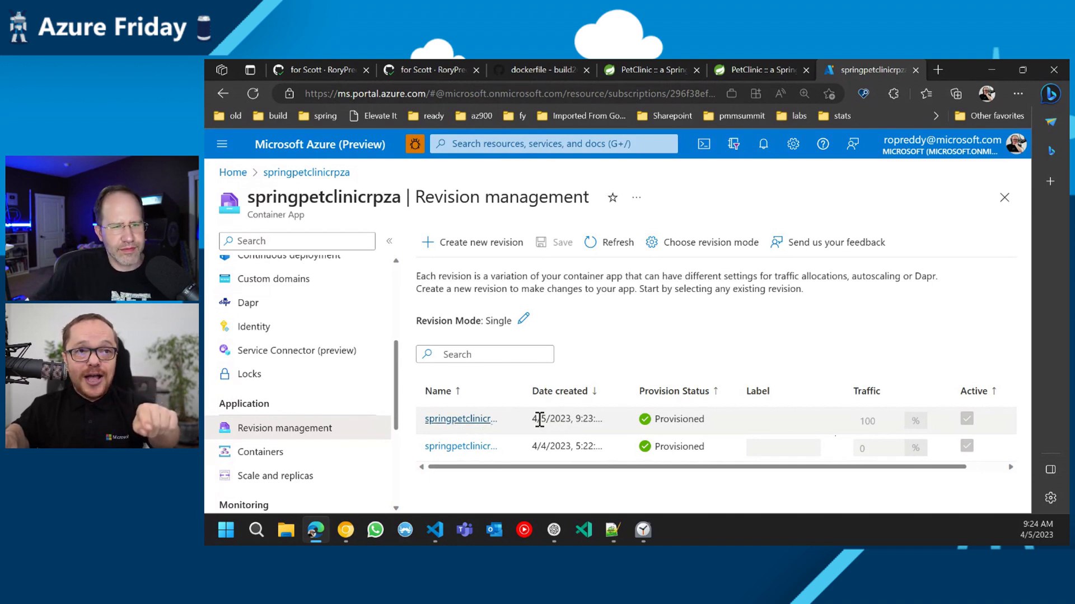
pyautogui.scroll(1, 335, 349)
pyautogui.scroll(4, 336, 340)
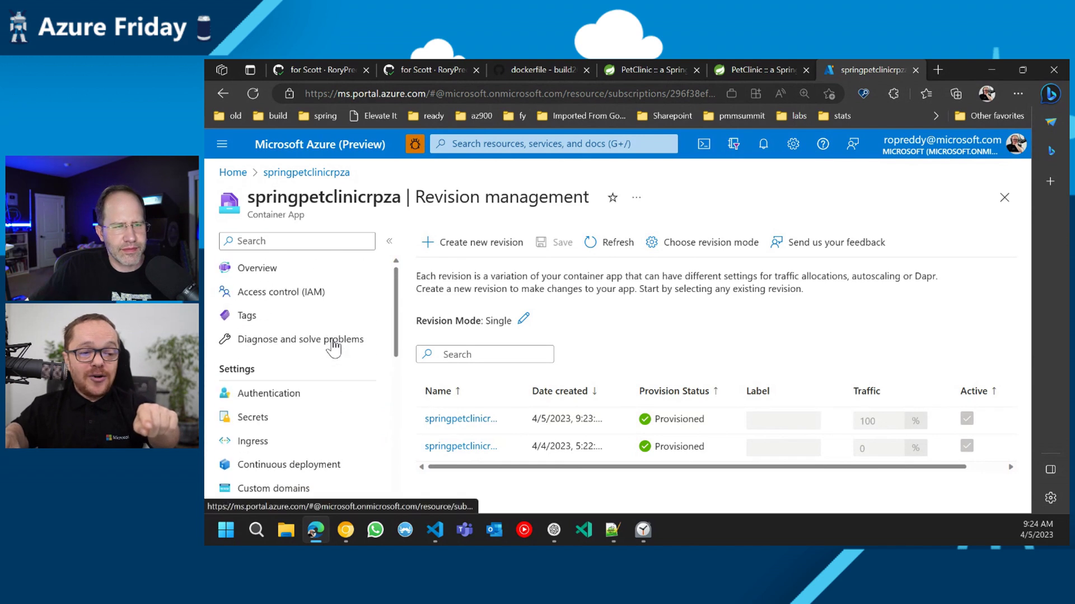
pyautogui.click(293, 277)
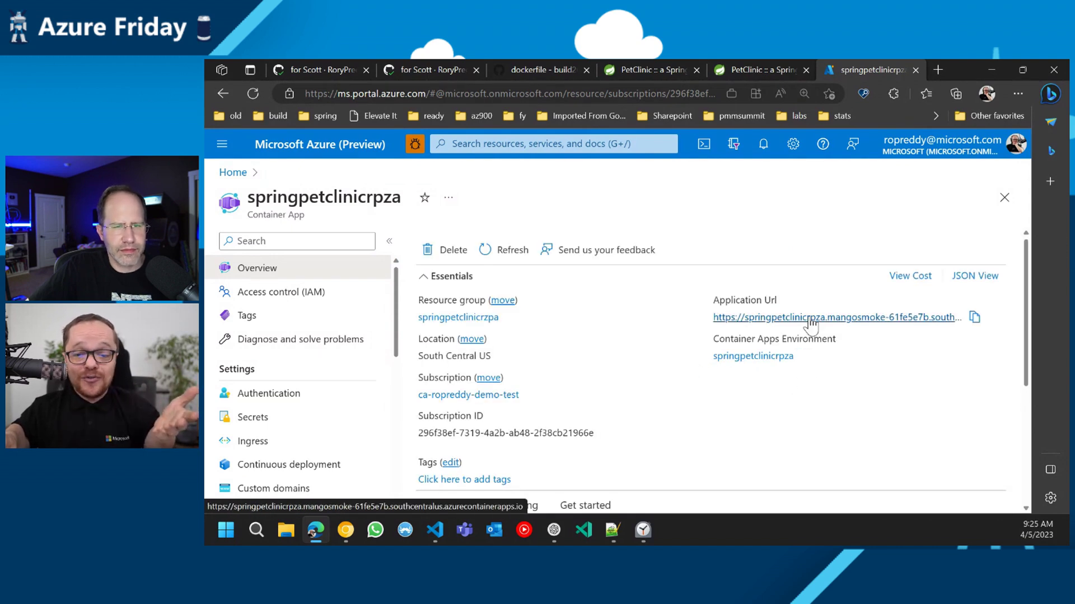
# - Open the app's Azure Container Apps URL from the Overview blade and go to the PetClinic HOME page
pyautogui.click(808, 317)
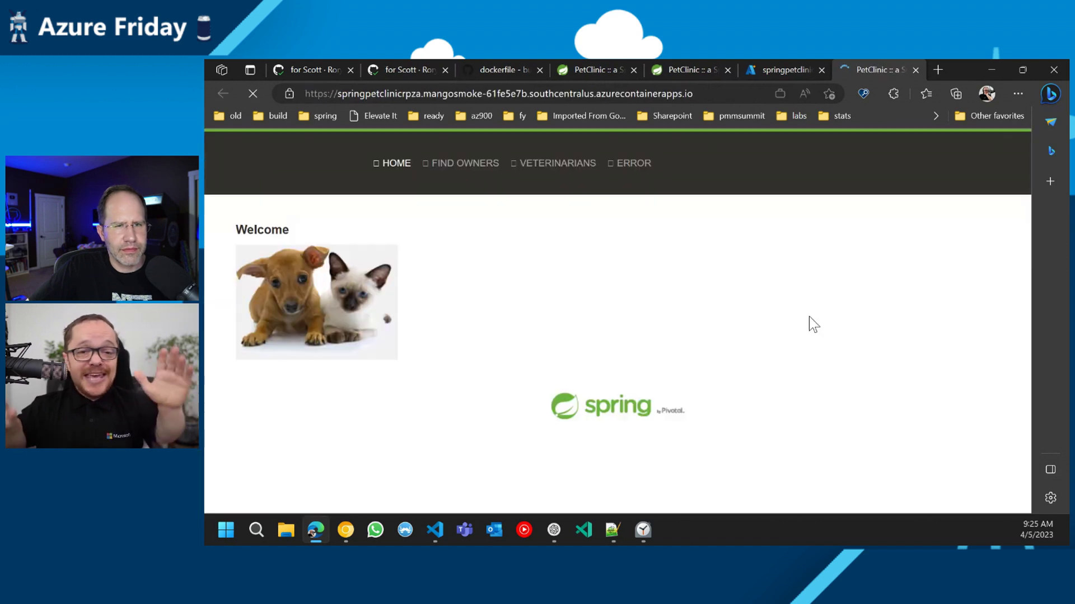
pyautogui.click(395, 164)
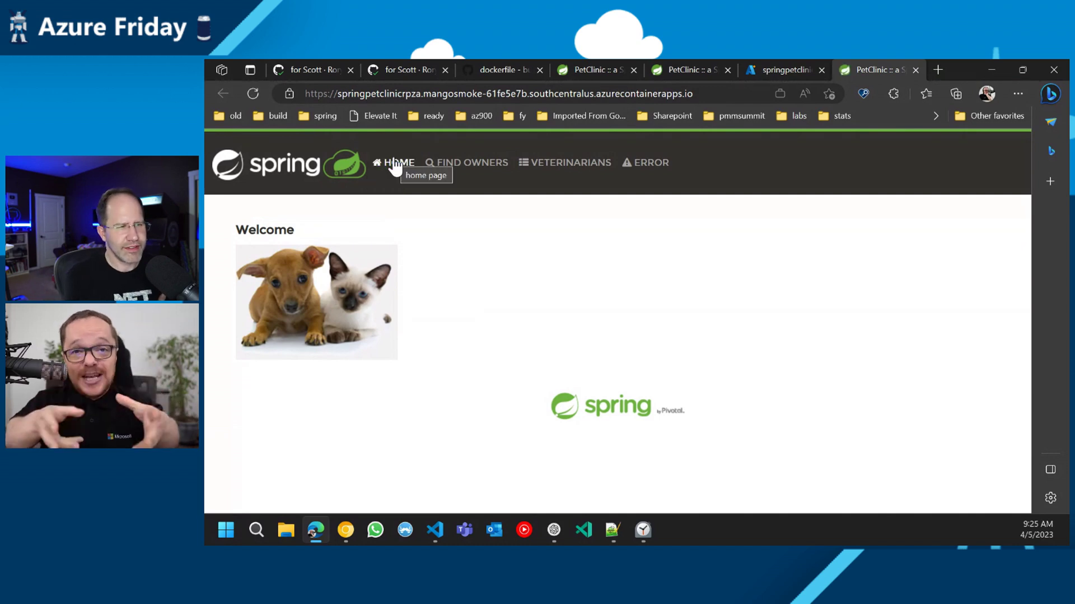